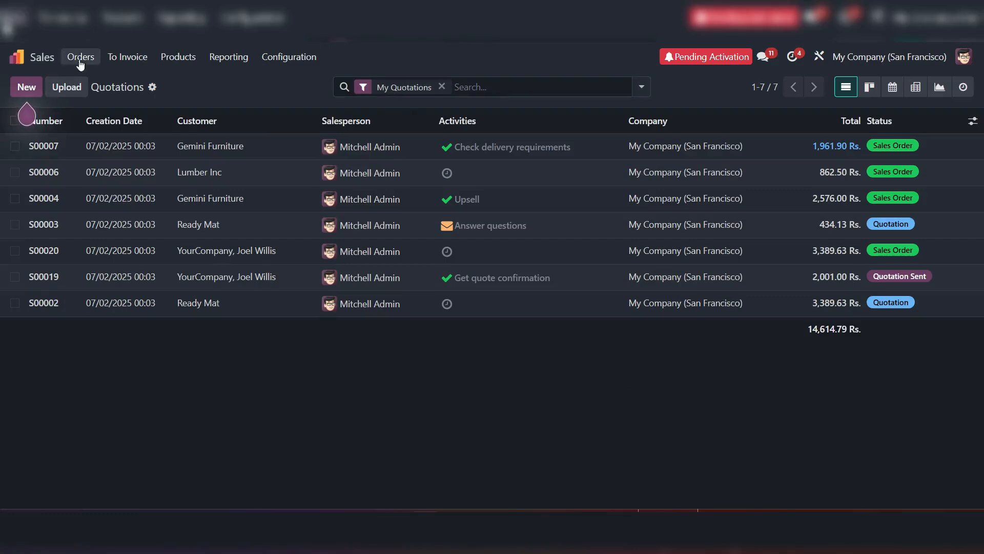
Create a new quotation and set Gemini Furniture as the customer.
{"action": "left_click", "coordinate": [117, 83]}
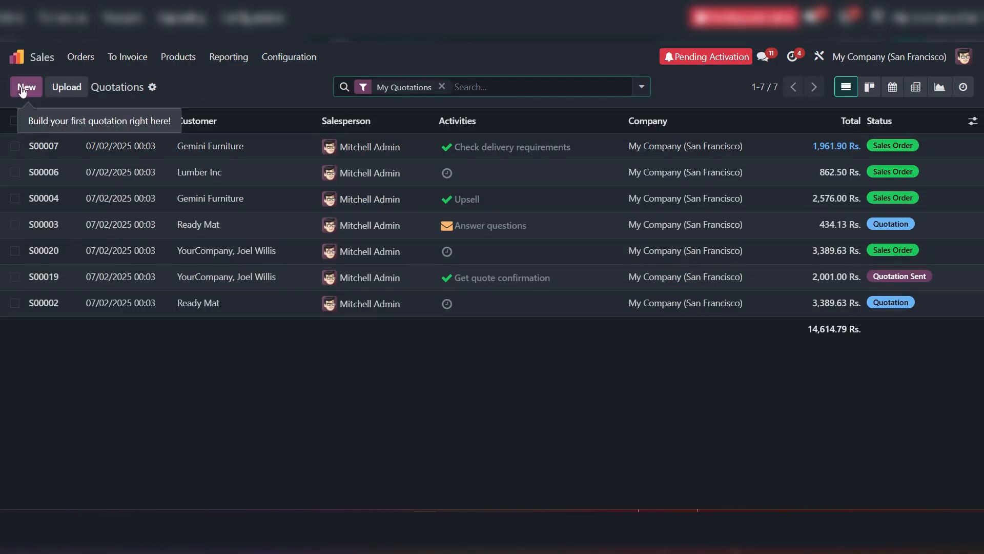
{"action": "left_click", "coordinate": [24, 88]}
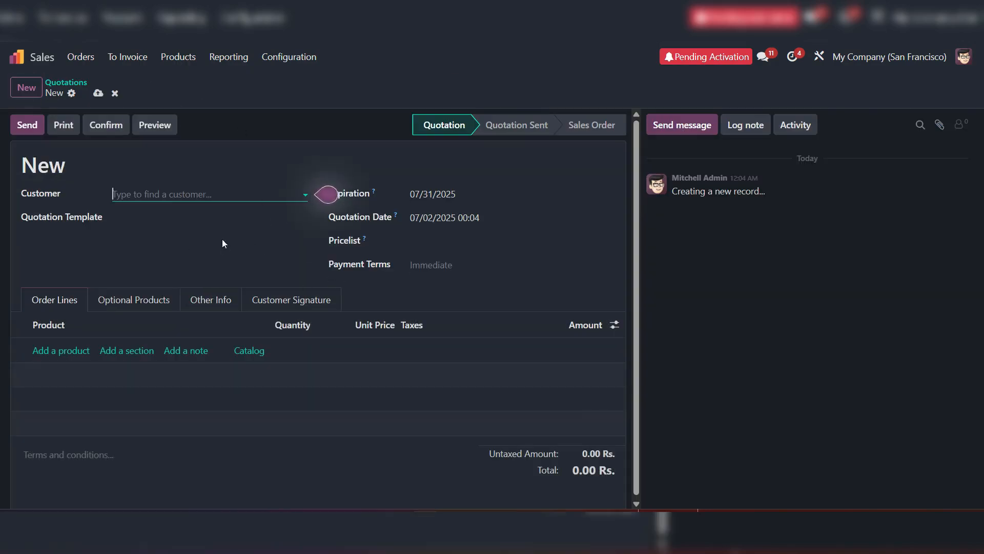
{"action": "left_click", "coordinate": [133, 194]}
{"action": "type", "text": "g"}
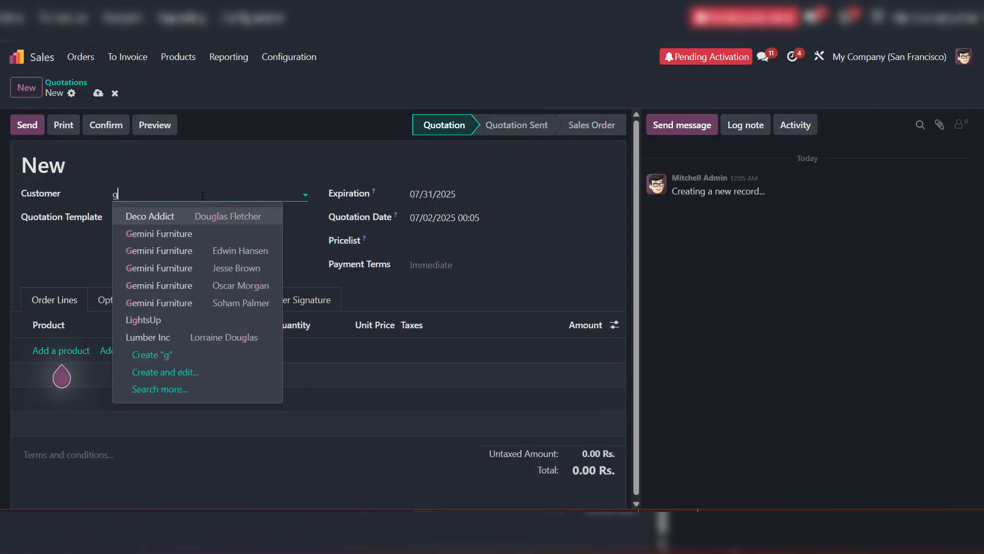
{"action": "left_click", "coordinate": [193, 233]}
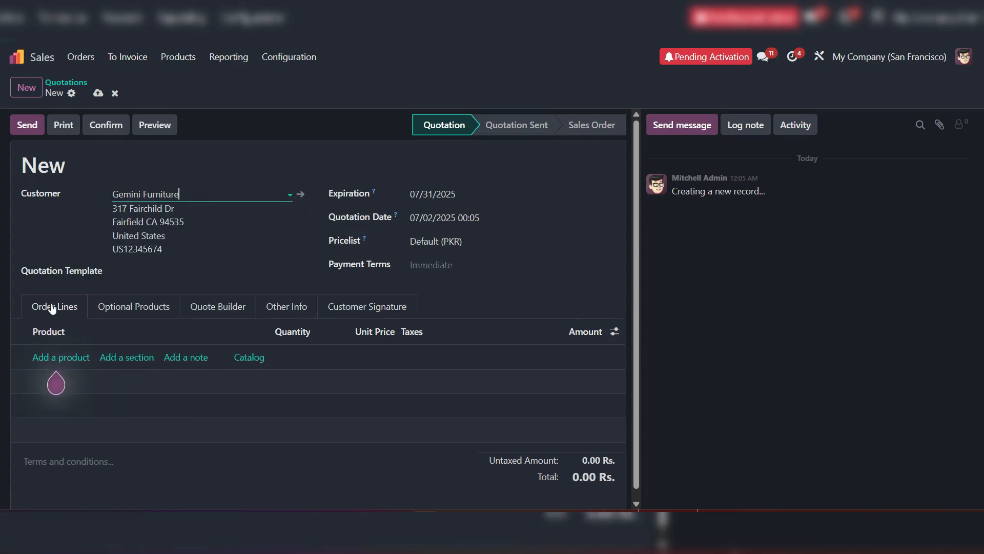
Add the Cable Management Box (FURN_5555) as an order line and save the quotation.
{"action": "left_click", "coordinate": [70, 360]}
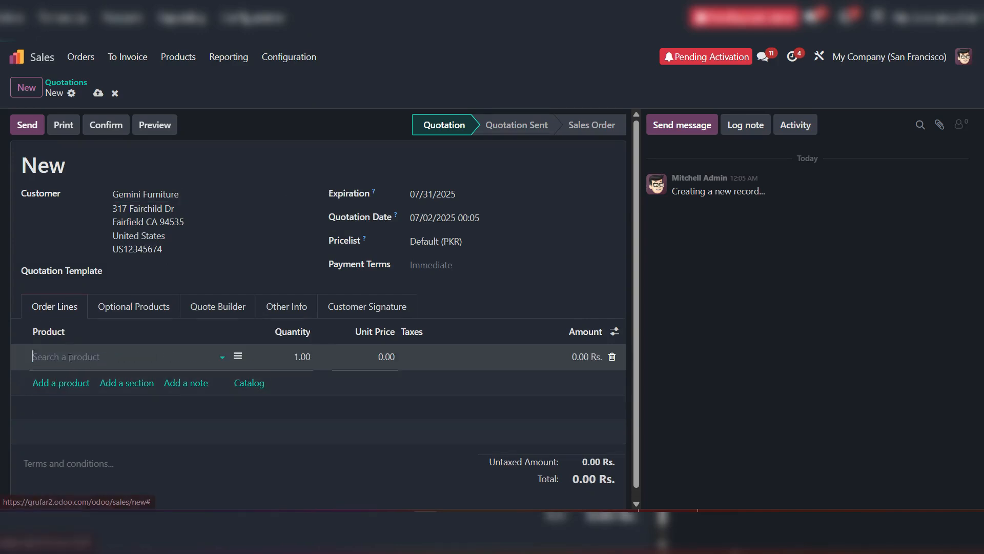
{"action": "left_click", "coordinate": [118, 355]}
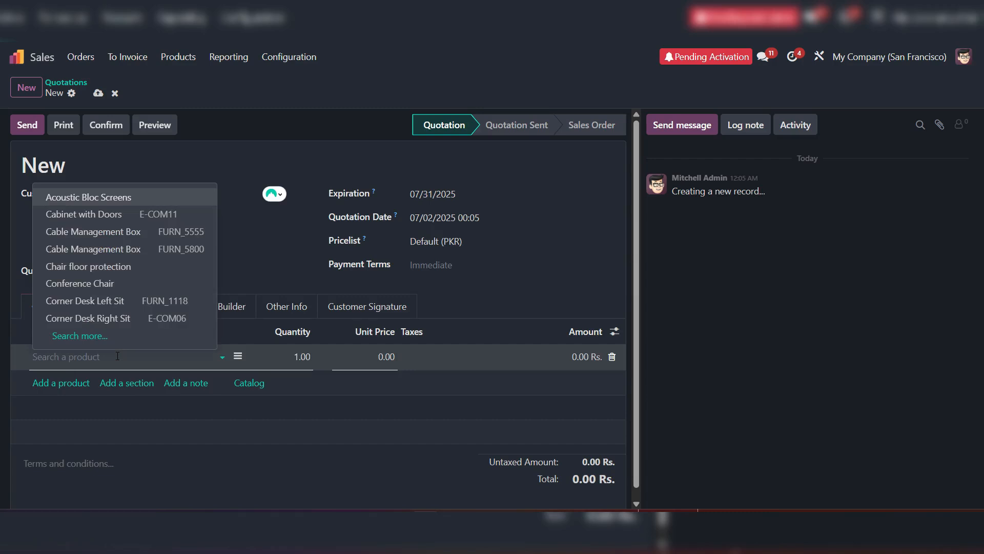
{"action": "left_click", "coordinate": [90, 233]}
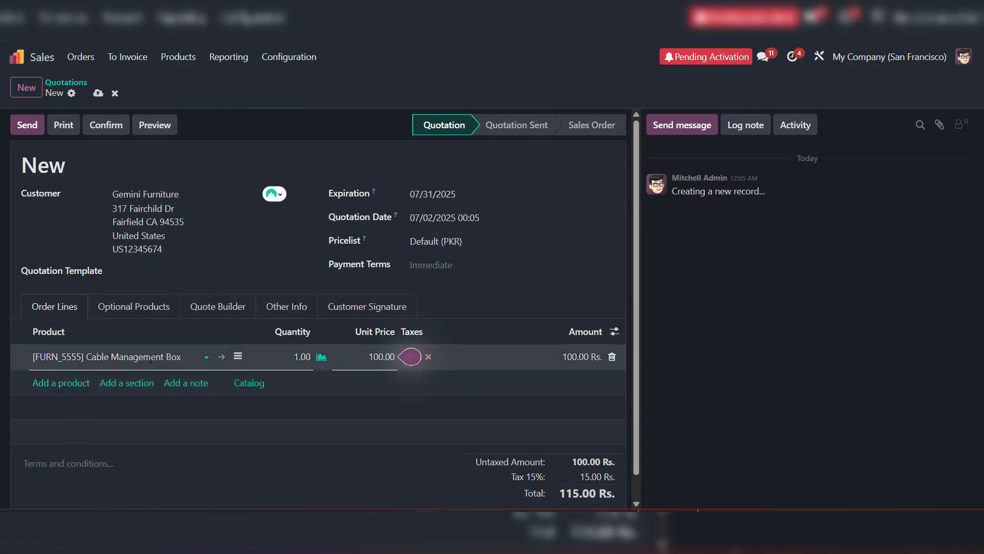
{"action": "left_click", "coordinate": [297, 90]}
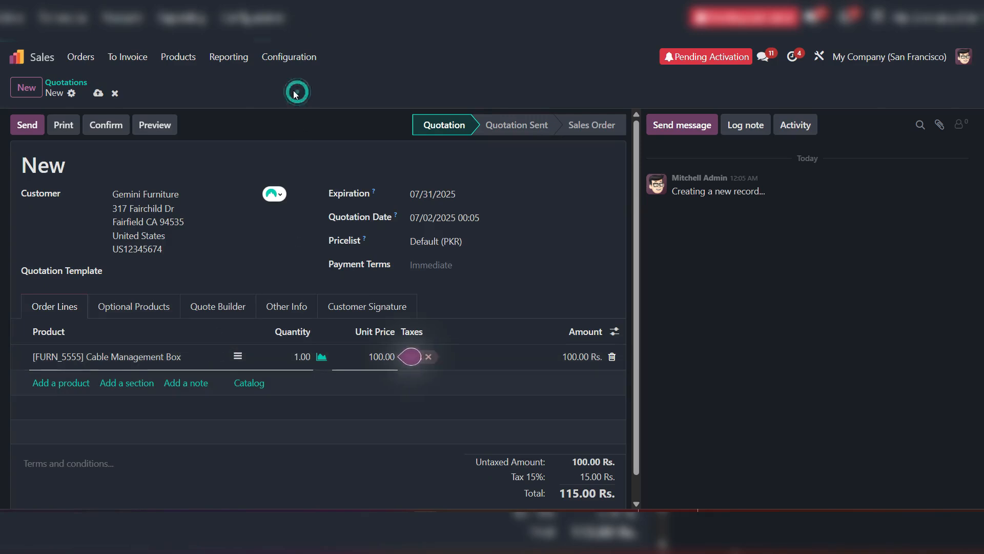
{"action": "left_click", "coordinate": [97, 95]}
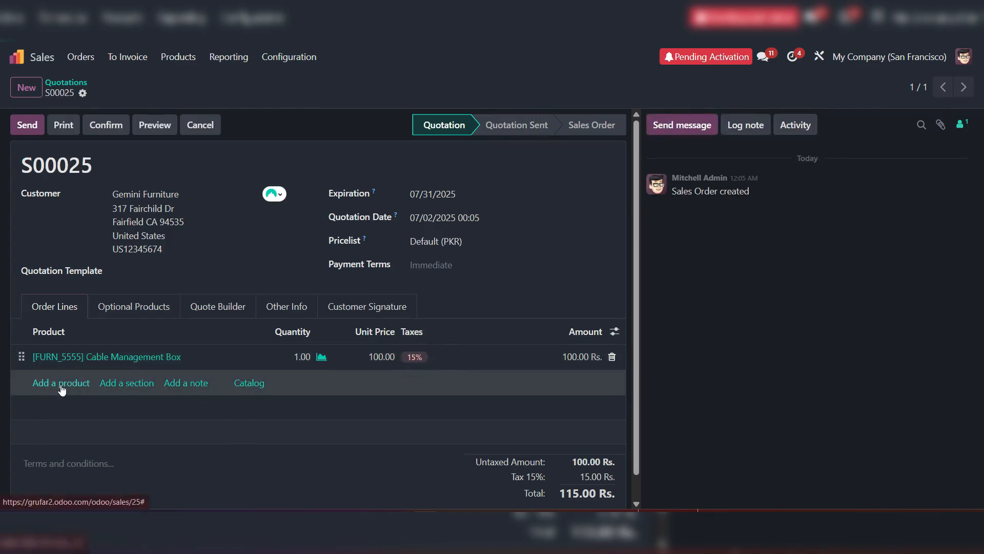
Add the white Customizable Desk (DESK0005) and the Desk Organizer (FURN_0001) from the product catalog, and return to the quotation.
{"action": "left_click", "coordinate": [254, 384]}
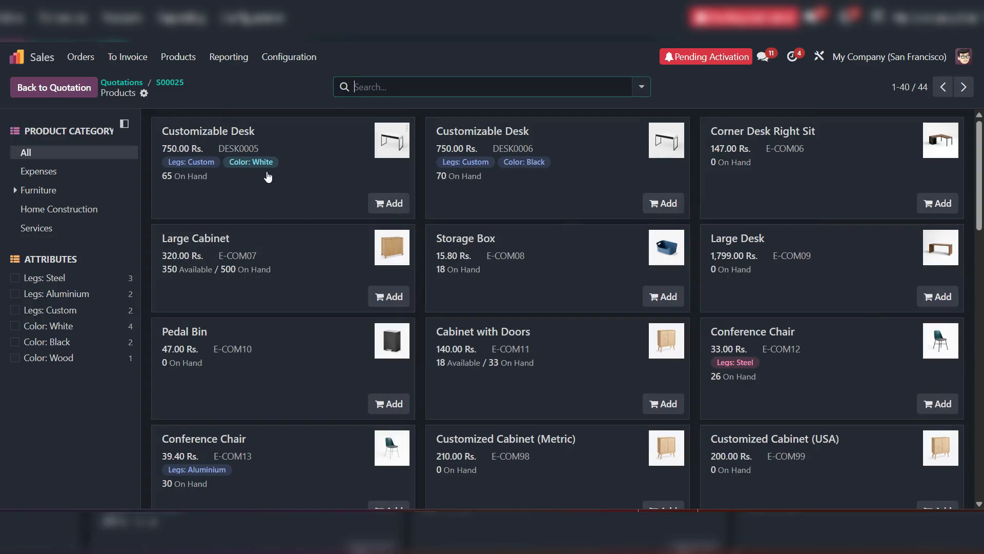
{"action": "left_click", "coordinate": [386, 204]}
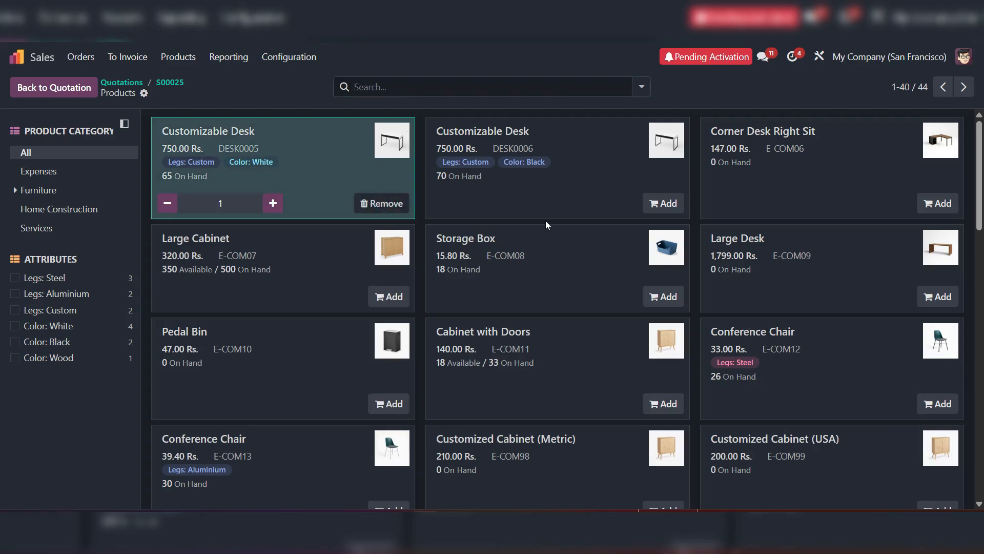
{"action": "scroll", "coordinate": [545, 224], "scroll_direction": "down", "scroll_amount": 3}
{"action": "scroll", "coordinate": [551, 229], "scroll_direction": "down", "scroll_amount": 2}
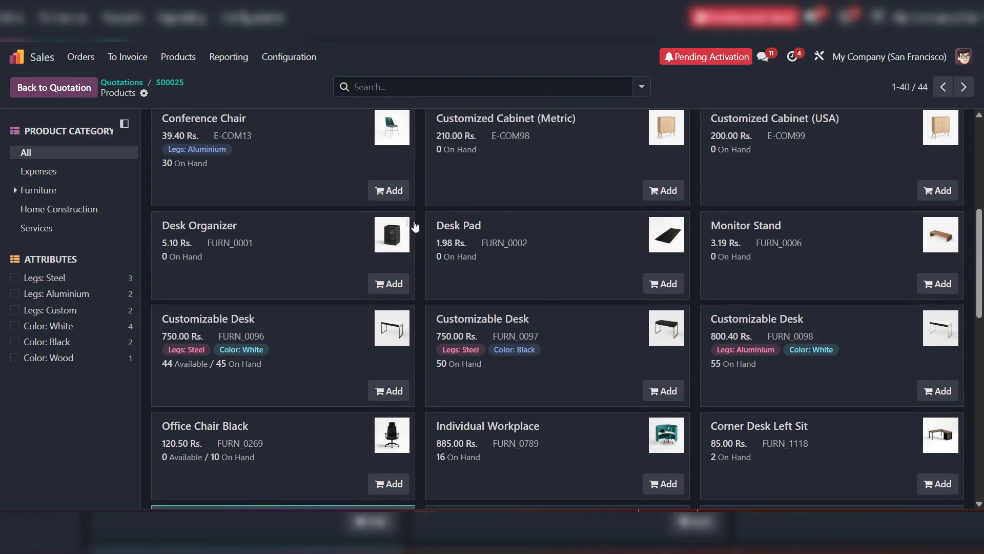
{"action": "left_click", "coordinate": [391, 285]}
{"action": "scroll", "coordinate": [347, 246], "scroll_direction": "up", "scroll_amount": 4}
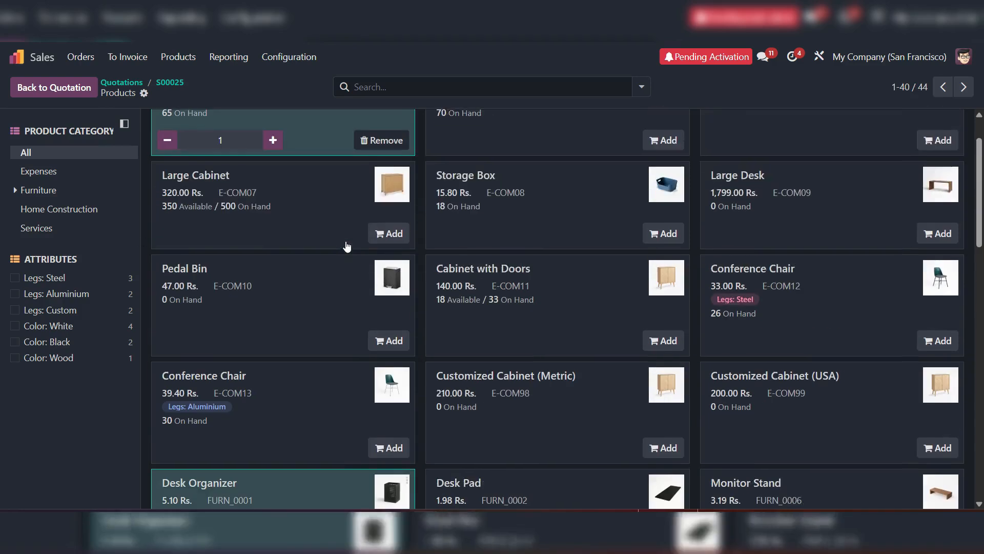
{"action": "scroll", "coordinate": [346, 247], "scroll_direction": "up", "scroll_amount": 1}
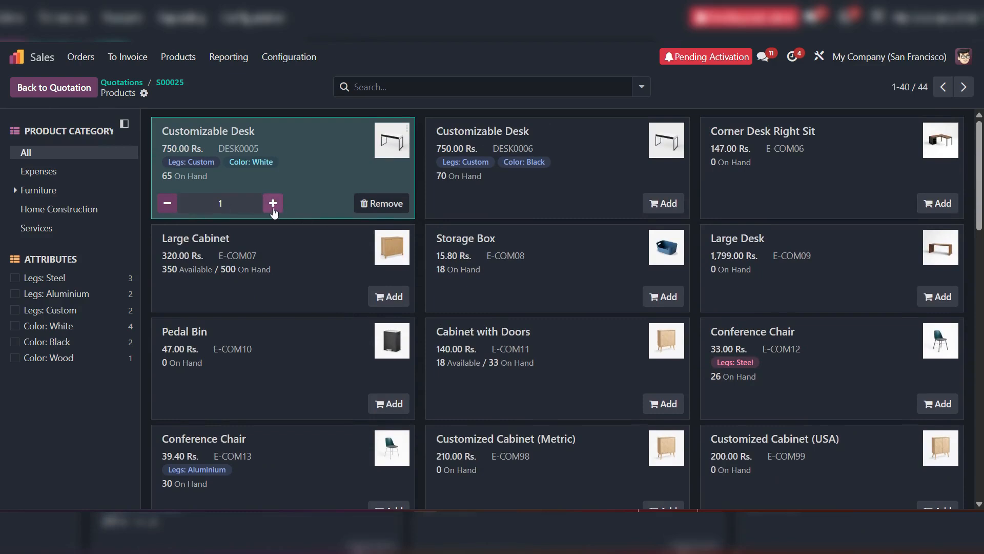
{"action": "left_click", "coordinate": [54, 90]}
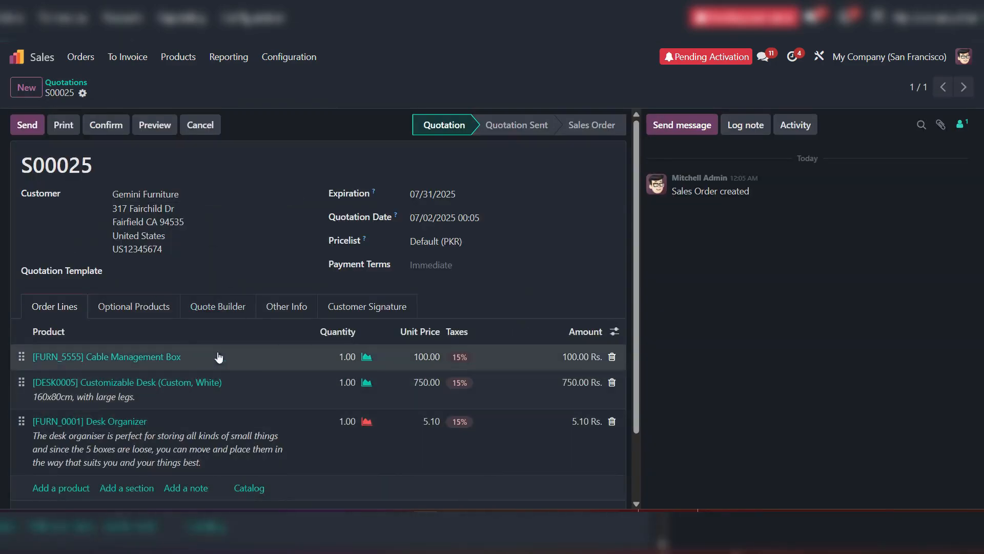
Add a section named "Furniture" below the order lines.
{"action": "scroll", "coordinate": [219, 356], "scroll_direction": "down", "scroll_amount": 1}
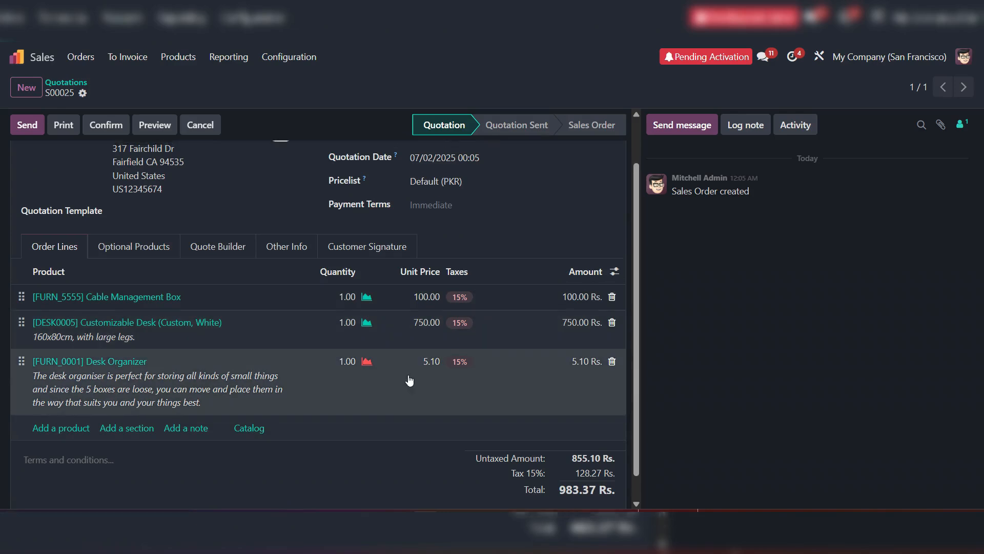
{"action": "scroll", "coordinate": [407, 380], "scroll_direction": "up", "scroll_amount": 2}
{"action": "scroll", "coordinate": [363, 260], "scroll_direction": "down", "scroll_amount": 2}
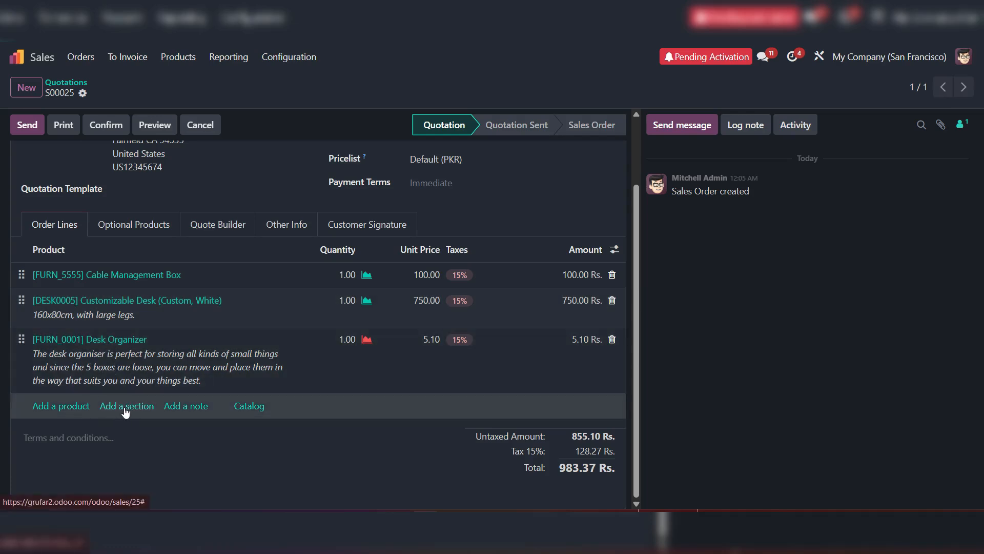
{"action": "left_click", "coordinate": [125, 407]}
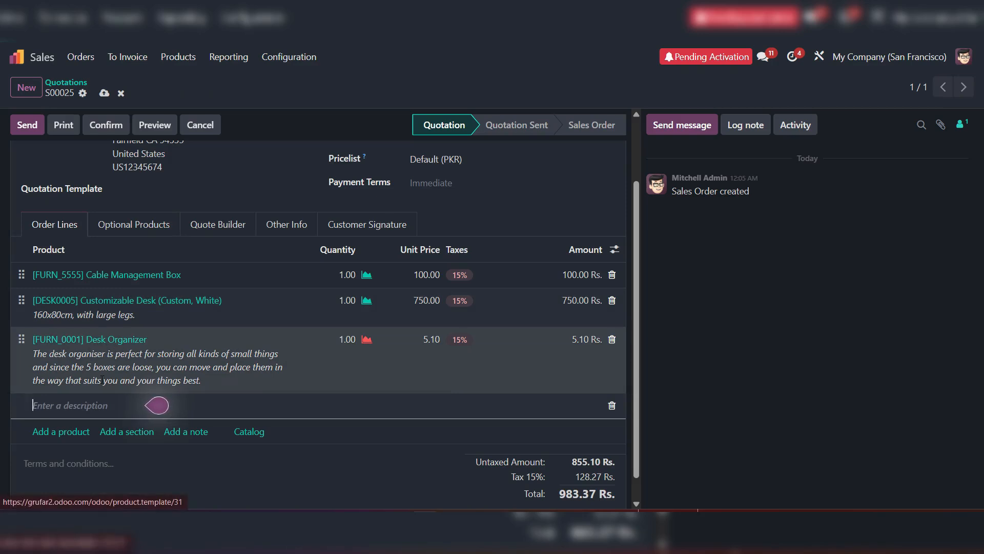
{"action": "left_click", "coordinate": [67, 405]}
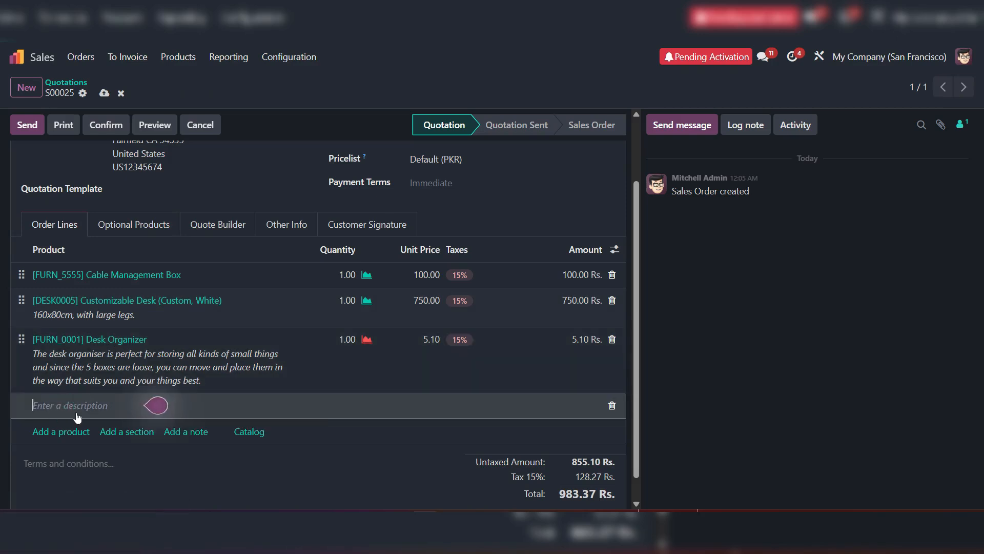
{"action": "type", "text": "Furniture"}
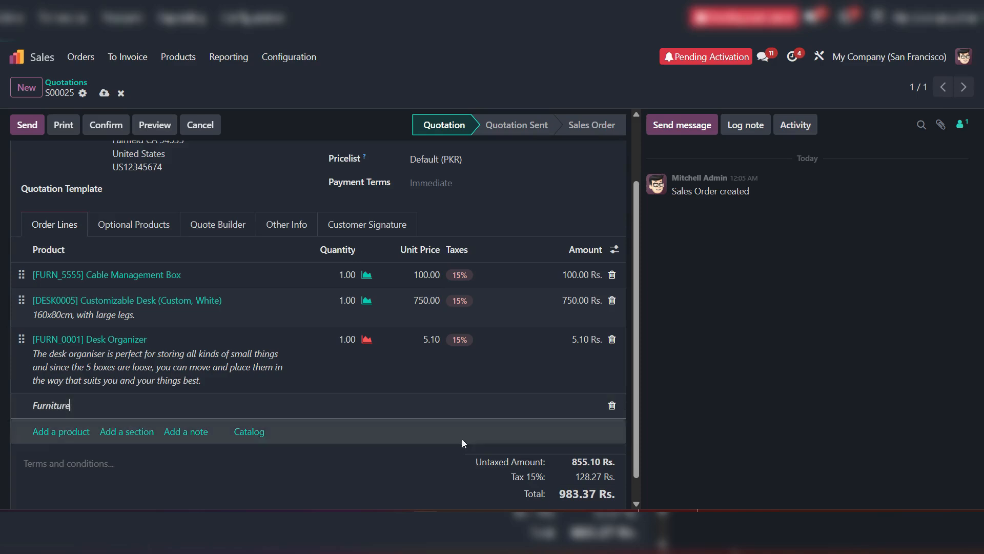
{"action": "left_click", "coordinate": [728, 367]}
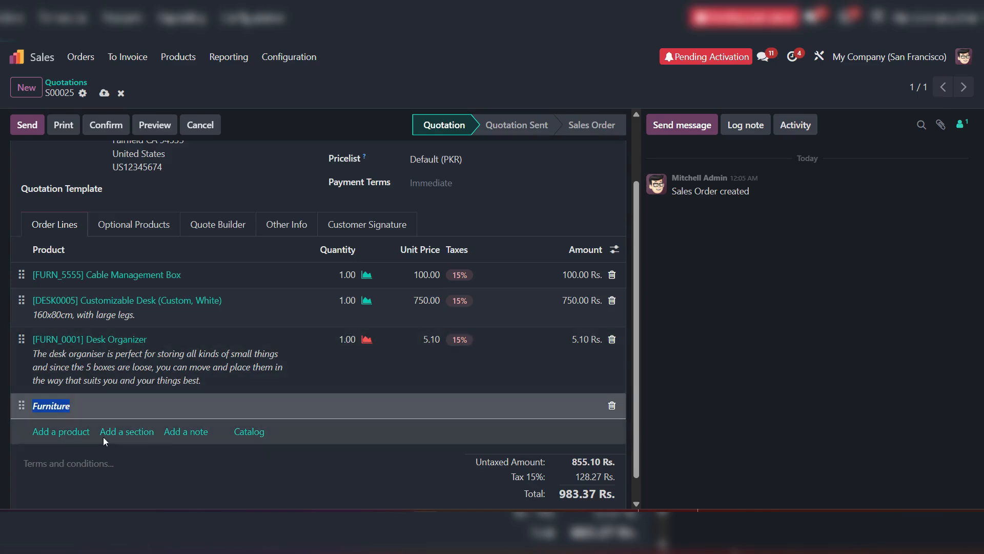
Add a second section named "Office Accessories" to the order lines.
{"action": "left_click", "coordinate": [117, 431]}
{"action": "left_click", "coordinate": [63, 428]}
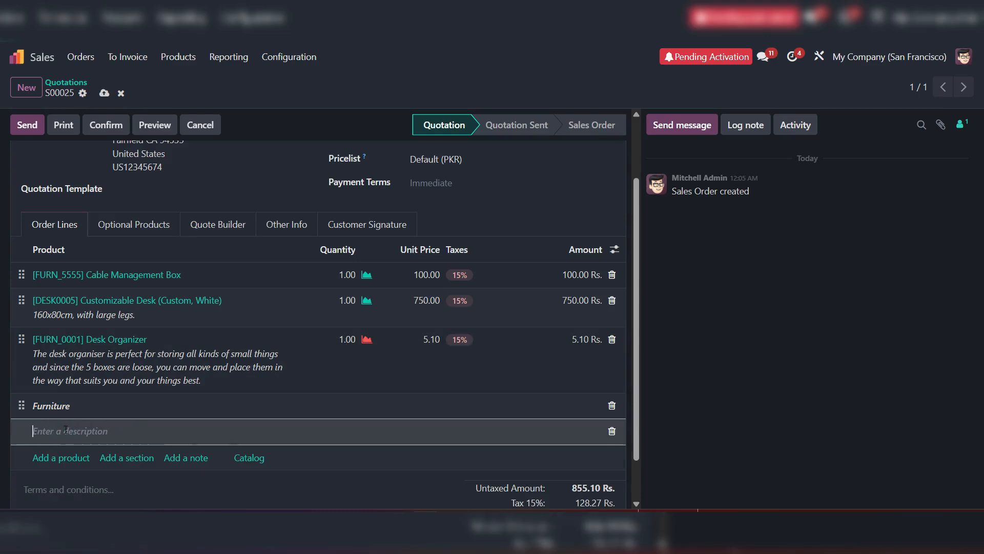
{"action": "type", "text": "Office Accessories"}
{"action": "left_click", "coordinate": [705, 431]}
Move the Office Accessories section above the Cable Management Box and the Furniture section above the Customizable Desk, and save the quotation.
{"action": "left_click_drag", "start_coordinate": [21, 432], "coordinate": [36, 272]}
{"action": "left_click_drag", "start_coordinate": [23, 432], "coordinate": [31, 326]}
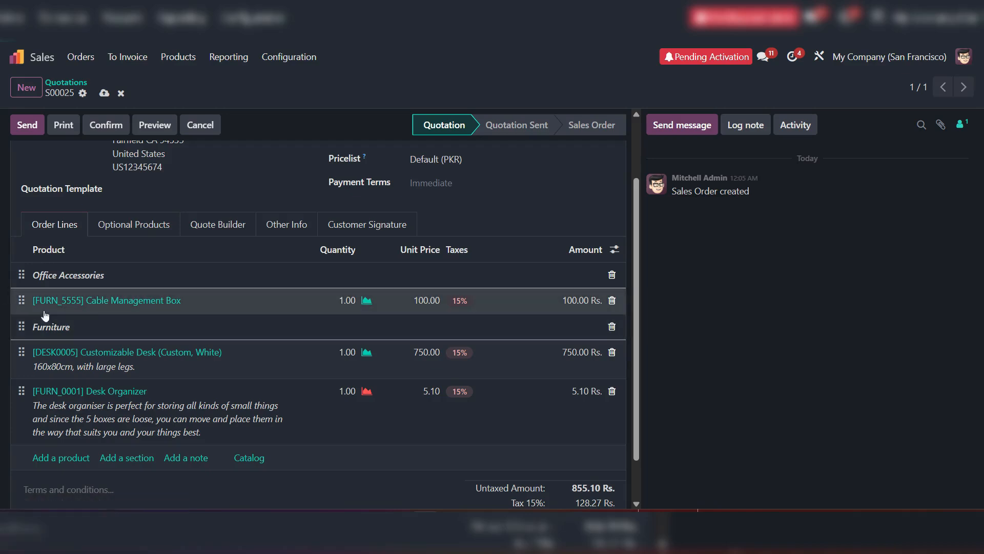
{"action": "scroll", "coordinate": [223, 344], "scroll_direction": "down", "scroll_amount": 1}
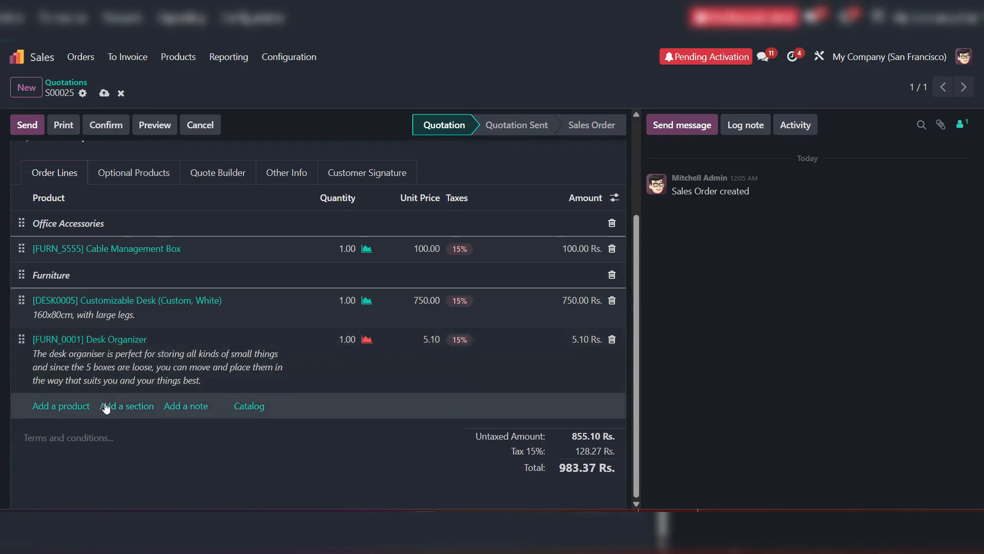
{"action": "left_click", "coordinate": [104, 93]}
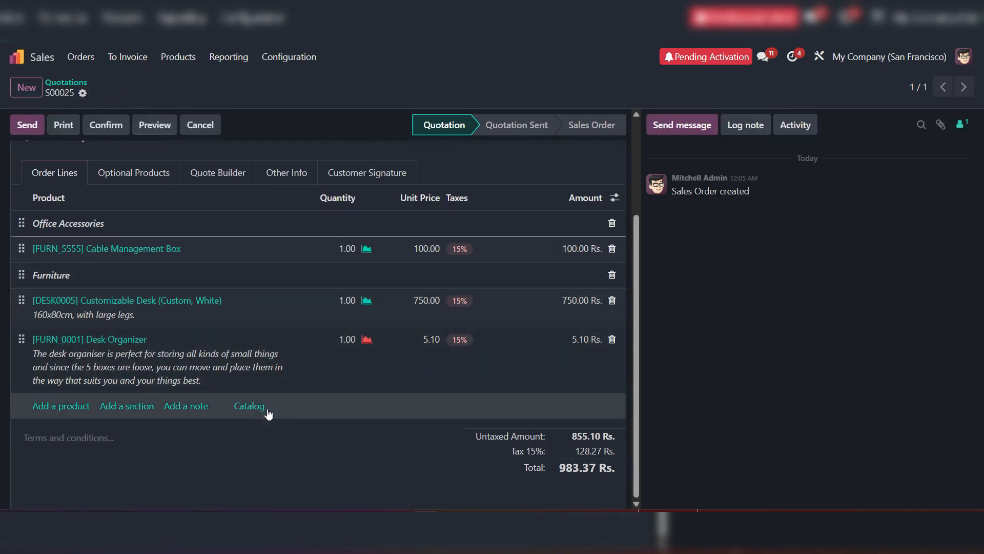
Add the note "Prices are subject to exchange rate" below the order lines and save the quotation.
{"action": "scroll", "coordinate": [287, 425], "scroll_direction": "up", "scroll_amount": 3}
{"action": "scroll", "coordinate": [312, 373], "scroll_direction": "down", "scroll_amount": 3}
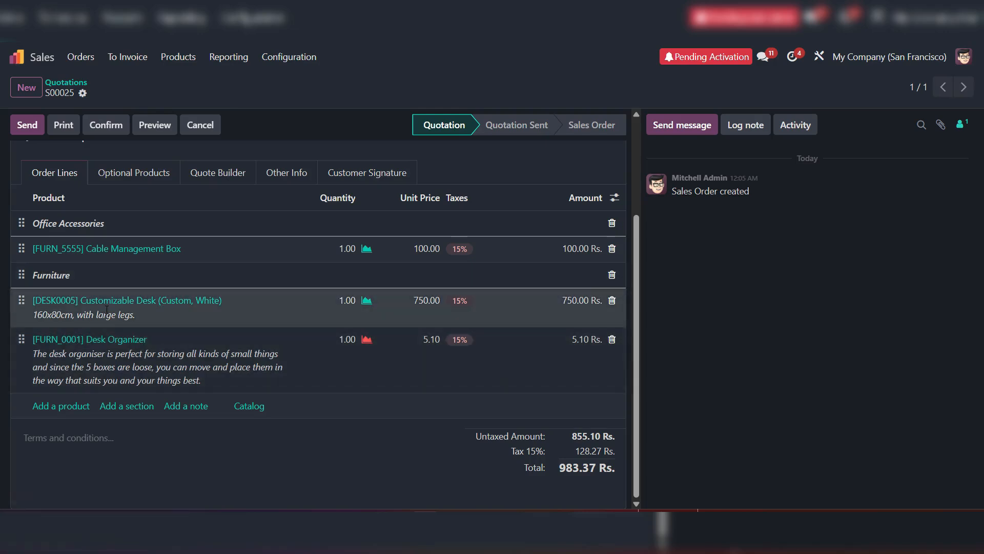
{"action": "left_click", "coordinate": [195, 407]}
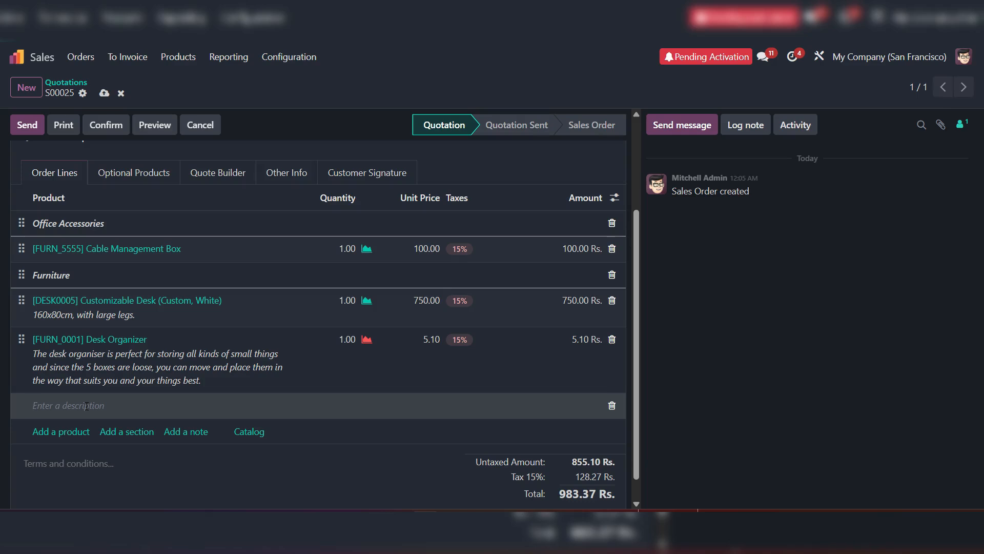
{"action": "type", "text": "P"}
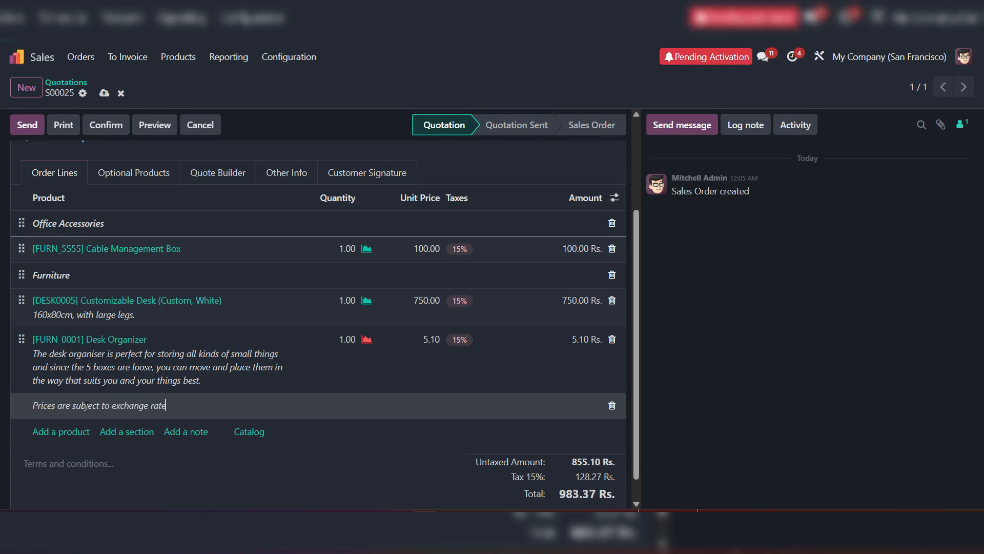
{"action": "key", "text": "ctrl+a"}
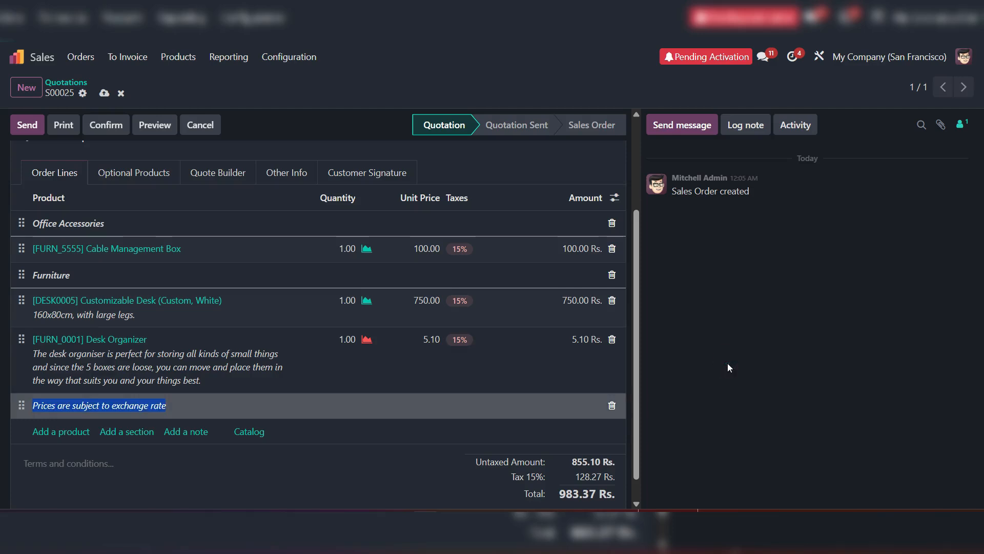
{"action": "left_click", "coordinate": [104, 93]}
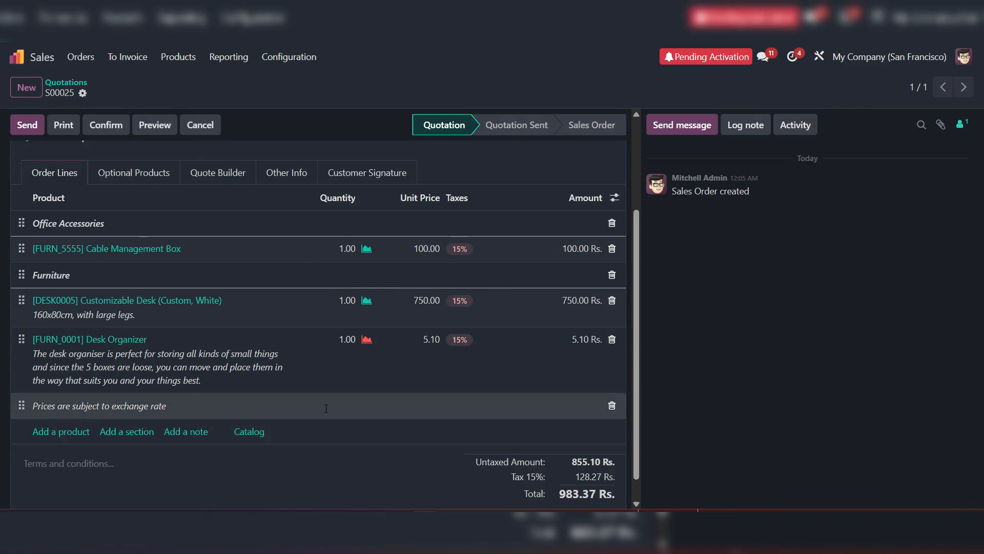
{"action": "scroll", "coordinate": [326, 409], "scroll_direction": "down", "scroll_amount": 1}
{"action": "left_click", "coordinate": [117, 438]}
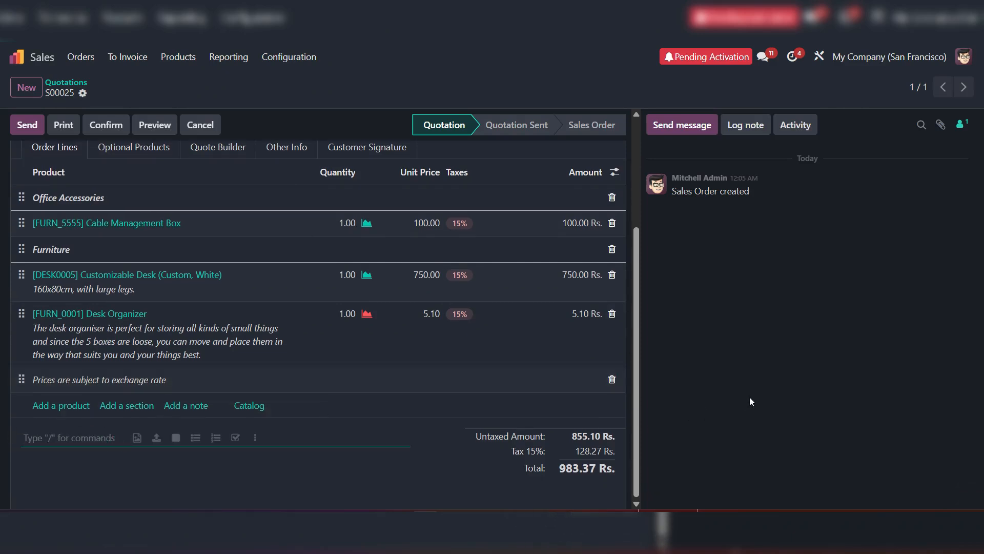
{"action": "type", "text": "50% Payment in ADv"}
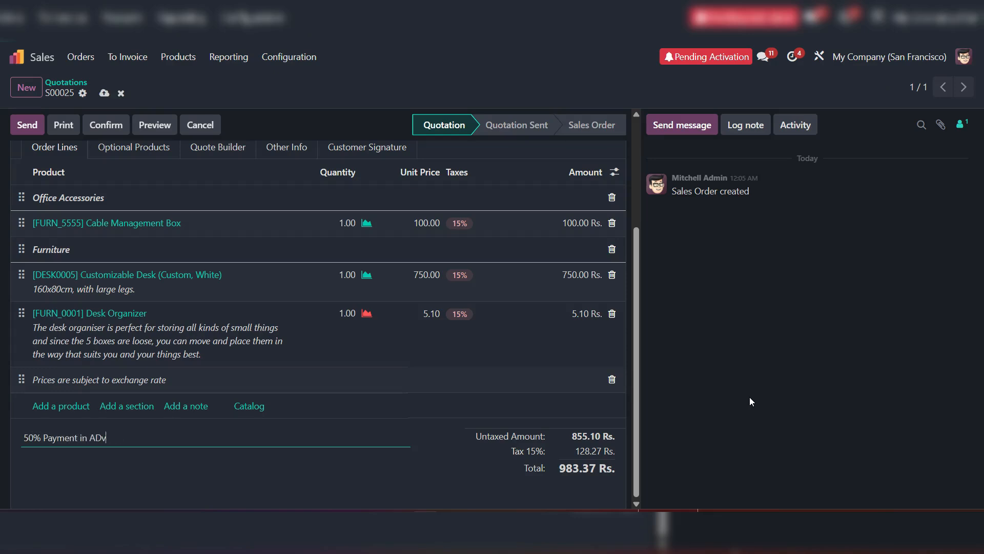
{"action": "key", "text": "BackSpace"}
{"action": "key", "text": "BackSpace"}
{"action": "key", "text": "BackSpace"}
{"action": "key", "text": "BackSpace"}
{"action": "key", "text": "BackSpace"}
{"action": "key", "text": "BackSpace"}
{"action": "key", "text": "BackSpace"}
{"action": "key", "text": "BackSpace"}
{"action": "key", "text": "BackSpace"}
{"action": "key", "text": "BackSpace"}
{"action": "key", "text": "BackSpace"}
Complete the terms and conditions as "Immediate Payments" followed by "return policy within 7 days" on a new line, and save the quotation.
{"action": "key", "text": "Return"}
{"action": "type", "text": "return policy within 7 days"}
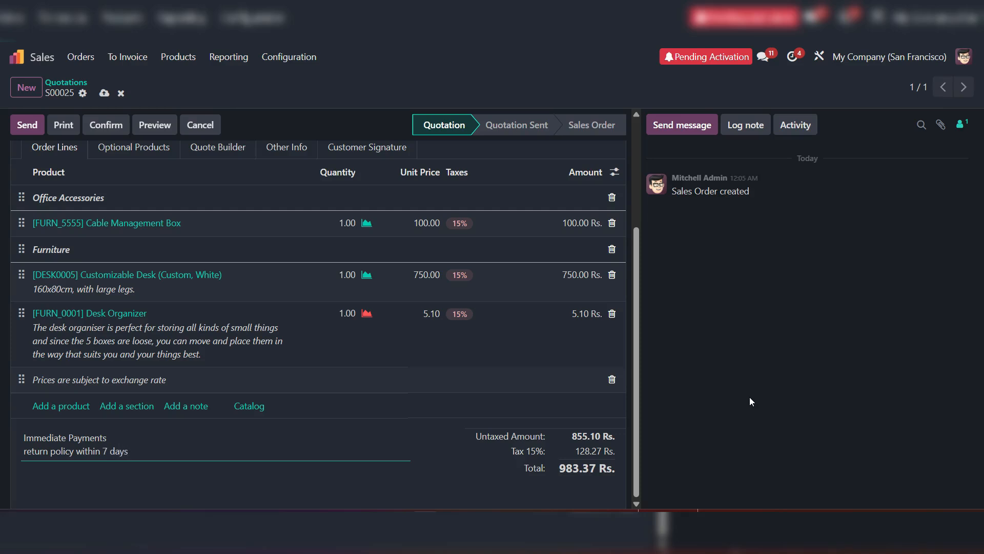
{"action": "left_click", "coordinate": [298, 94]}
{"action": "scroll", "coordinate": [269, 370], "scroll_direction": "up", "scroll_amount": 3}
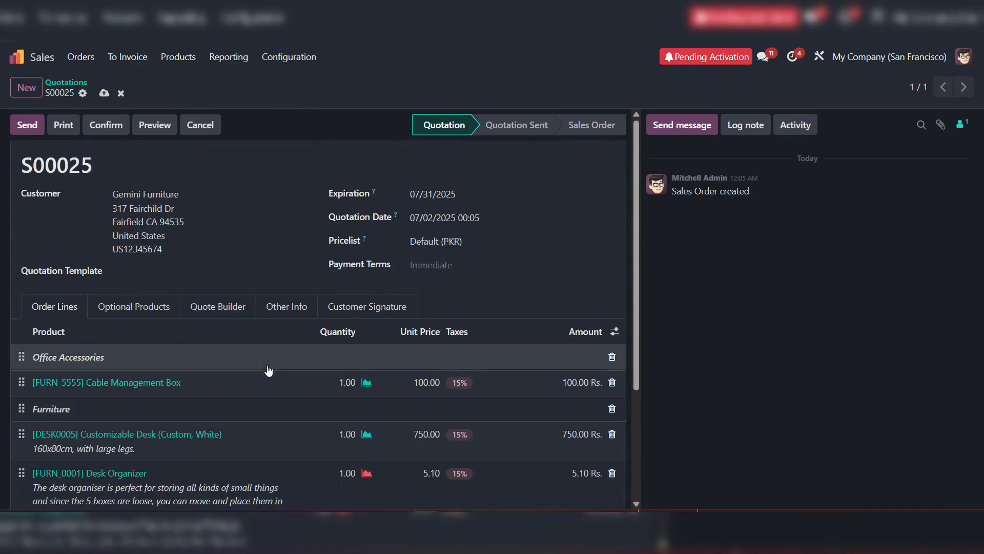
{"action": "left_click", "coordinate": [103, 94]}
{"action": "scroll", "coordinate": [200, 343], "scroll_direction": "down", "scroll_amount": 3}
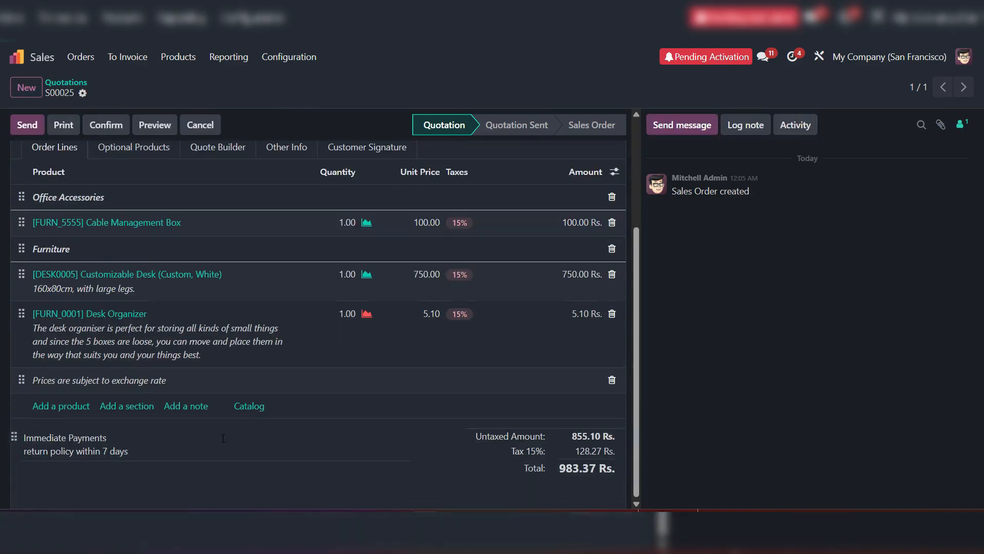
Set the unit price of the Cable Management Box order line to 5,000.
{"action": "scroll", "coordinate": [223, 437], "scroll_direction": "up", "scroll_amount": 2}
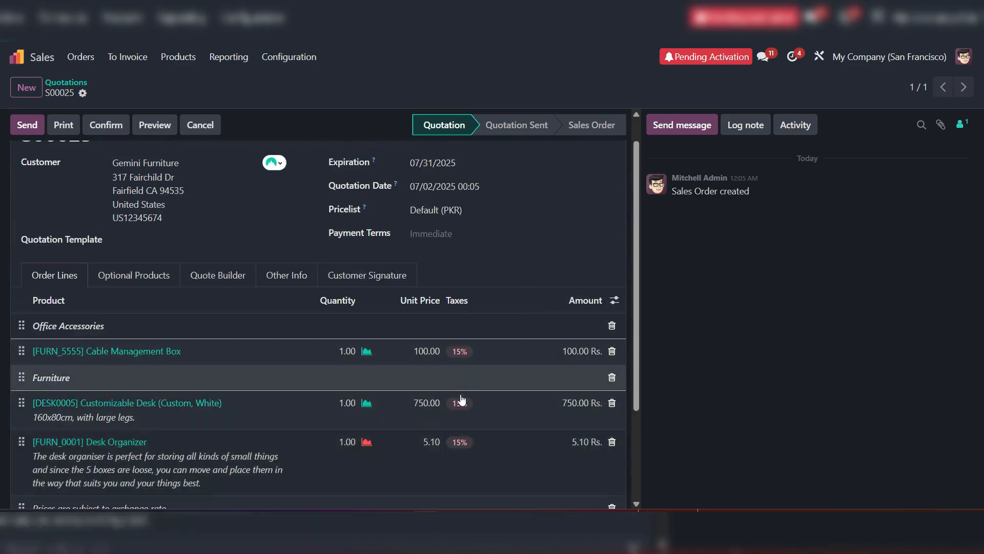
{"action": "scroll", "coordinate": [462, 400], "scroll_direction": "down", "scroll_amount": 2}
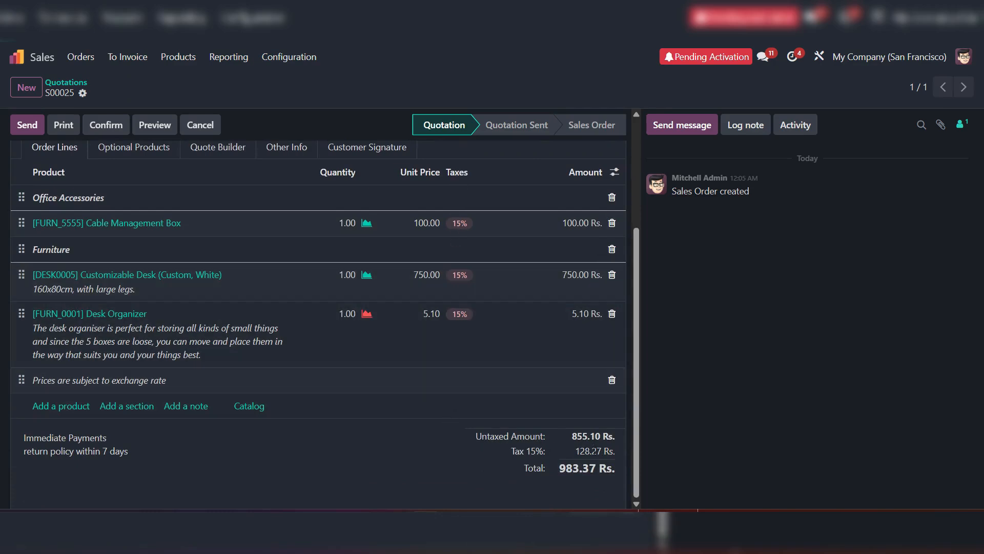
{"action": "scroll", "coordinate": [512, 369], "scroll_direction": "up", "scroll_amount": 1}
{"action": "left_click", "coordinate": [425, 286]}
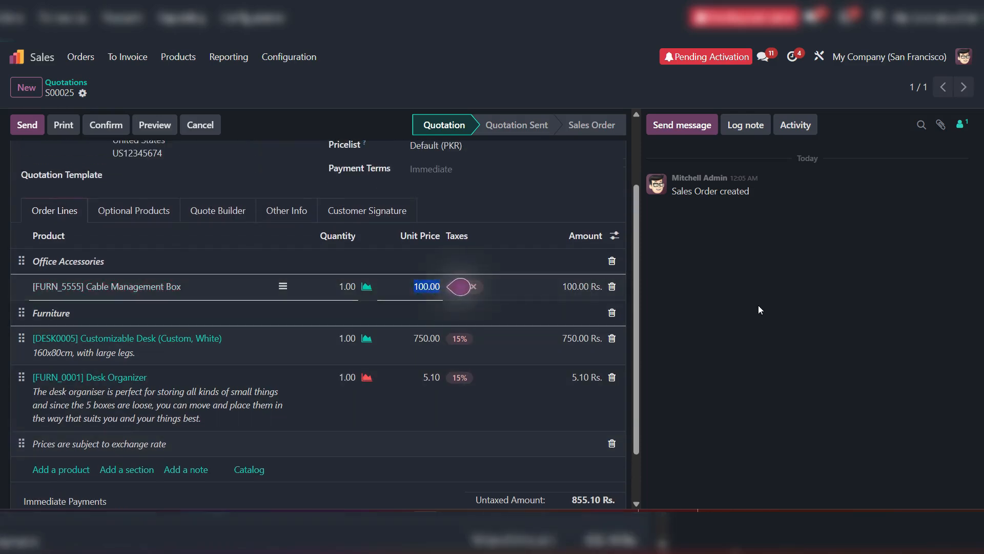
{"action": "type", "text": "50"}
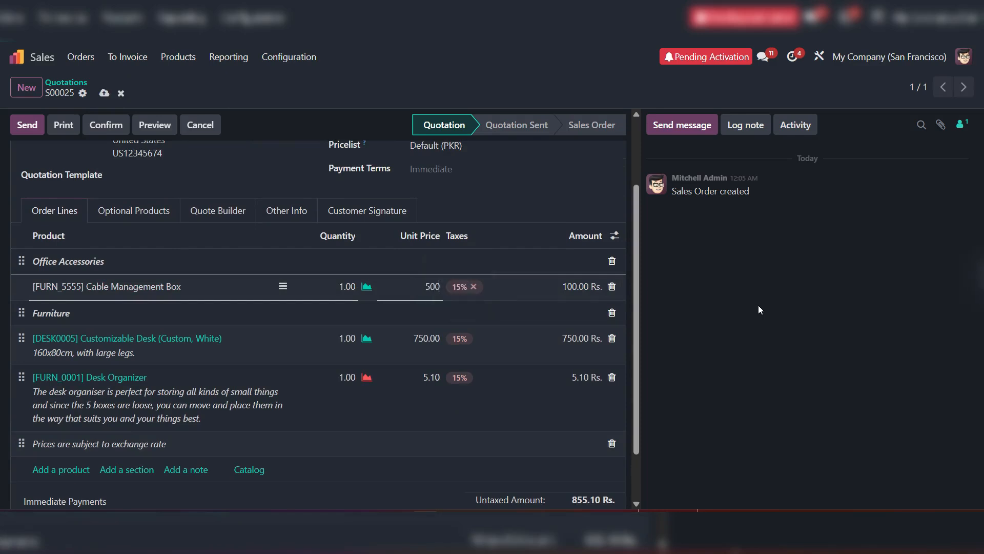
{"action": "left_click", "coordinate": [758, 306]}
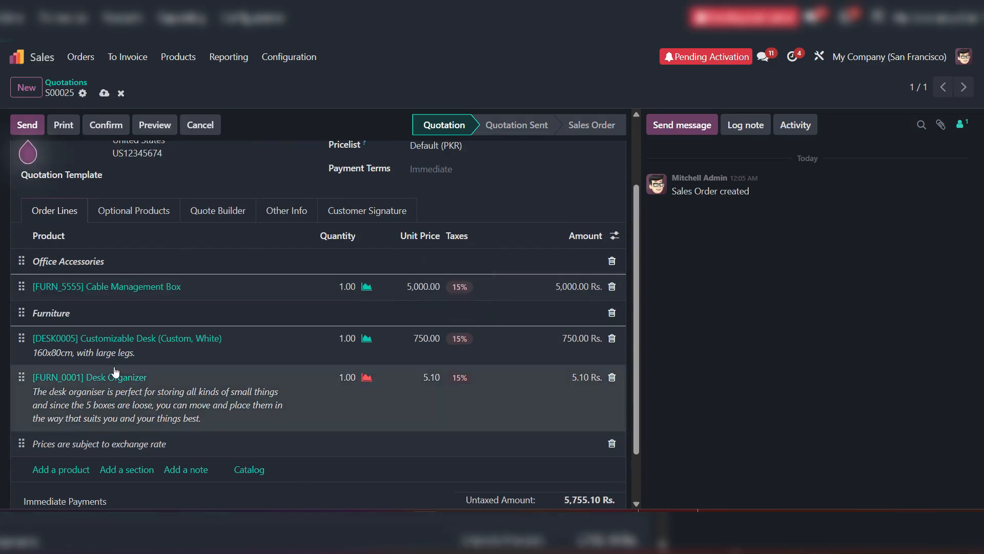
Set the unit price of the Customizable Desk to 12,000 and of the Desk Organizer to 9,000, and save the quotation.
{"action": "left_click", "coordinate": [423, 338]}
{"action": "type", "text": "12000"}
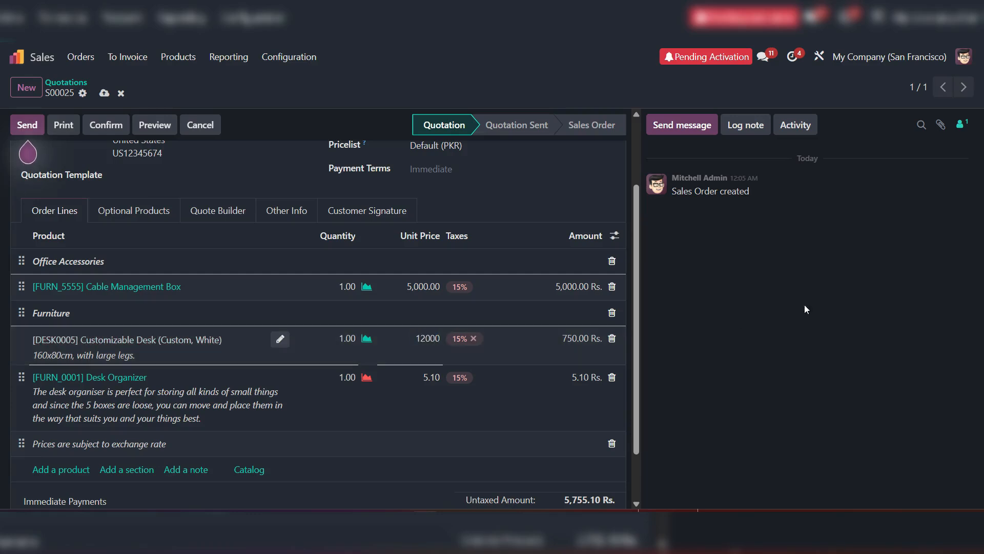
{"action": "left_click", "coordinate": [804, 305]}
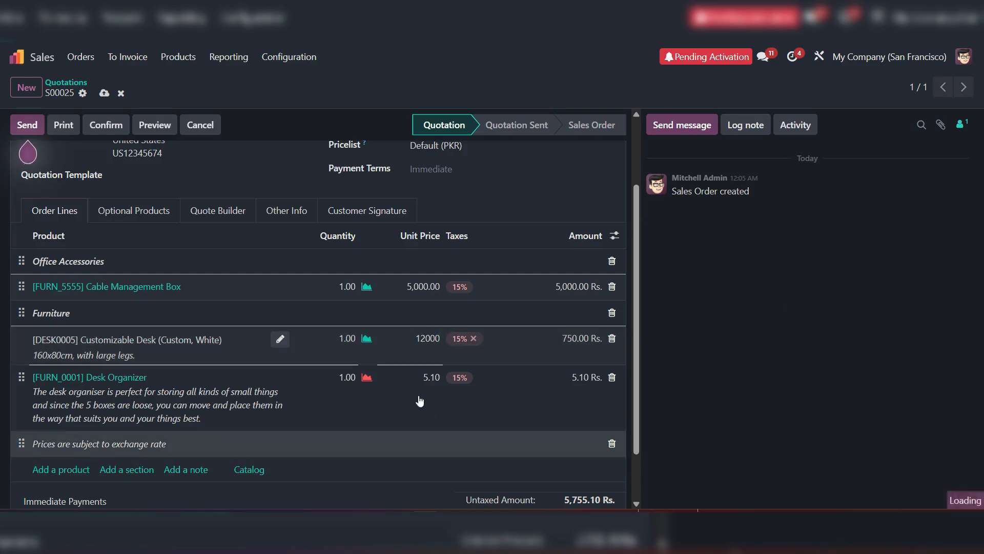
{"action": "left_click", "coordinate": [407, 377]}
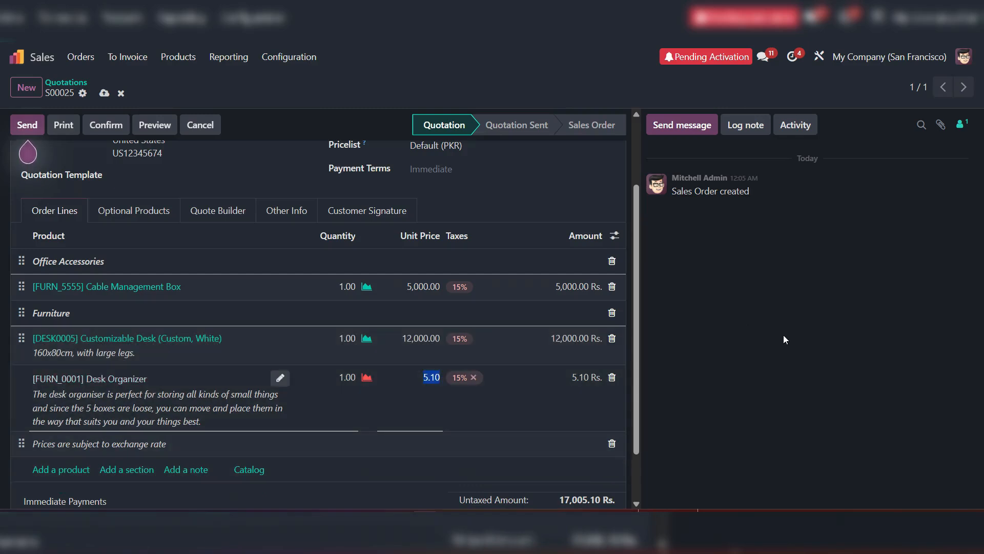
{"action": "type", "text": "9000"}
{"action": "left_click", "coordinate": [683, 377]}
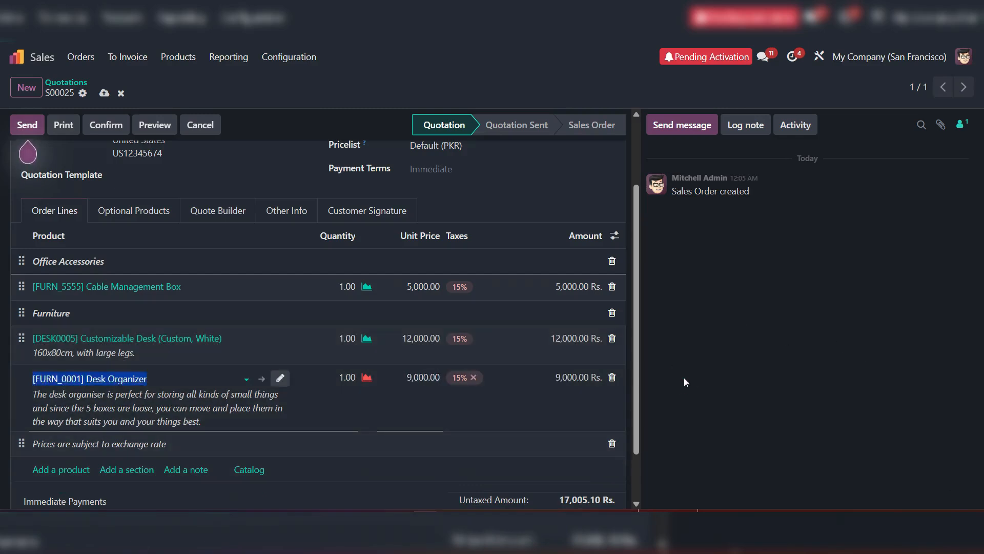
{"action": "scroll", "coordinate": [461, 433], "scroll_direction": "down", "scroll_amount": 2}
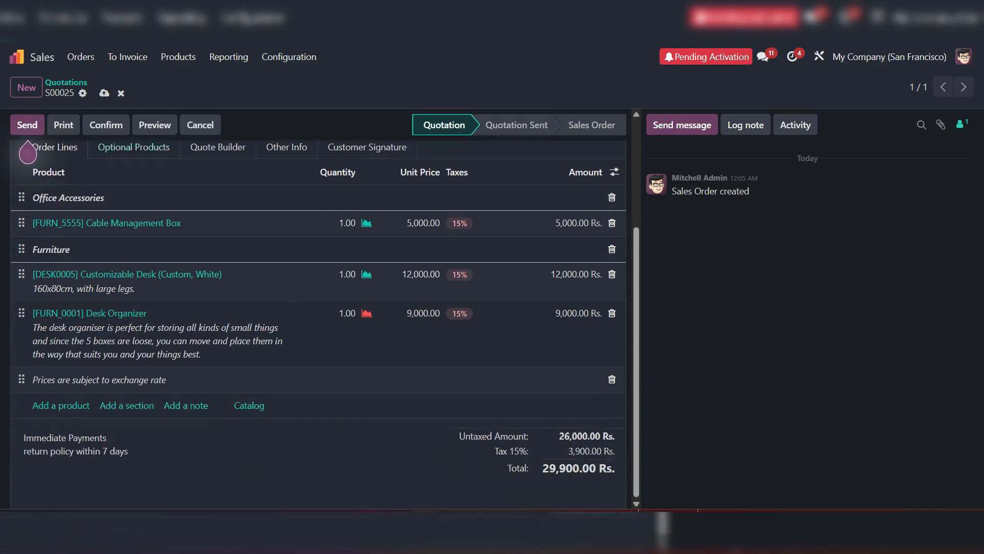
Check the quotation's untaxed amount, 15% tax and total, and review its header details.
{"action": "double_click", "coordinate": [569, 435]}
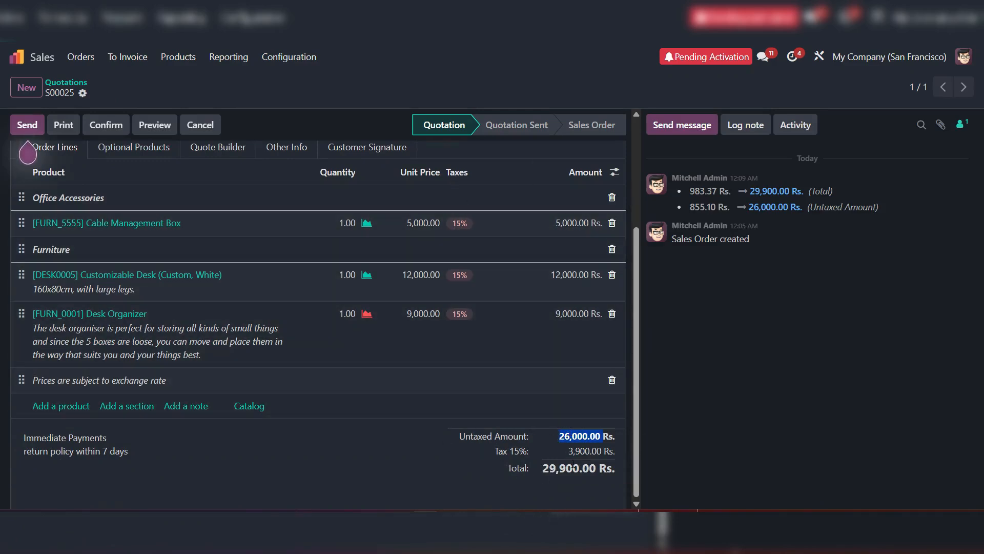
{"action": "double_click", "coordinate": [585, 451]}
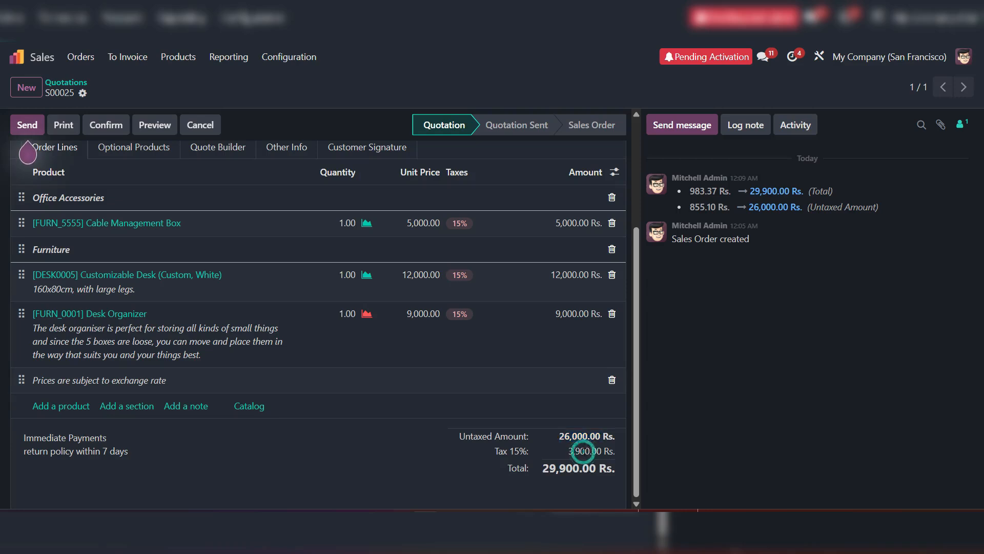
{"action": "double_click", "coordinate": [561, 469]}
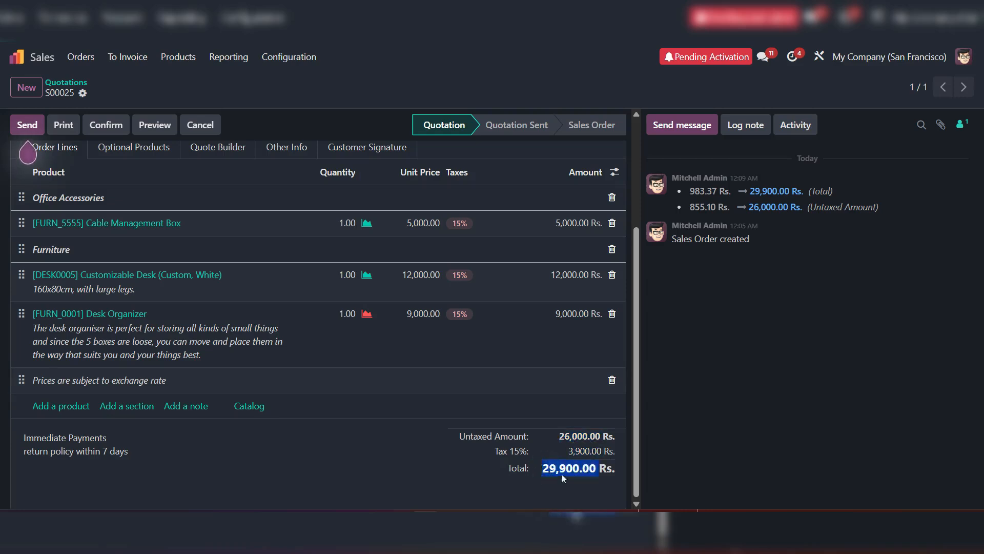
{"action": "scroll", "coordinate": [606, 466], "scroll_direction": "up", "scroll_amount": 3}
{"action": "left_click", "coordinate": [256, 90]}
{"action": "left_click", "coordinate": [138, 87]}
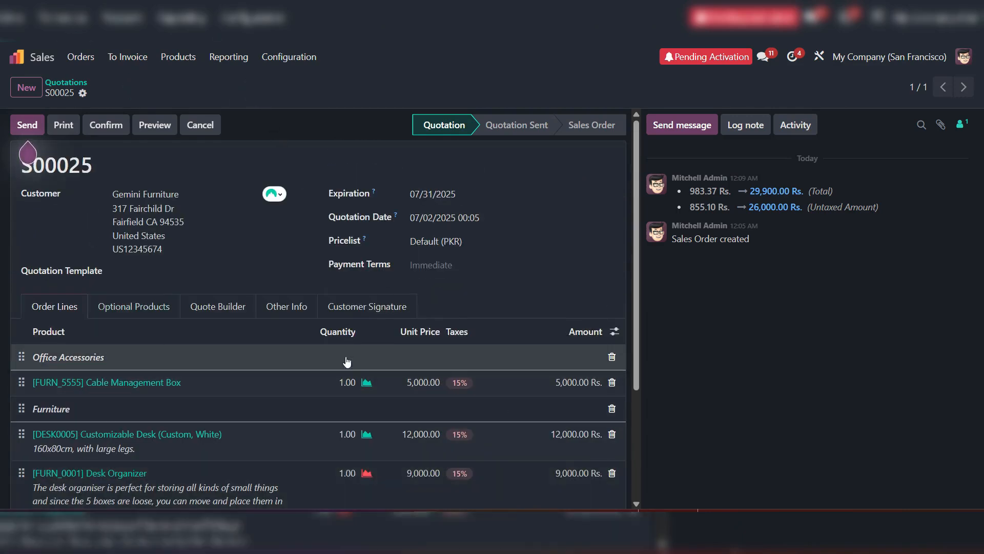
{"action": "left_click", "coordinate": [232, 91]}
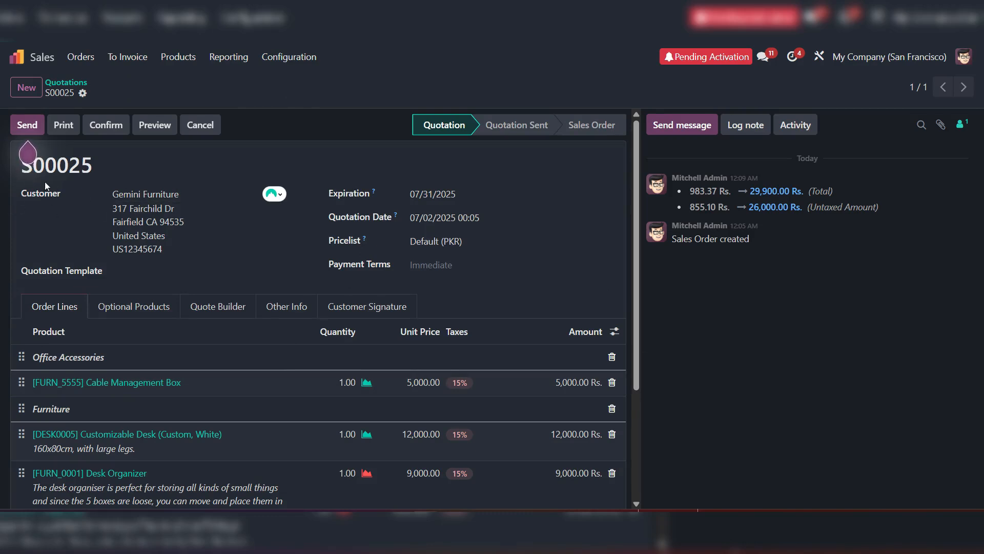
Start sending the quotation by e-mail and choose the Boxed document layout for it.
{"action": "left_click", "coordinate": [22, 126]}
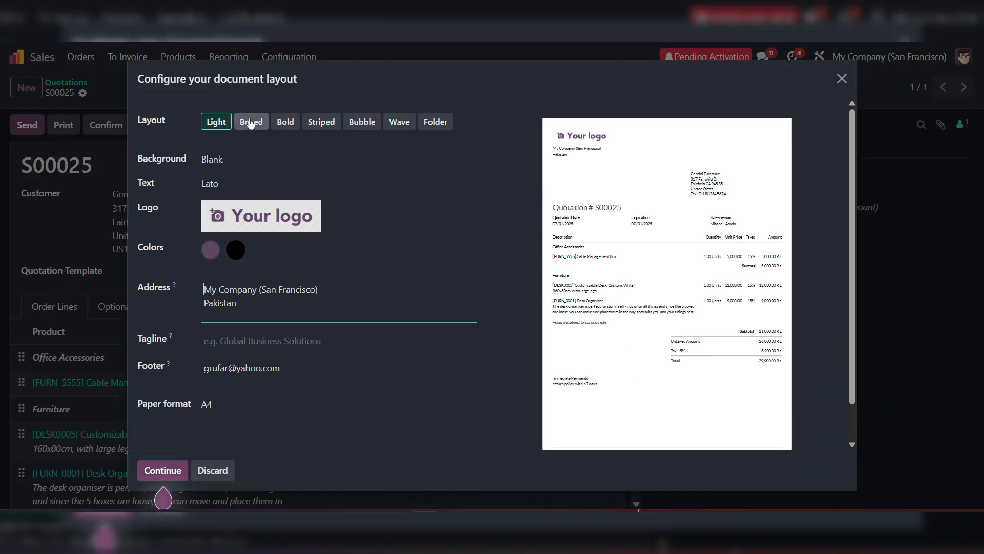
{"action": "left_click", "coordinate": [250, 123]}
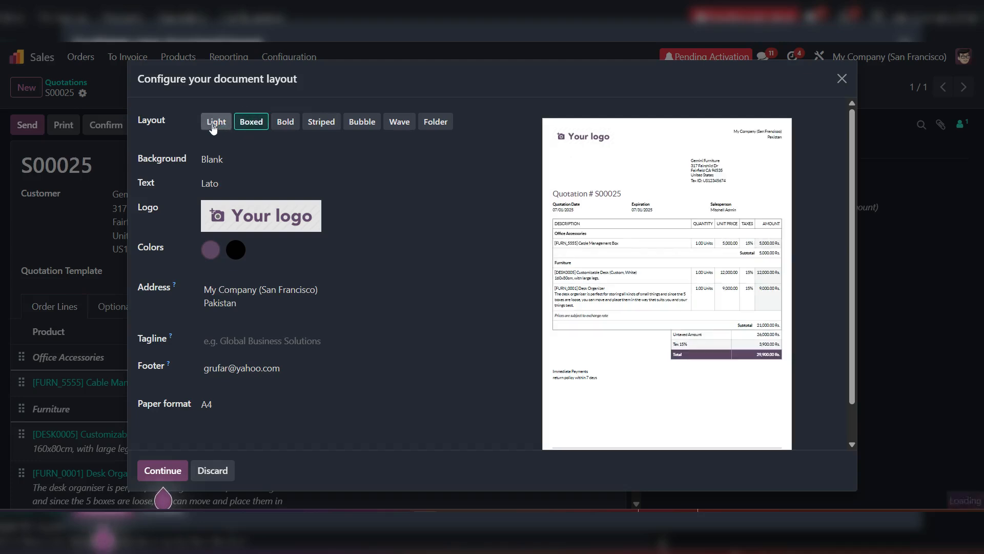
{"action": "left_click", "coordinate": [150, 471]}
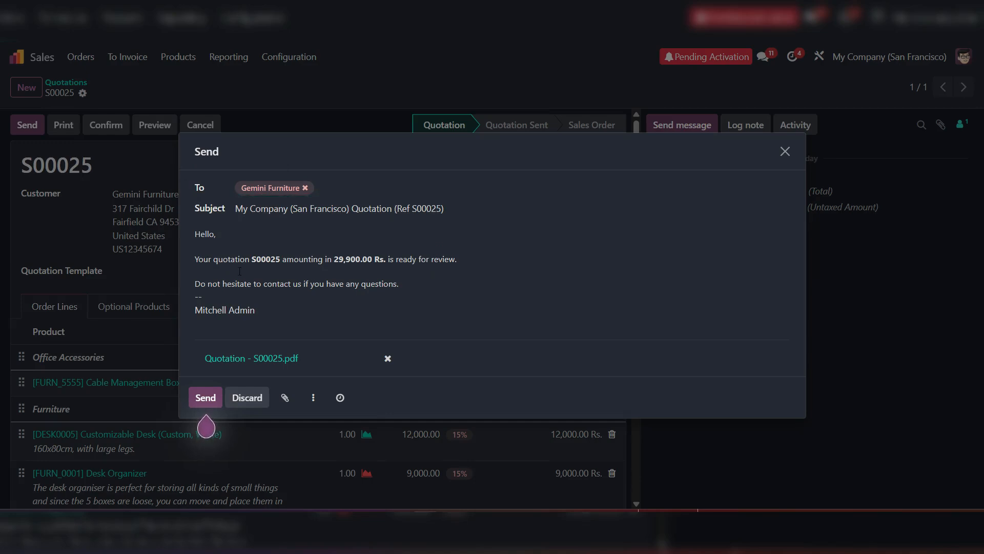
Review the e-mail's quotation amount and signature, and send it to Gemini Furniture with the quotation PDF attached.
{"action": "triple_click", "coordinate": [317, 257]}
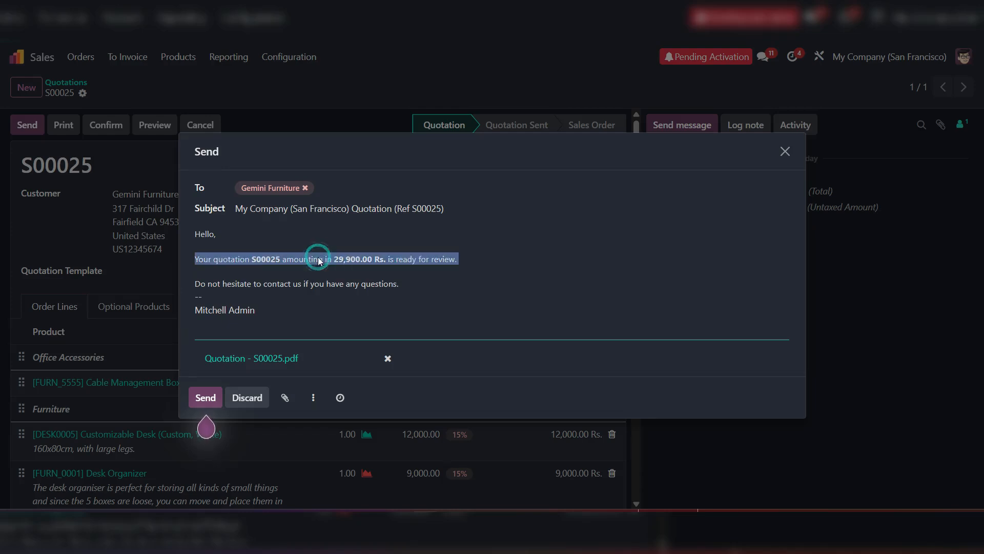
{"action": "left_click", "coordinate": [270, 273]}
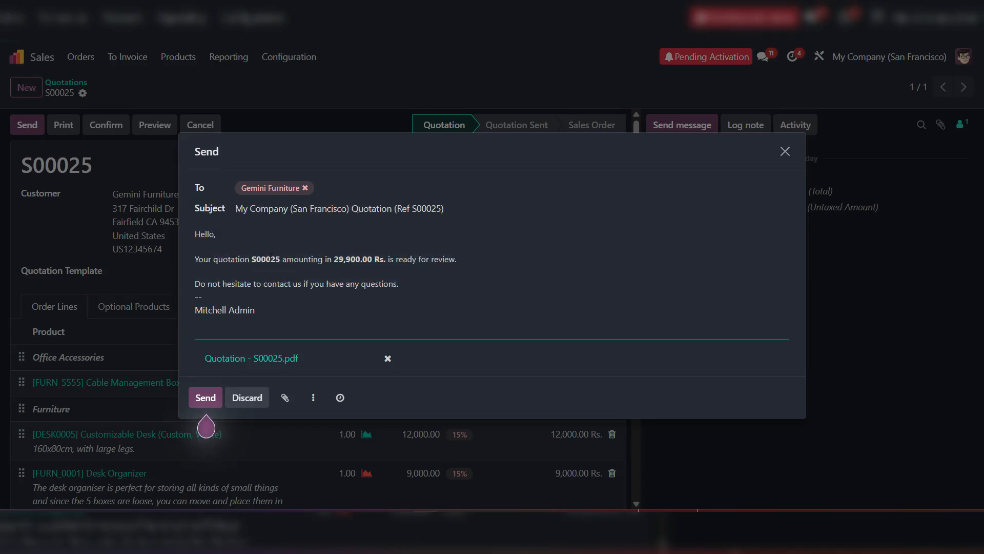
{"action": "left_click_drag", "start_coordinate": [334, 259], "coordinate": [396, 259]}
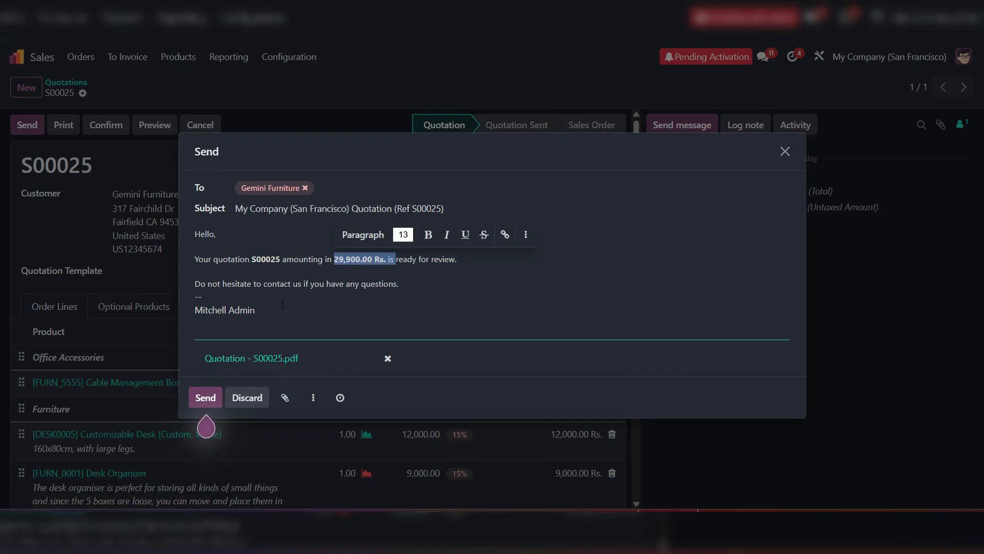
{"action": "left_click", "coordinate": [266, 254]}
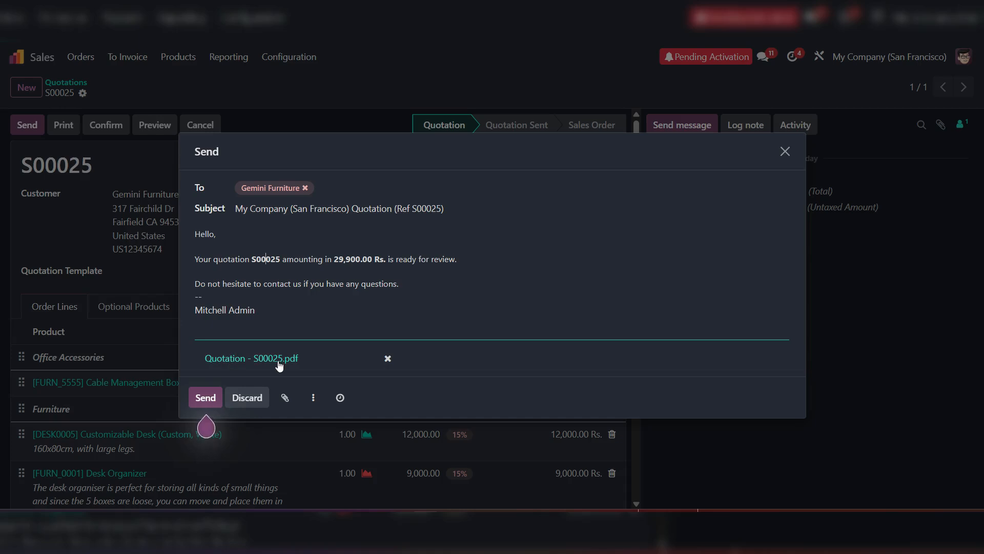
{"action": "triple_click", "coordinate": [208, 309]}
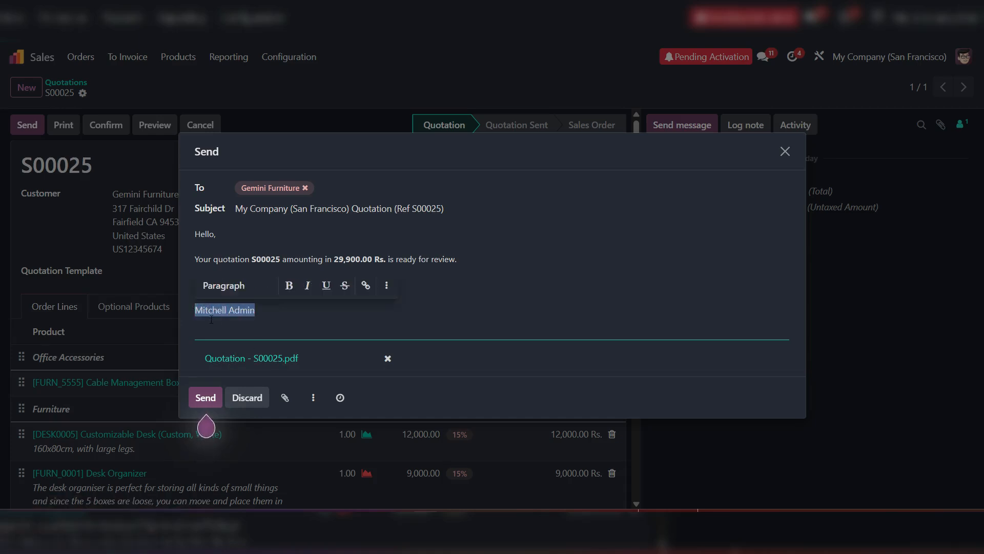
{"action": "left_click", "coordinate": [209, 310]}
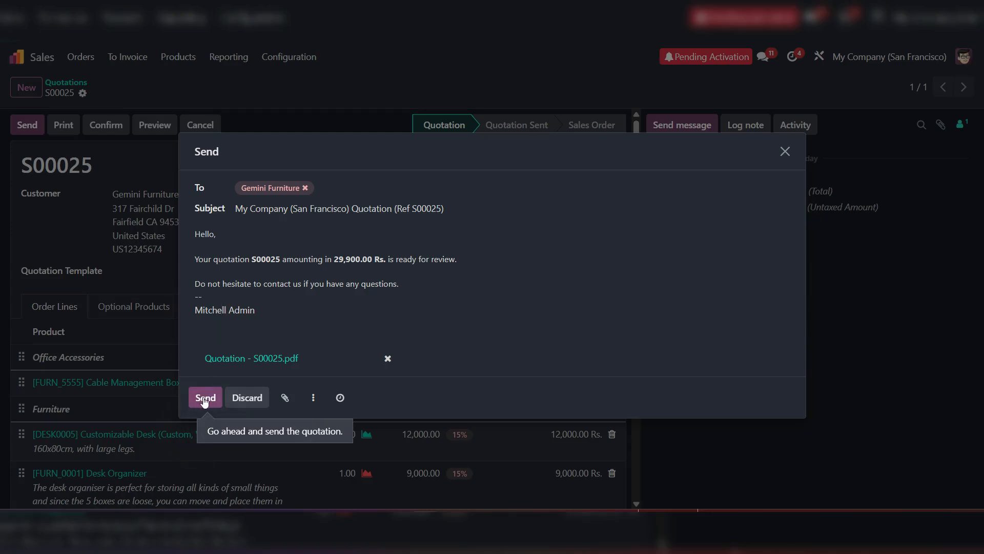
{"action": "left_click", "coordinate": [204, 399]}
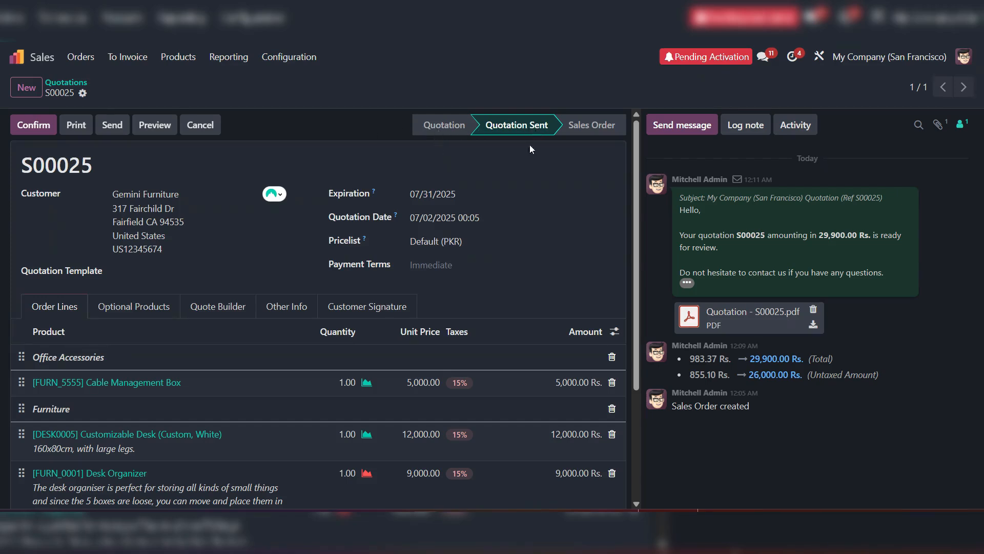
Reopen the quotation's e-mail composer, examine its attachment and template options, and discard the message.
{"action": "scroll", "coordinate": [530, 186], "scroll_direction": "down", "scroll_amount": 5}
{"action": "scroll", "coordinate": [530, 186], "scroll_direction": "up", "scroll_amount": 5}
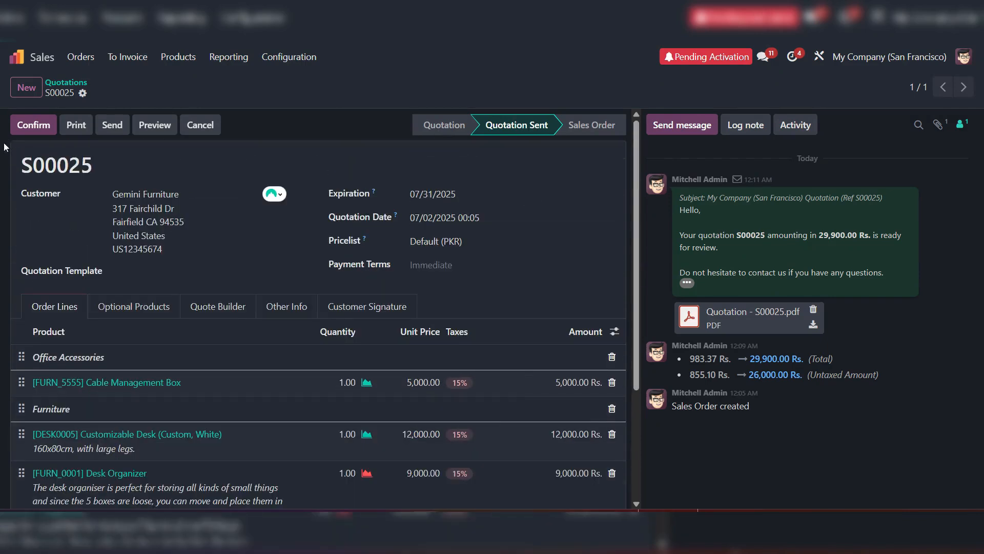
{"action": "left_click", "coordinate": [114, 125]}
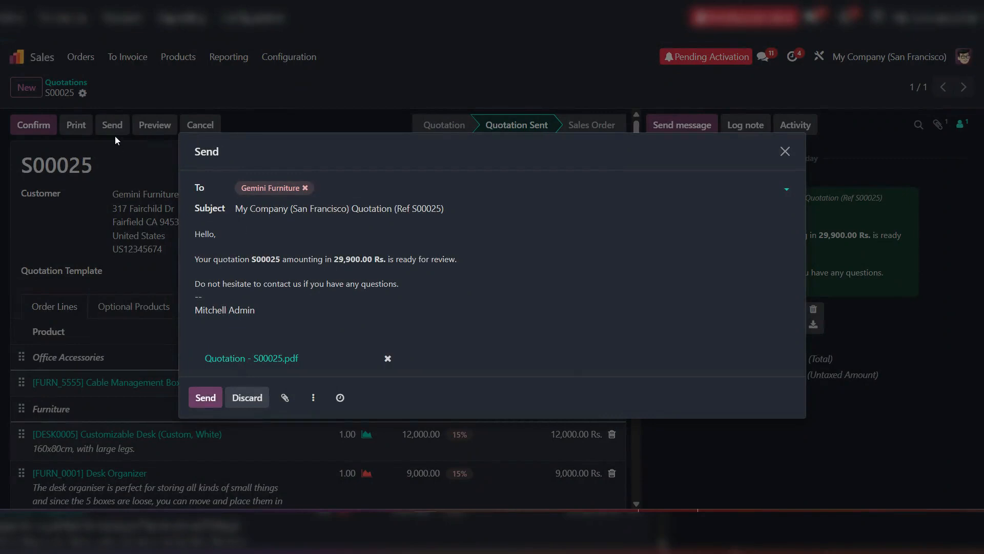
{"action": "left_click", "coordinate": [272, 285]}
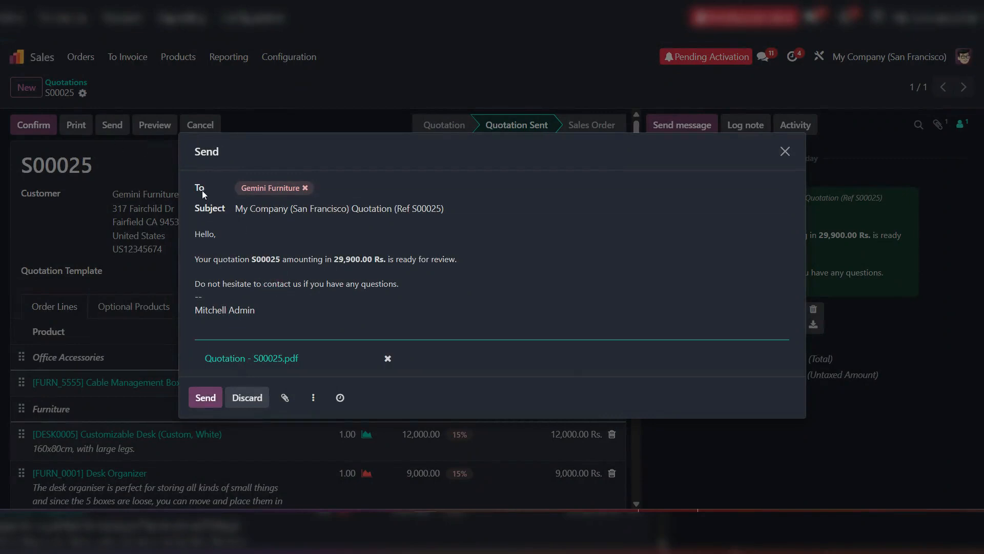
{"action": "left_click", "coordinate": [285, 399]}
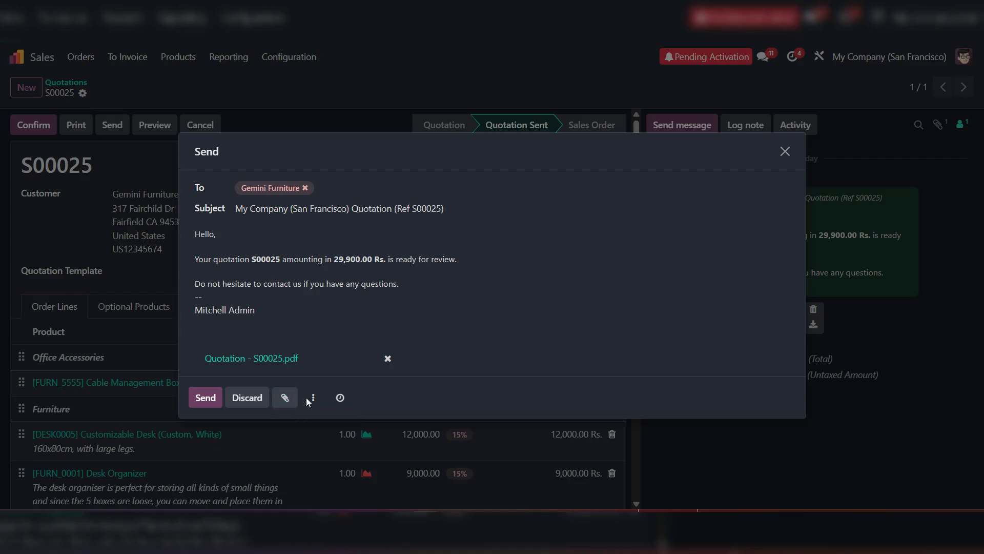
{"action": "left_click", "coordinate": [796, 416]}
{"action": "left_click", "coordinate": [314, 398]}
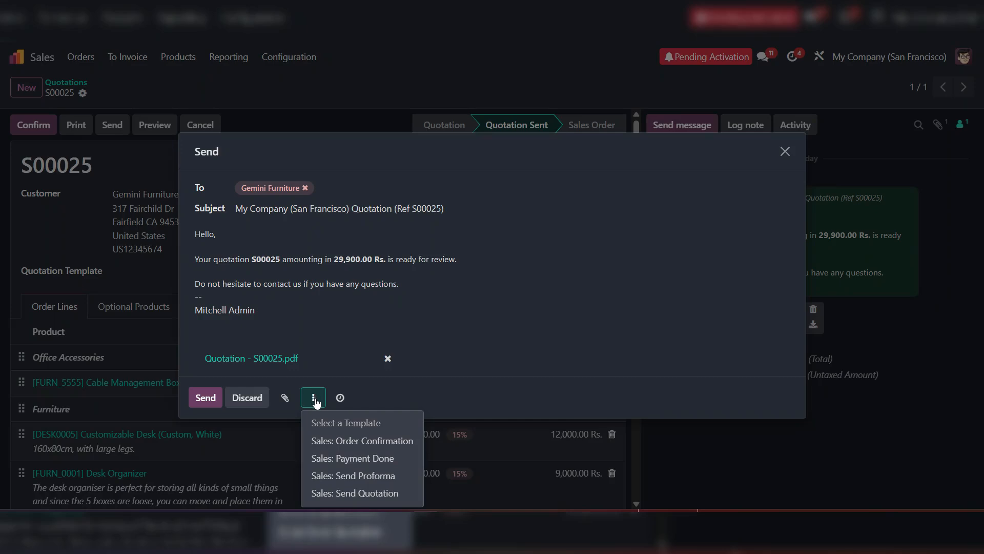
{"action": "left_click", "coordinate": [380, 168]}
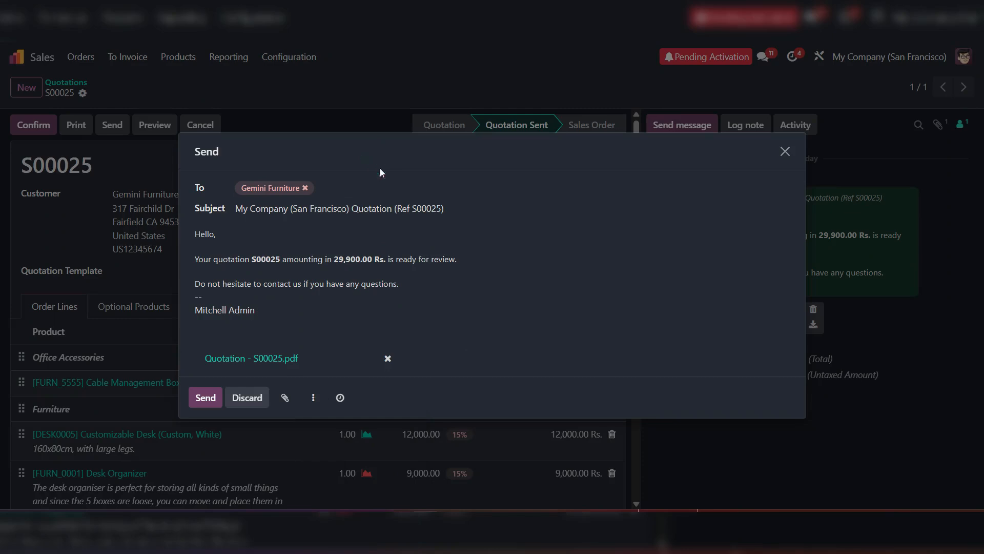
{"action": "left_click", "coordinate": [240, 398]}
{"action": "left_click", "coordinate": [287, 102]}
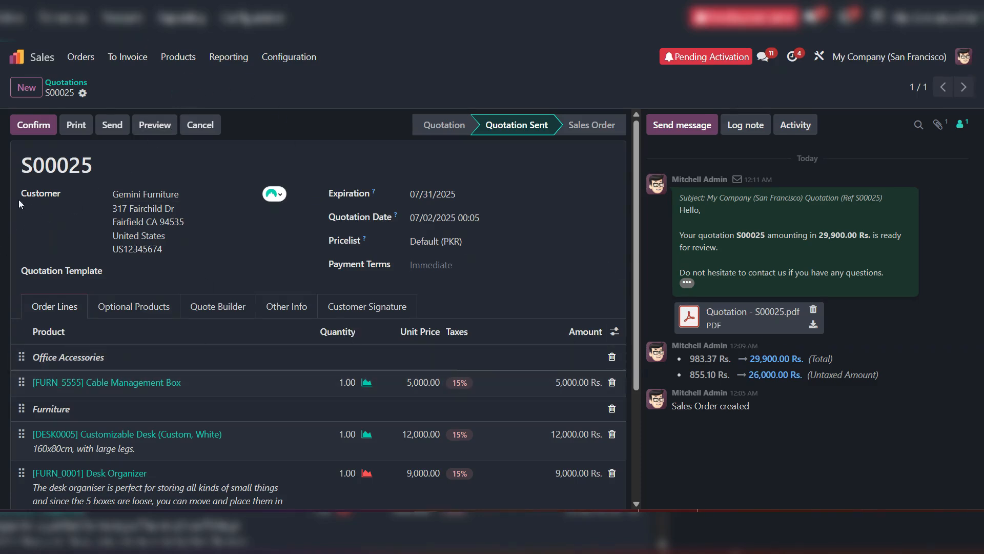
Print the quotation as a PDF and open the downloaded file.
{"action": "left_click", "coordinate": [128, 99]}
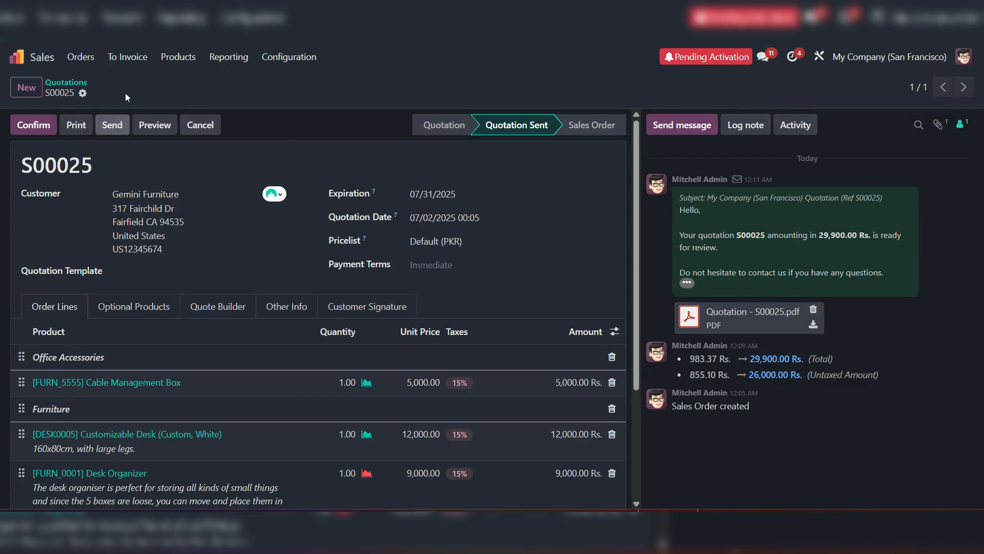
{"action": "left_click", "coordinate": [73, 128]}
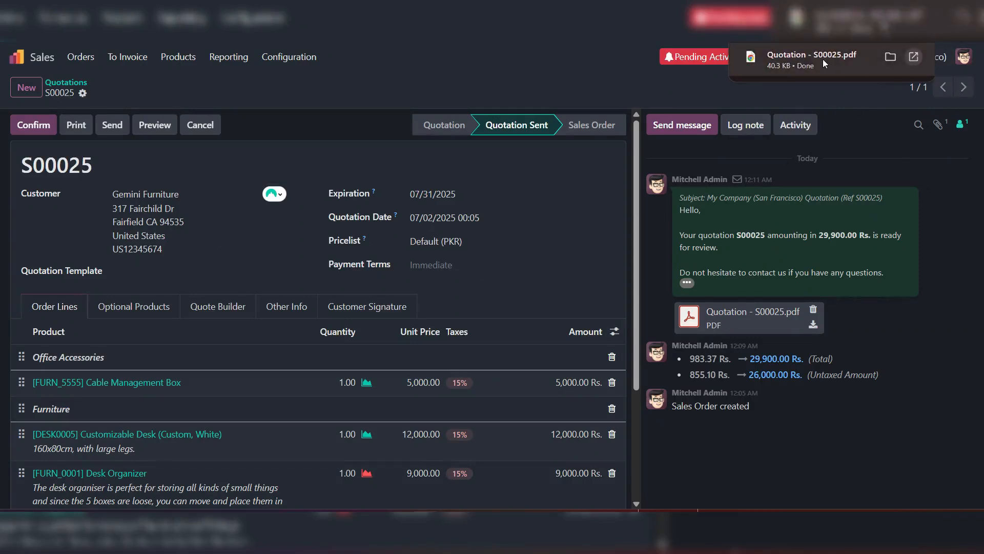
{"action": "left_click", "coordinate": [823, 59]}
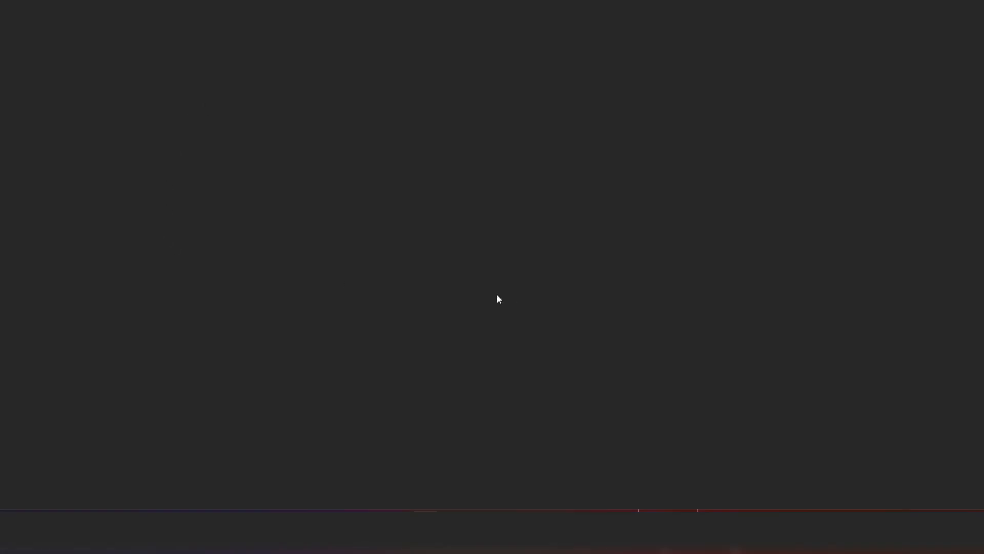
Review both pages of the quotation PDF, checking the order lines, exchange-rate note, totals and return terms.
{"action": "scroll", "coordinate": [590, 225], "scroll_direction": "down", "scroll_amount": 2}
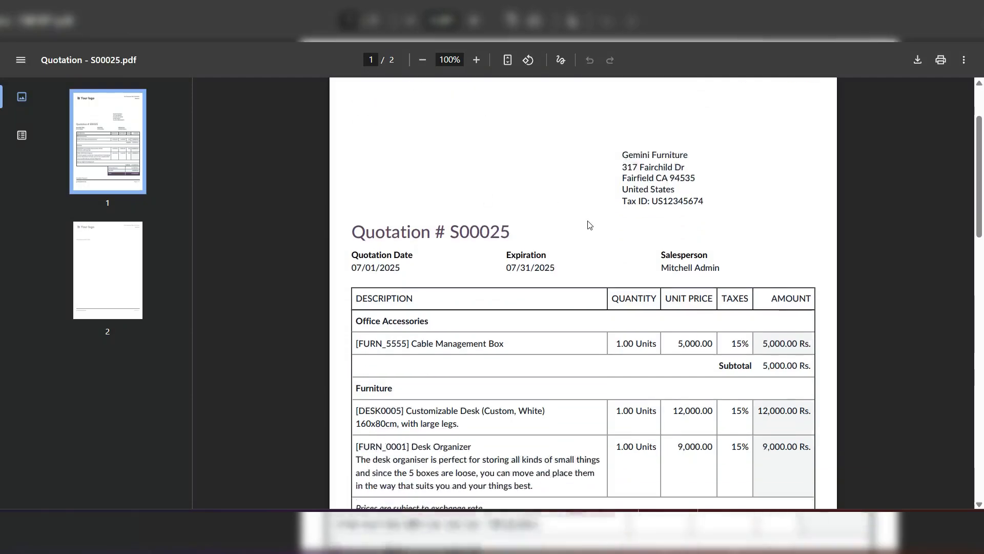
{"action": "scroll", "coordinate": [589, 225], "scroll_direction": "down", "scroll_amount": 10}
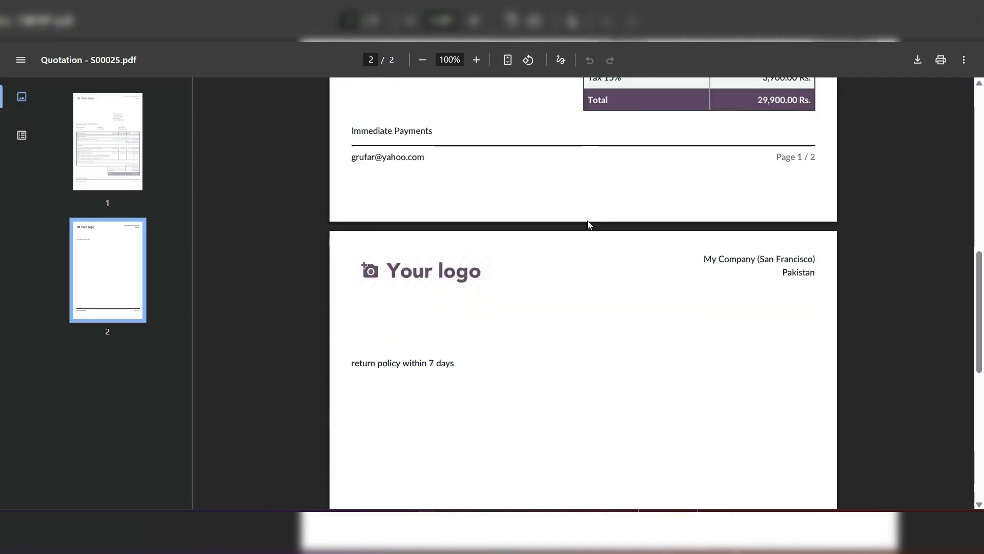
{"action": "scroll", "coordinate": [589, 224], "scroll_direction": "up", "scroll_amount": 7}
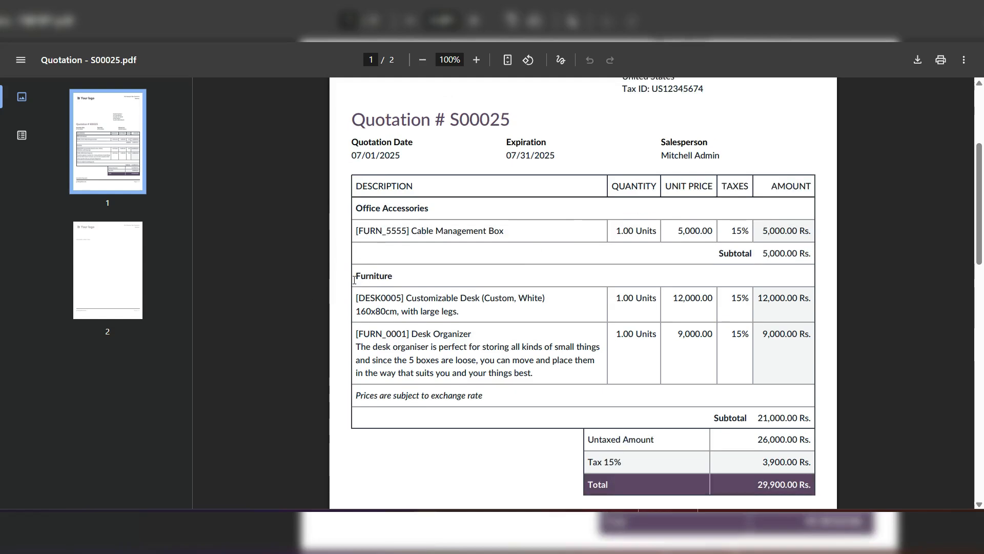
{"action": "triple_click", "coordinate": [393, 392]}
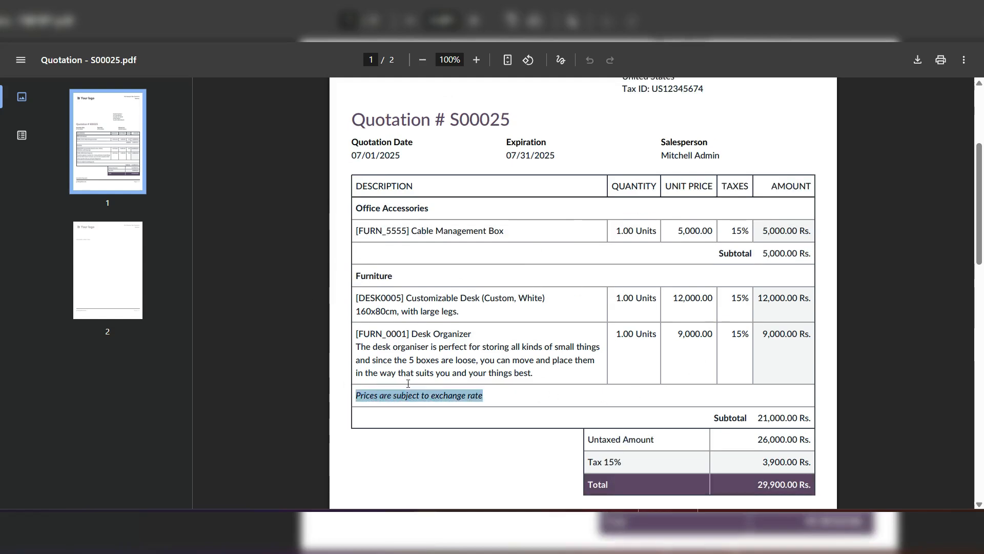
{"action": "triple_click", "coordinate": [383, 393]}
{"action": "scroll", "coordinate": [273, 169], "scroll_direction": "down", "scroll_amount": 3}
{"action": "scroll", "coordinate": [590, 303], "scroll_direction": "up", "scroll_amount": 5}
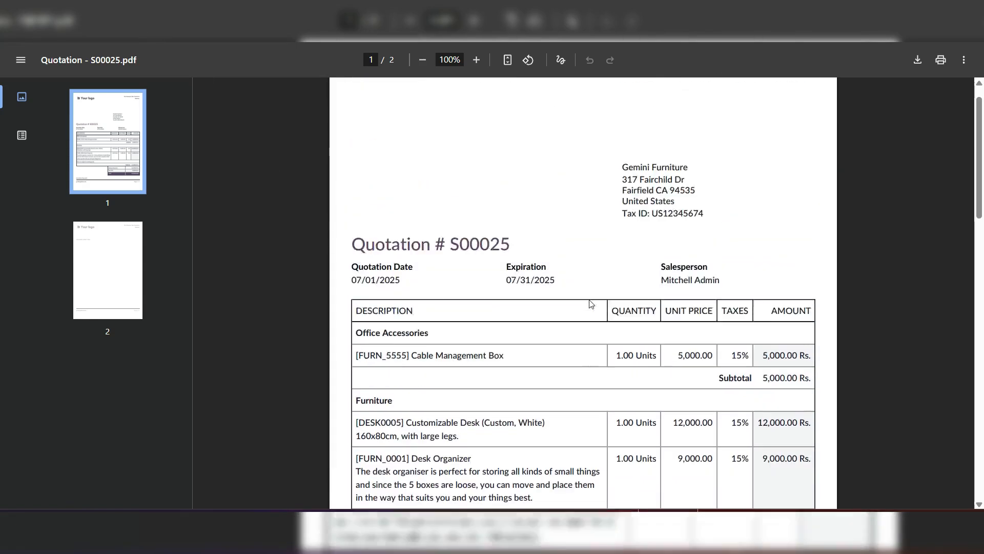
{"action": "scroll", "coordinate": [591, 303], "scroll_direction": "up", "scroll_amount": 2}
{"action": "left_click", "coordinate": [242, 88]}
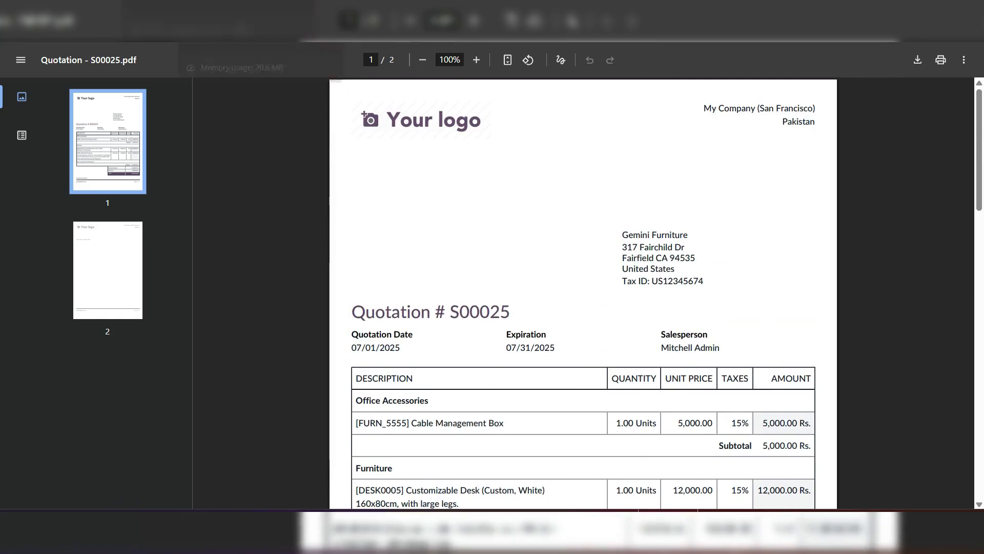
Switch back to Odoo, confirm the Gemini Furniture quotation as a sales order, and review its status log and order lines.
{"action": "left_click", "coordinate": [318, 5]}
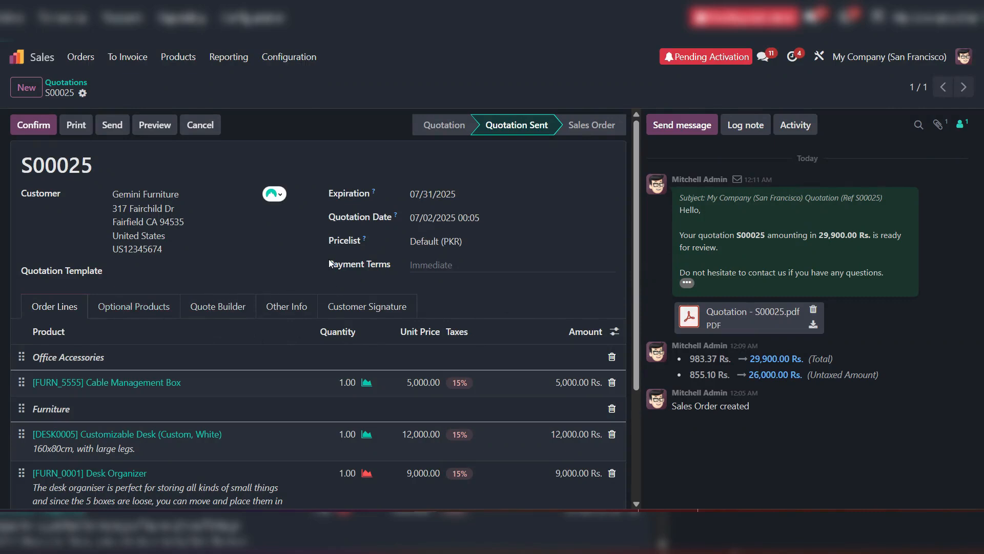
{"action": "left_click", "coordinate": [29, 127]}
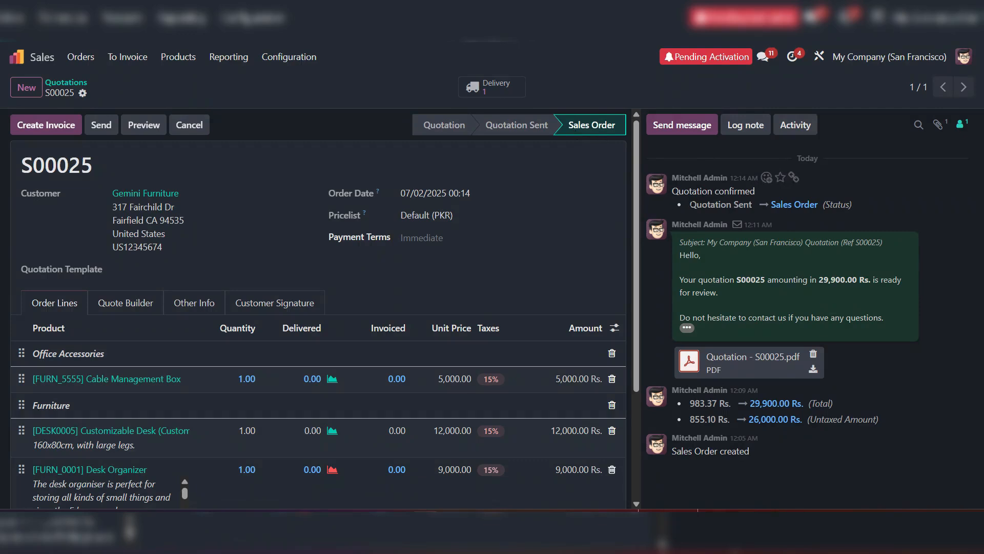
{"action": "triple_click", "coordinate": [686, 194]}
{"action": "double_click", "coordinate": [710, 204]}
{"action": "left_click_drag", "start_coordinate": [735, 204], "coordinate": [859, 207]}
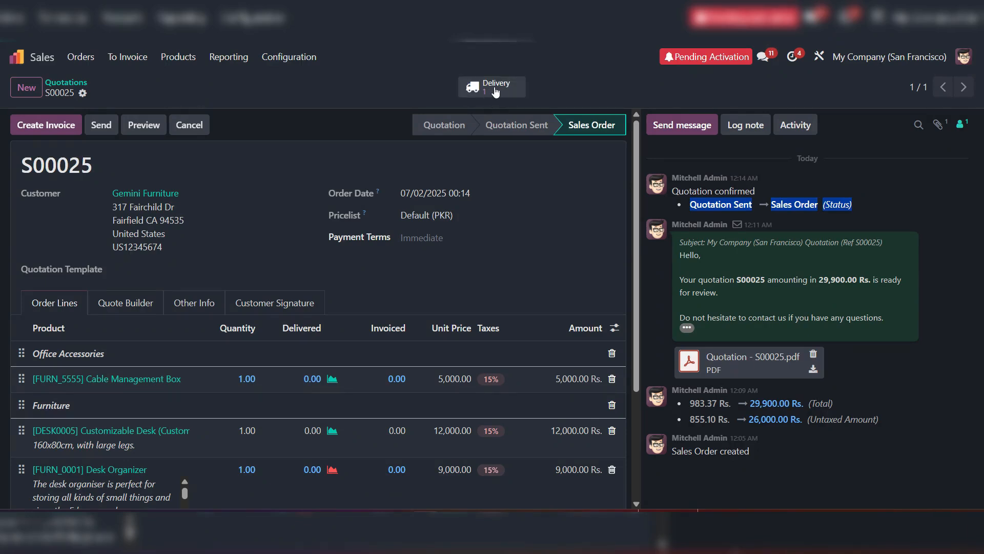
{"action": "scroll", "coordinate": [169, 389], "scroll_direction": "down", "scroll_amount": 3}
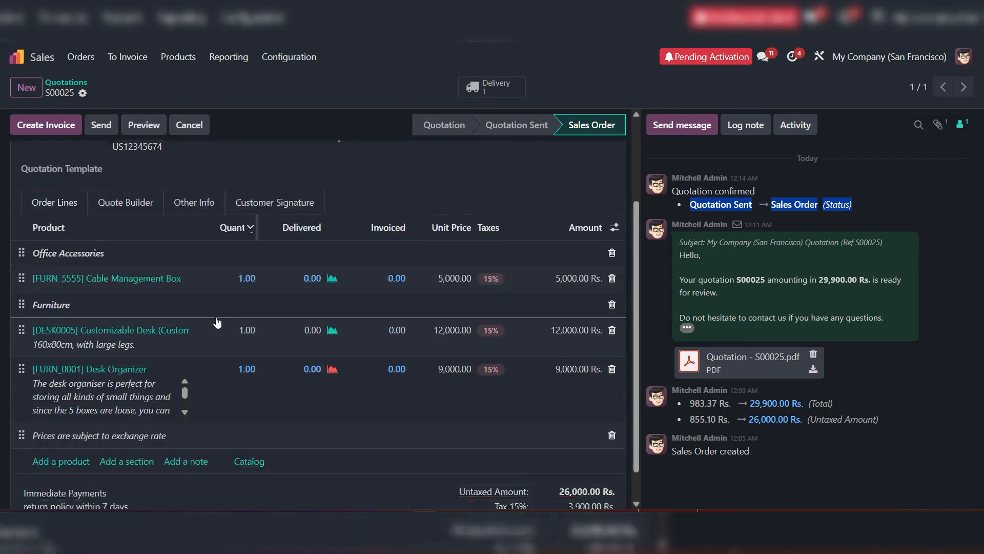
{"action": "scroll", "coordinate": [330, 390], "scroll_direction": "up", "scroll_amount": 3}
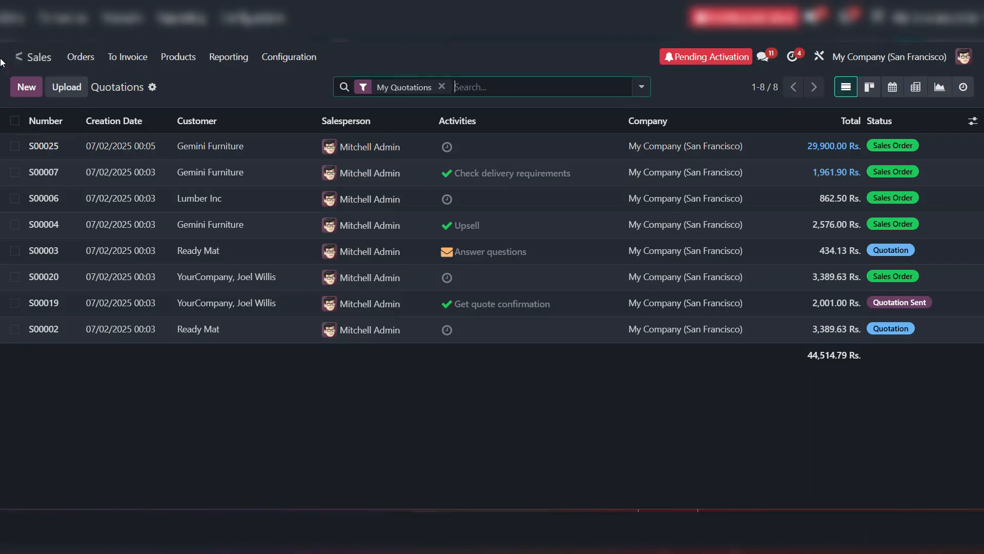
Switch to the Inventory app and open the ready Gemini Furniture delivery order generated by the confirmed sales order.
{"action": "left_click", "coordinate": [15, 57]}
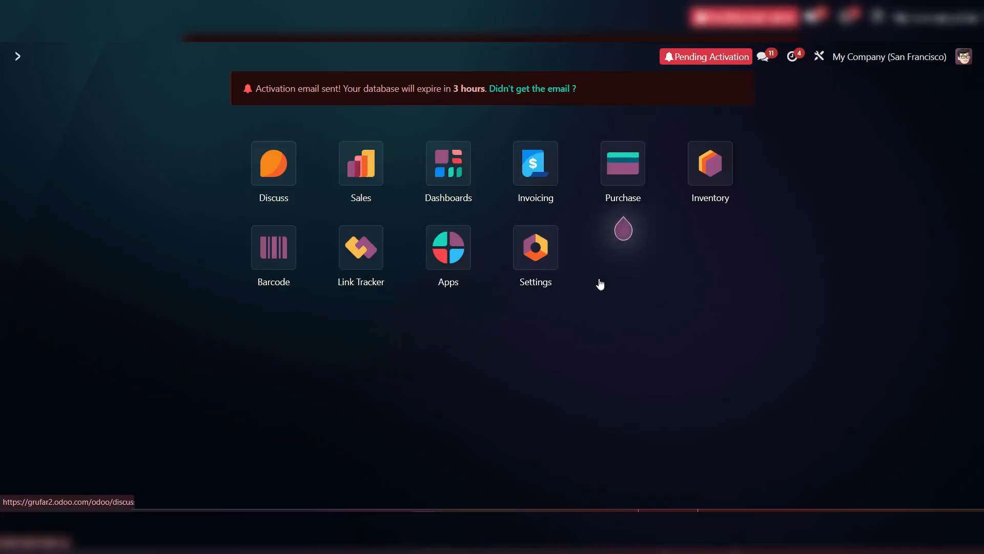
{"action": "left_click", "coordinate": [709, 163]}
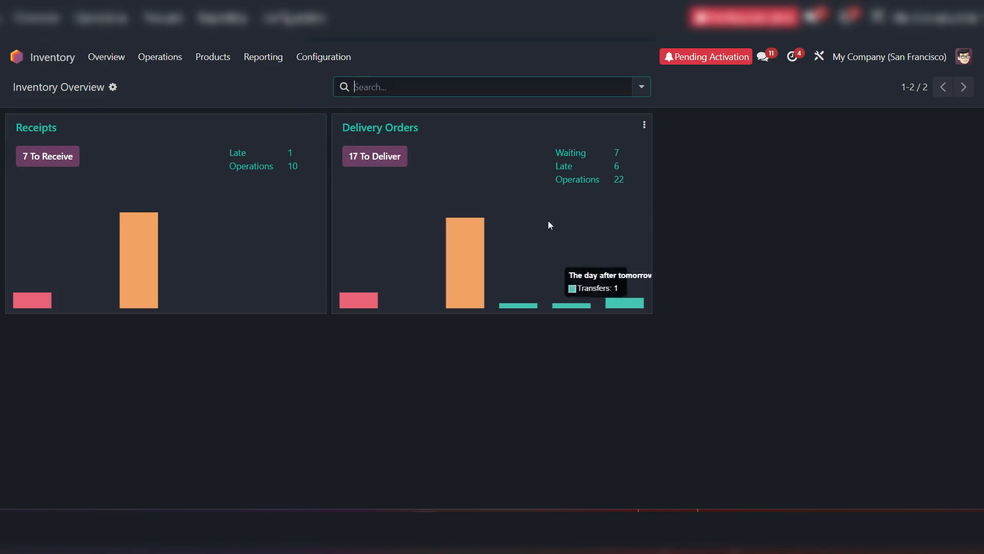
{"action": "left_click", "coordinate": [372, 161]}
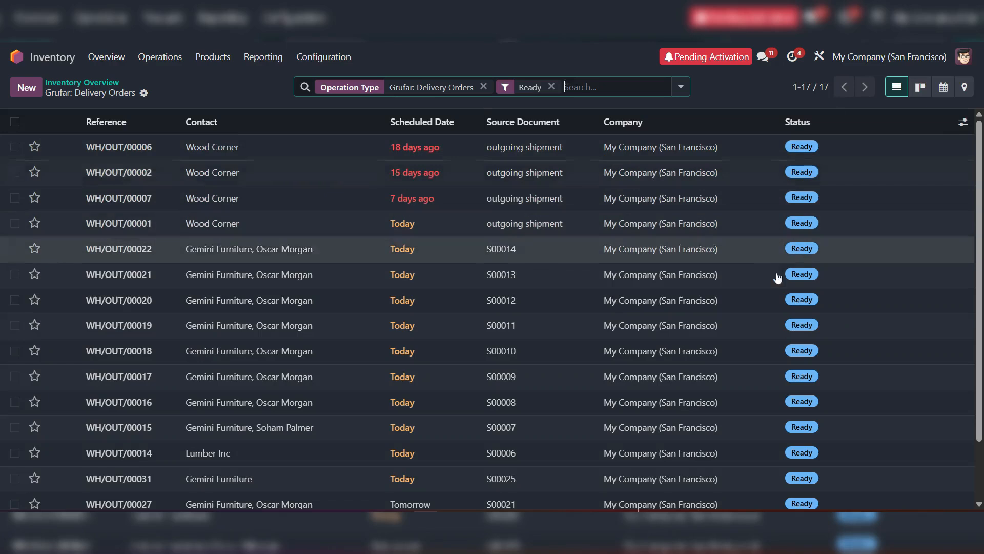
{"action": "scroll", "coordinate": [764, 299], "scroll_direction": "down", "scroll_amount": 1}
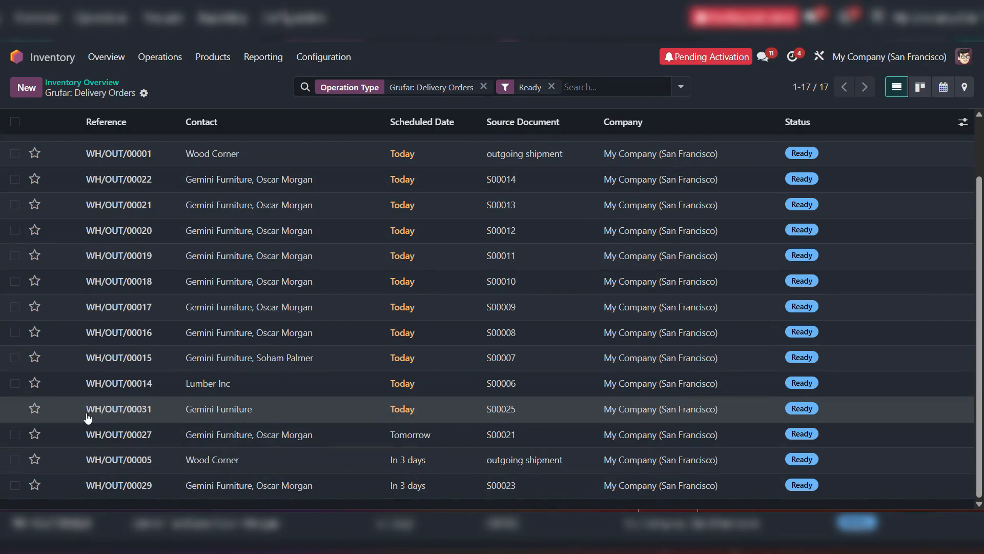
{"action": "left_click", "coordinate": [292, 409]}
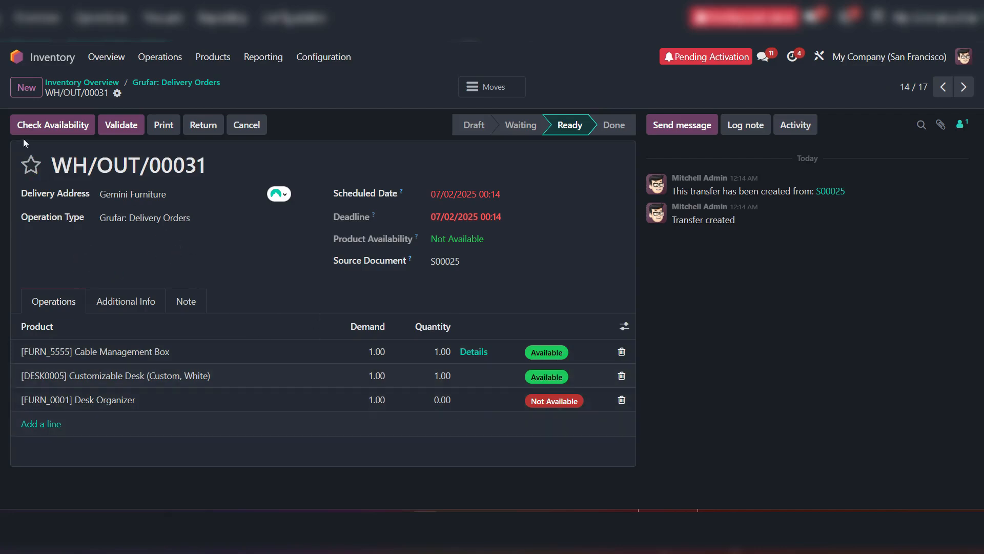
Check product availability and validate the delivery, creating a backorder for the remaining product and disabling SMS confirmation.
{"action": "left_click", "coordinate": [48, 127]}
{"action": "mouse_move", "coordinate": [482, 128]}
{"action": "left_click", "coordinate": [121, 125]}
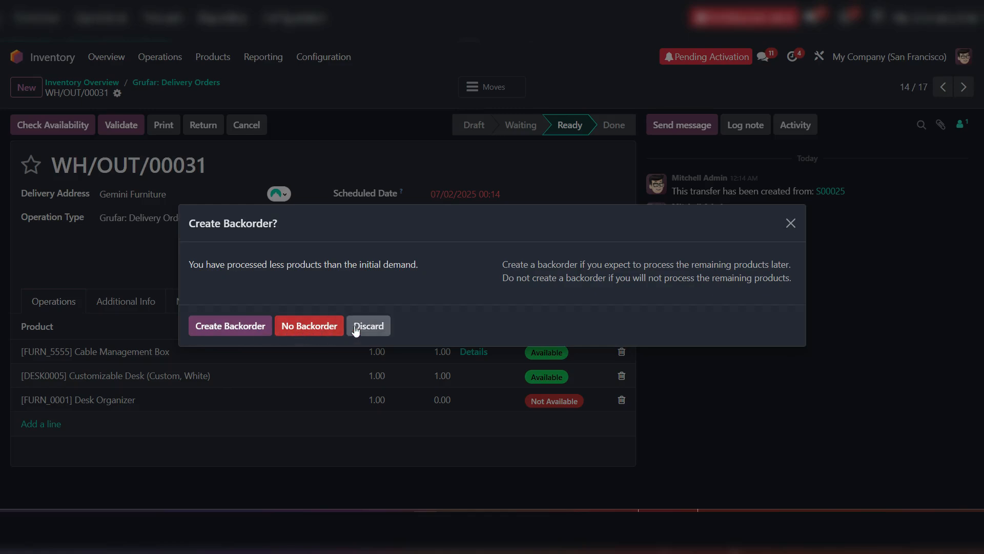
{"action": "left_click", "coordinate": [302, 330]}
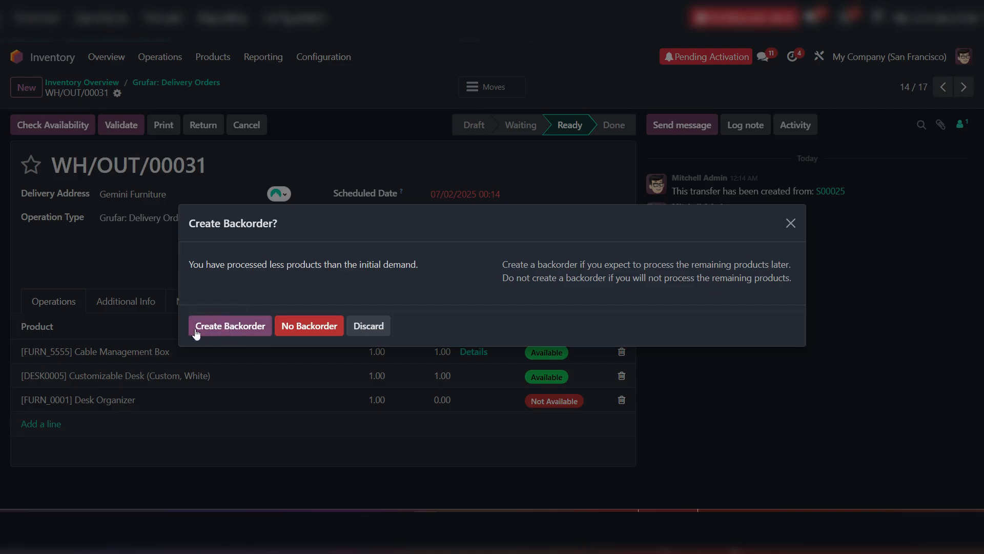
{"action": "left_click", "coordinate": [233, 327]}
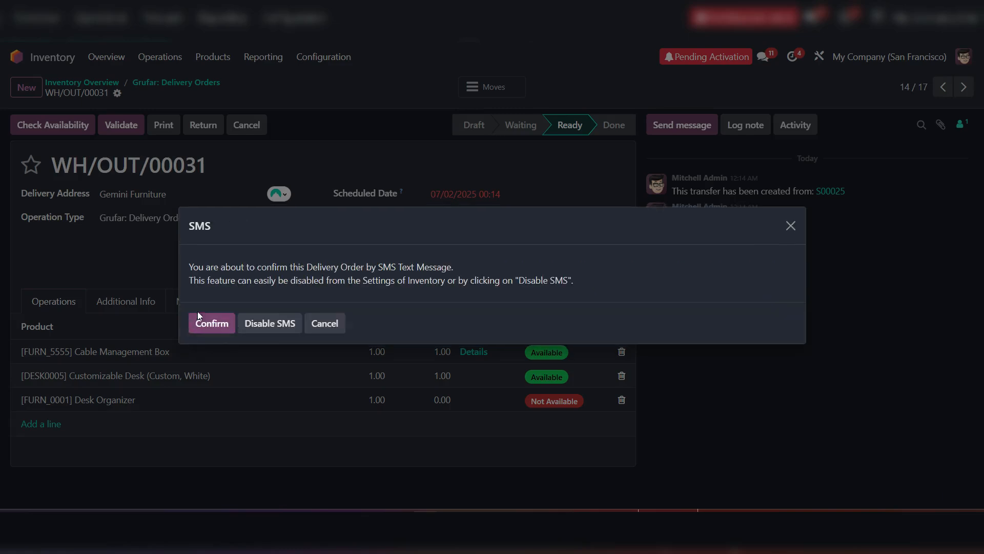
{"action": "left_click", "coordinate": [266, 326]}
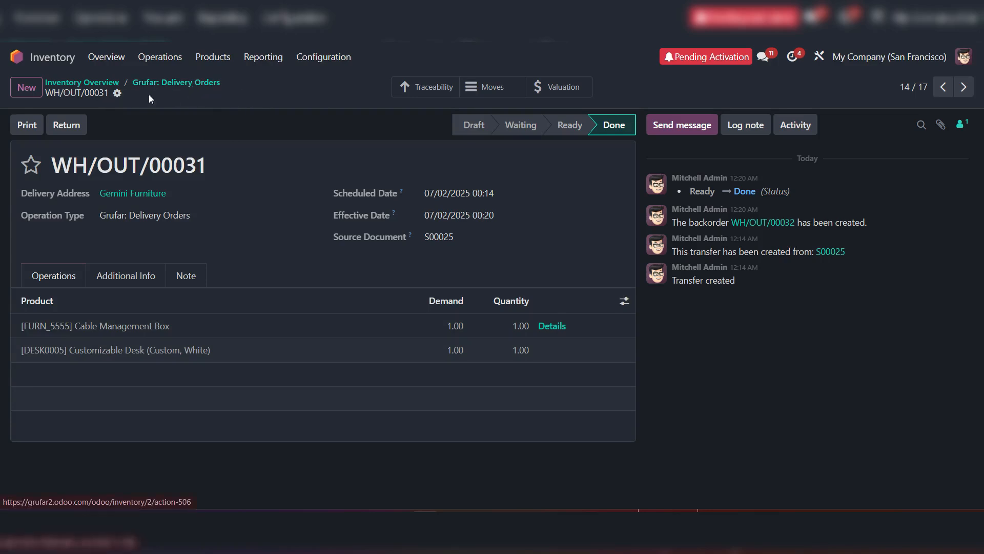
Return to the inventory overview and open the Gemini Furniture backorder among the delivery orders.
{"action": "left_click", "coordinate": [194, 83]}
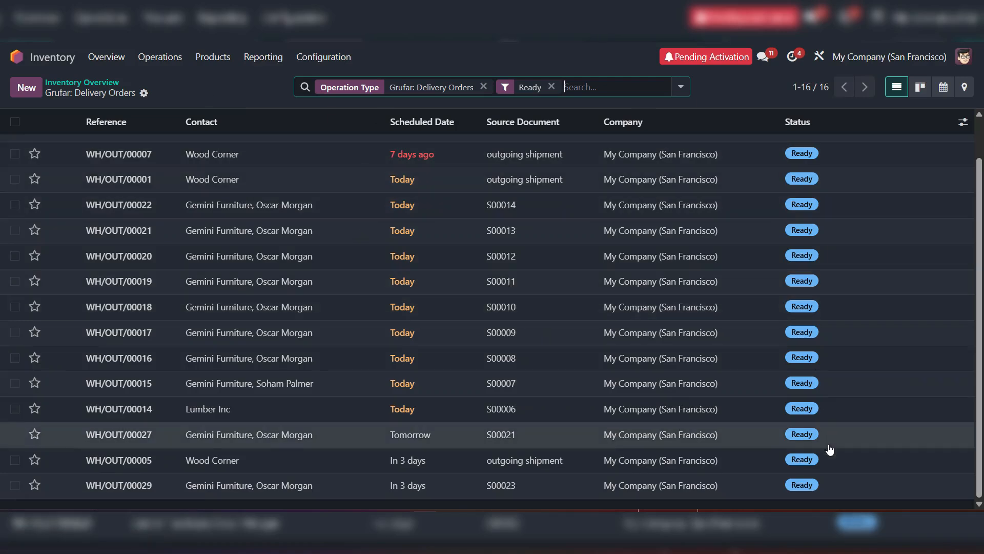
{"action": "scroll", "coordinate": [395, 402], "scroll_direction": "up", "scroll_amount": 1}
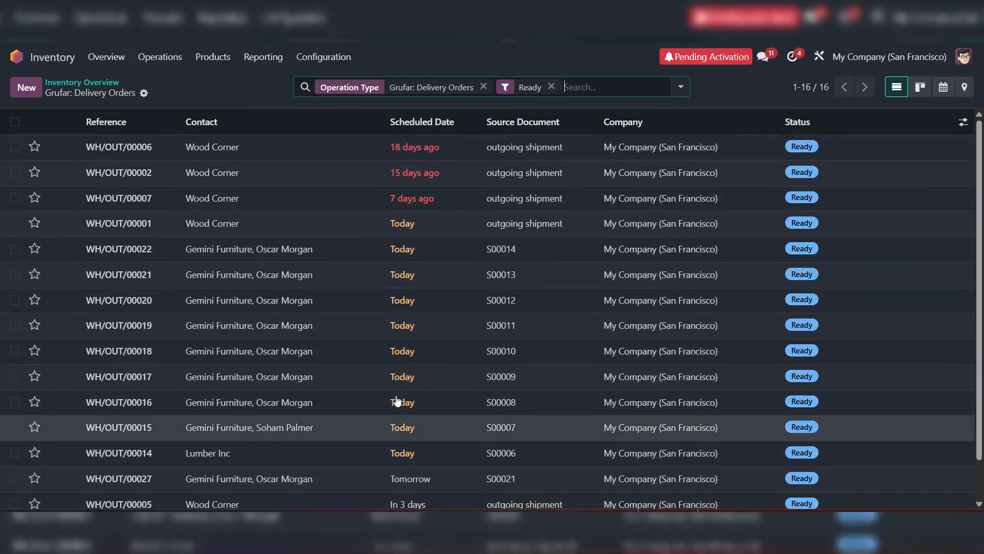
{"action": "left_click", "coordinate": [82, 83]}
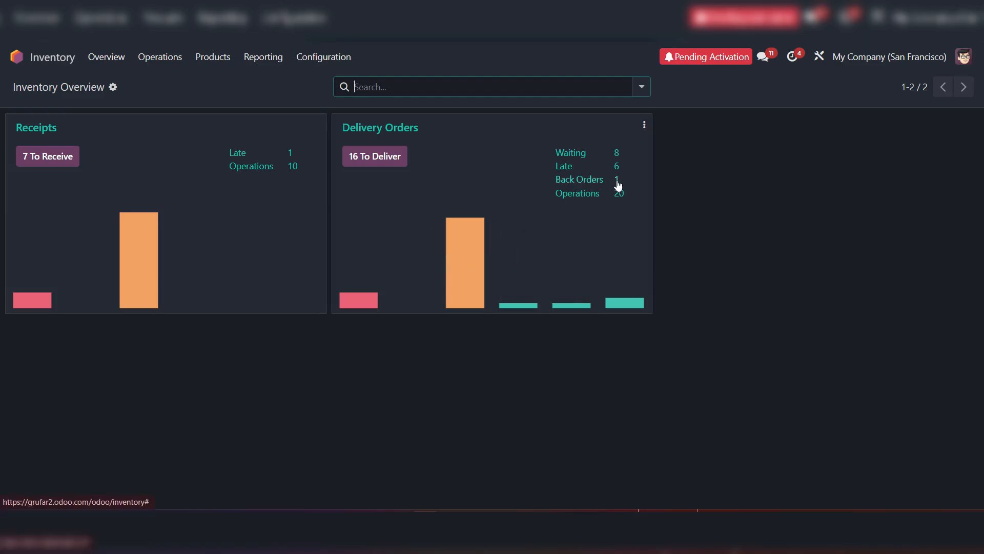
{"action": "left_click", "coordinate": [583, 180]}
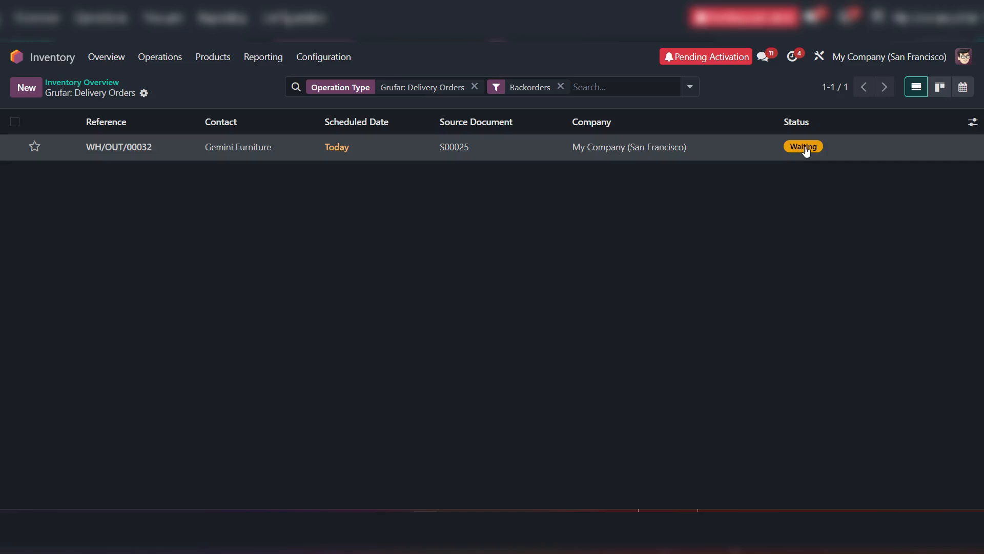
{"action": "left_click", "coordinate": [144, 146]}
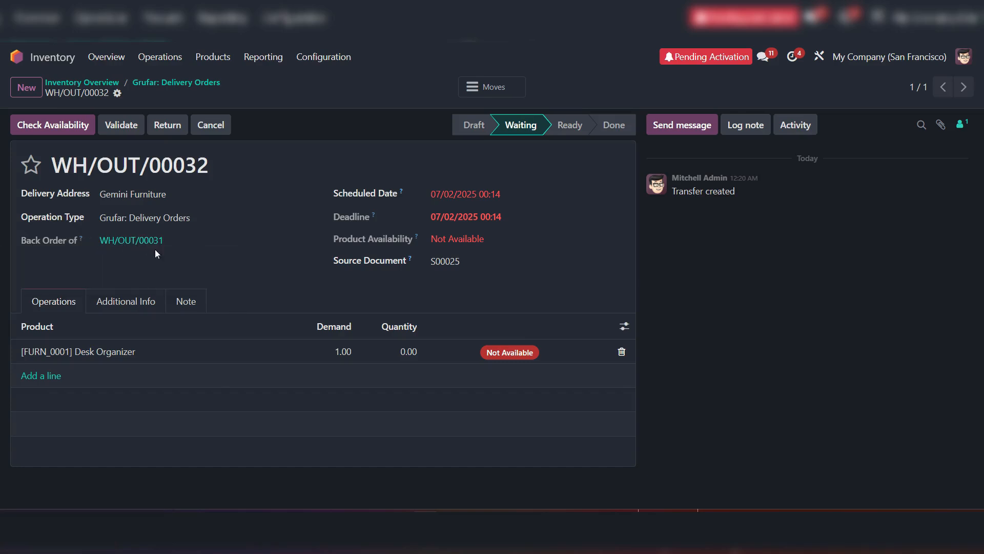
Inspect the original delivery linked to the backorder, and return through the backorder to the backorders list.
{"action": "left_click", "coordinate": [143, 240]}
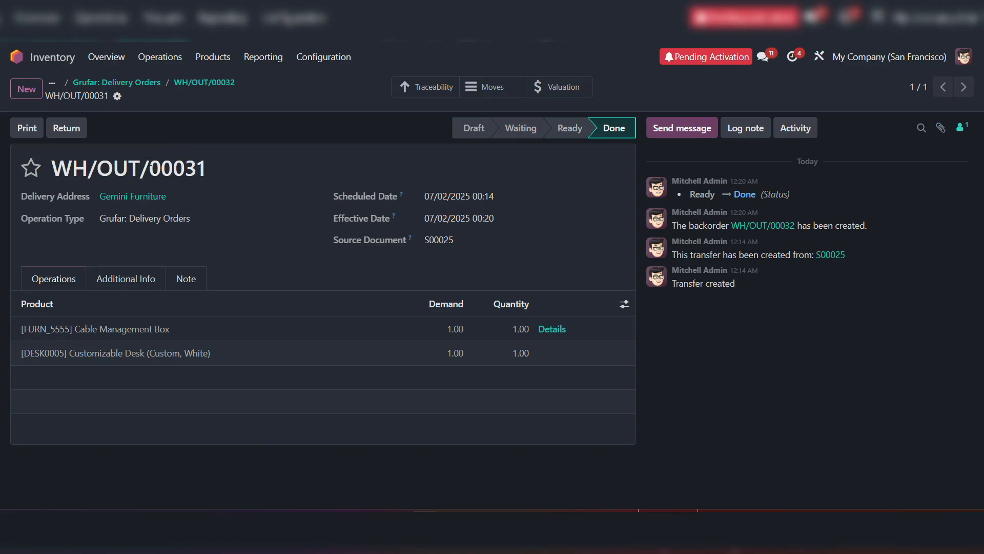
{"action": "triple_click", "coordinate": [191, 168]}
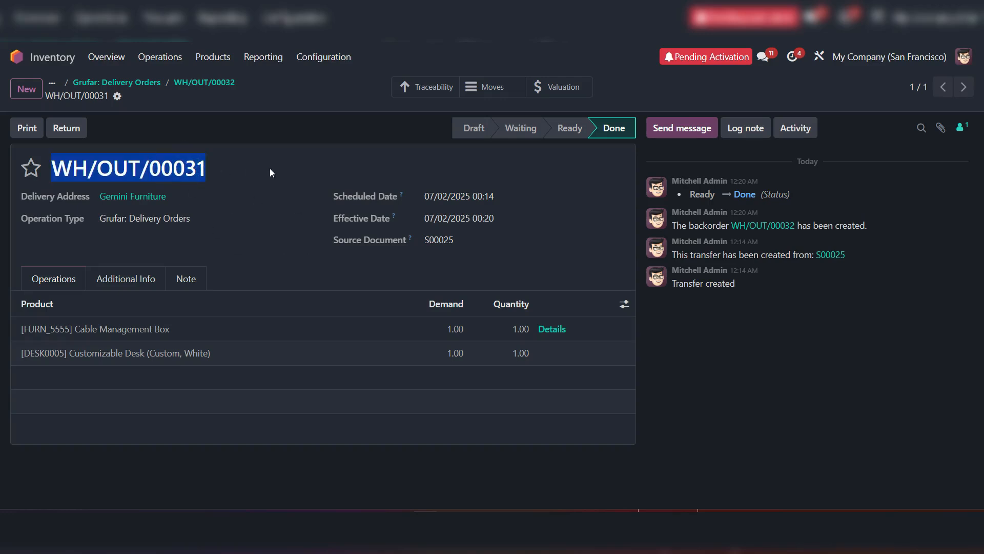
{"action": "left_click", "coordinate": [282, 191]}
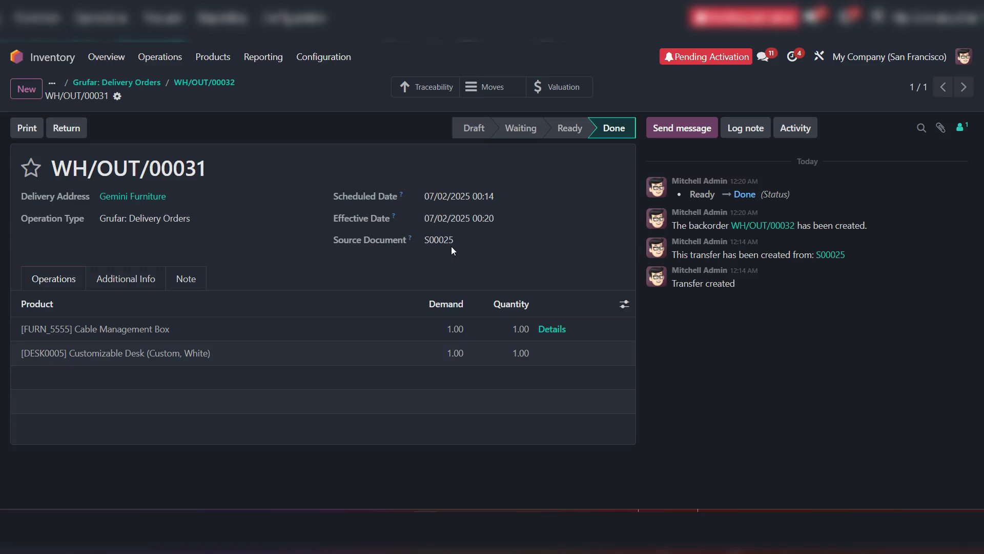
{"action": "left_click", "coordinate": [221, 92]}
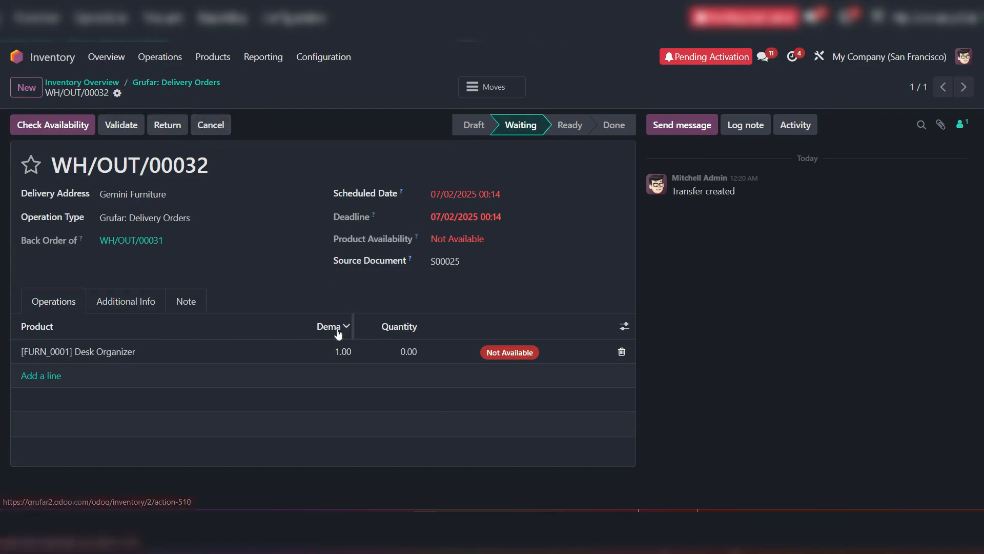
{"action": "left_click", "coordinate": [184, 85]}
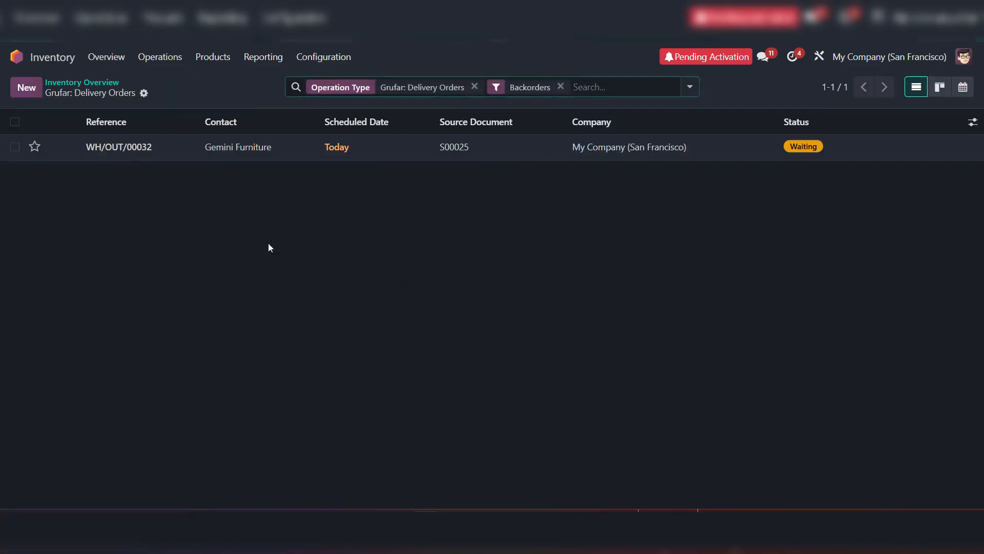
View the Stock report and the Locations report for inventory quantities.
{"action": "left_click", "coordinate": [101, 82]}
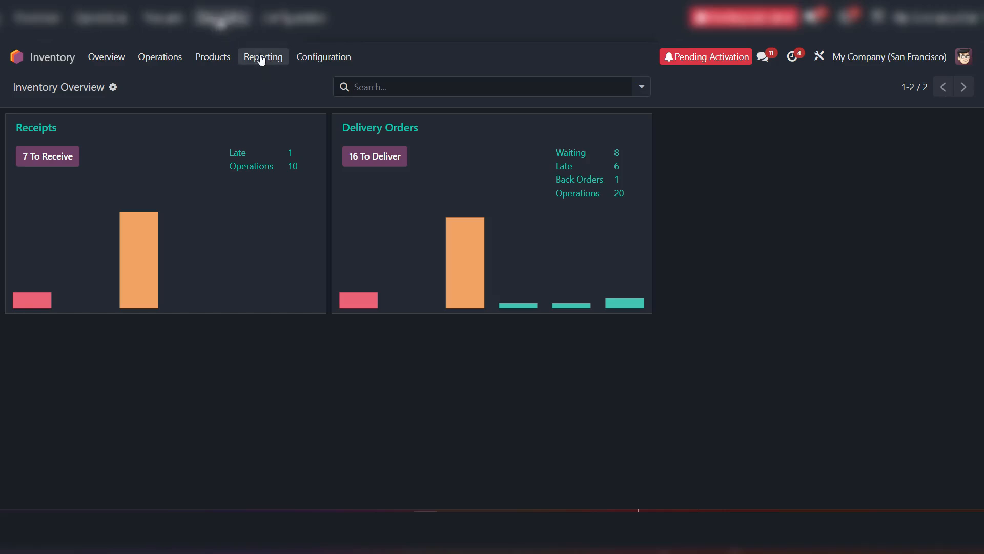
{"action": "left_click", "coordinate": [261, 57]}
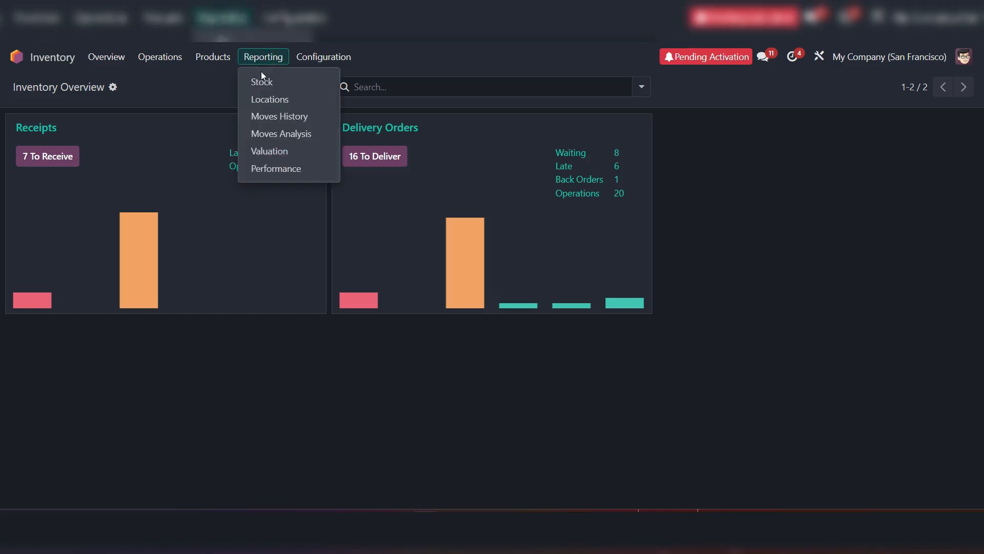
{"action": "left_click", "coordinate": [307, 83]}
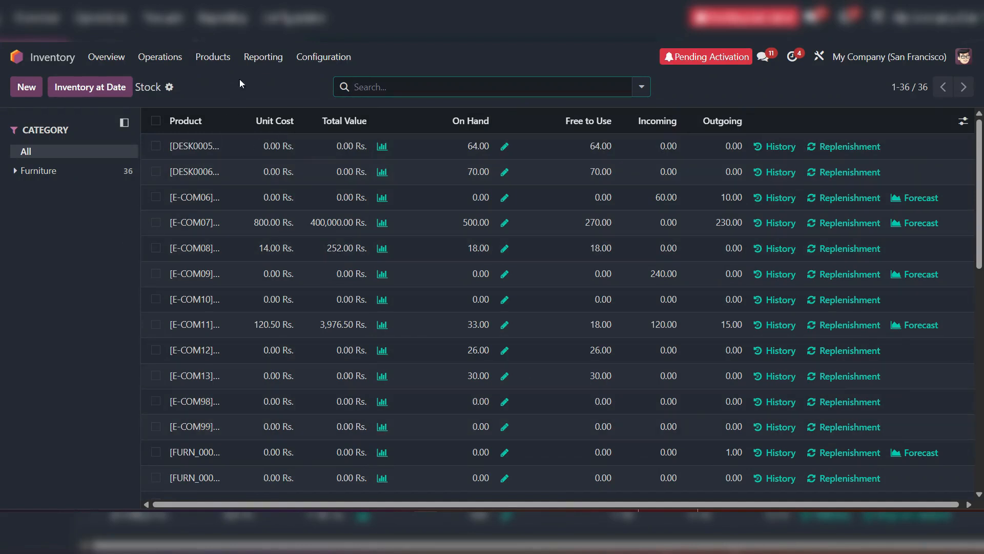
{"action": "left_click", "coordinate": [261, 58]}
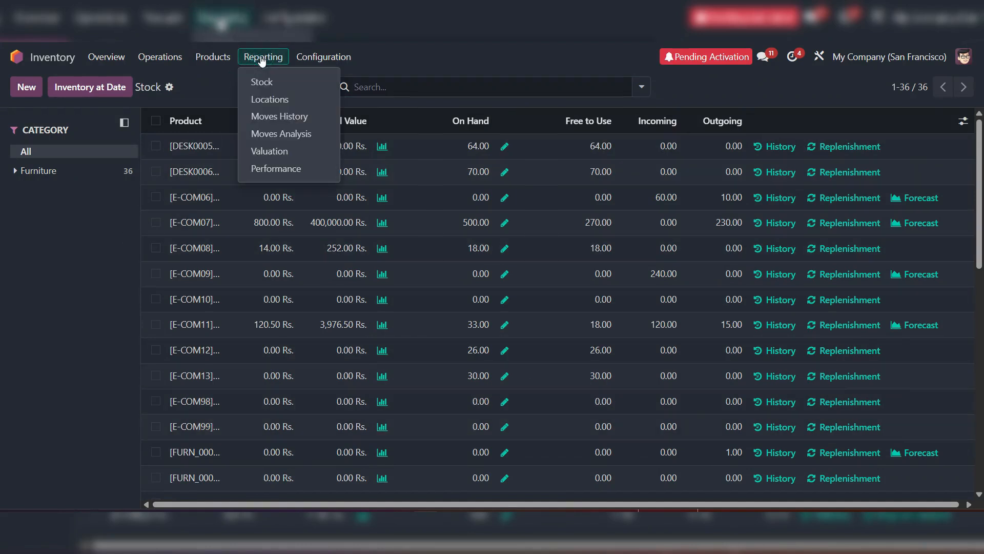
{"action": "left_click", "coordinate": [286, 101]}
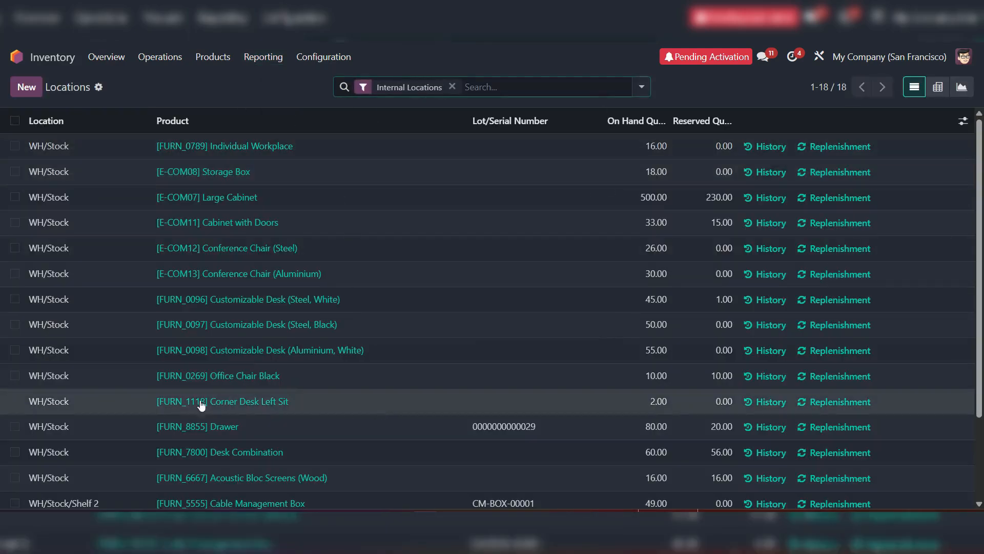
Examine the on-hand and reserved quantities per location in the Locations report, and open the Moves History report.
{"action": "scroll", "coordinate": [116, 305], "scroll_direction": "down", "scroll_amount": 3}
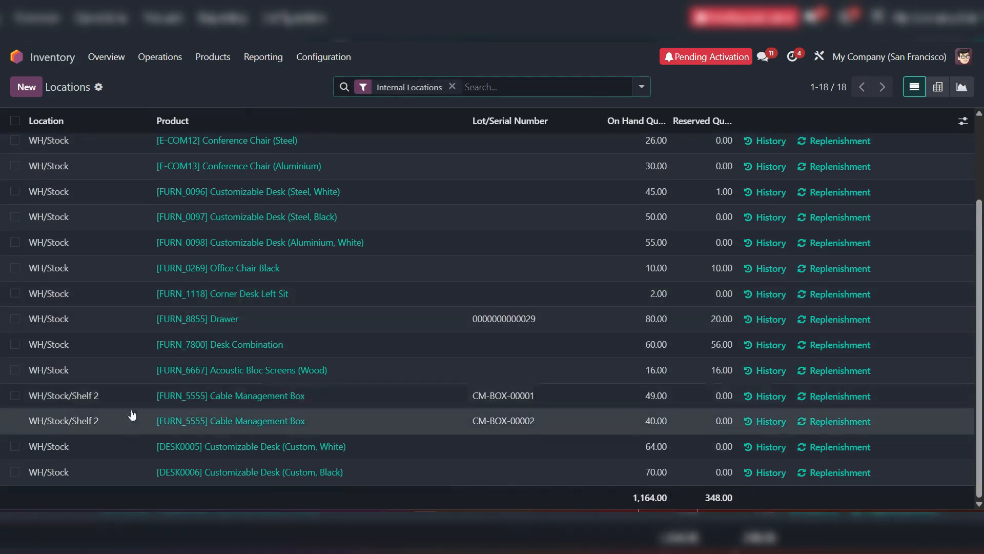
{"action": "scroll", "coordinate": [149, 325], "scroll_direction": "up", "scroll_amount": 3}
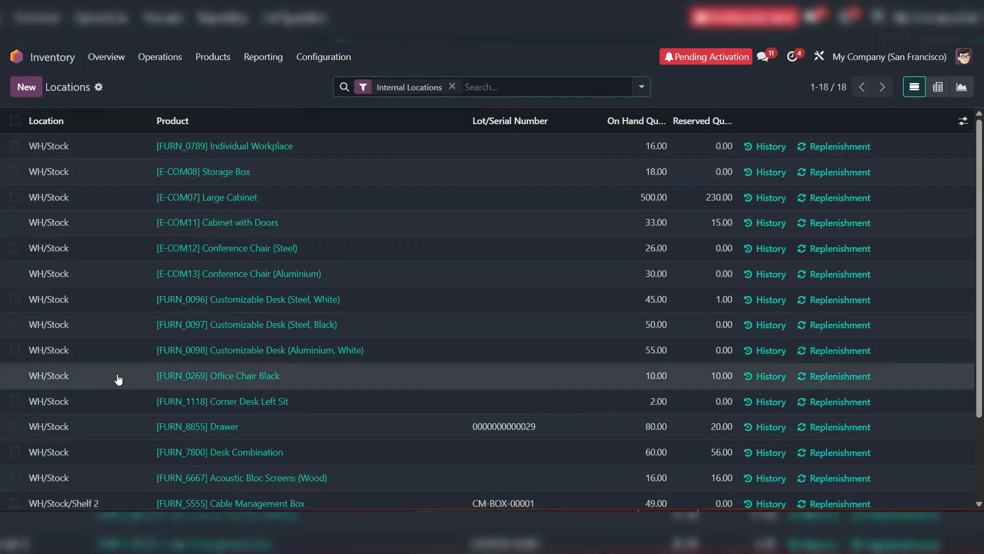
{"action": "scroll", "coordinate": [117, 375], "scroll_direction": "down", "scroll_amount": 3}
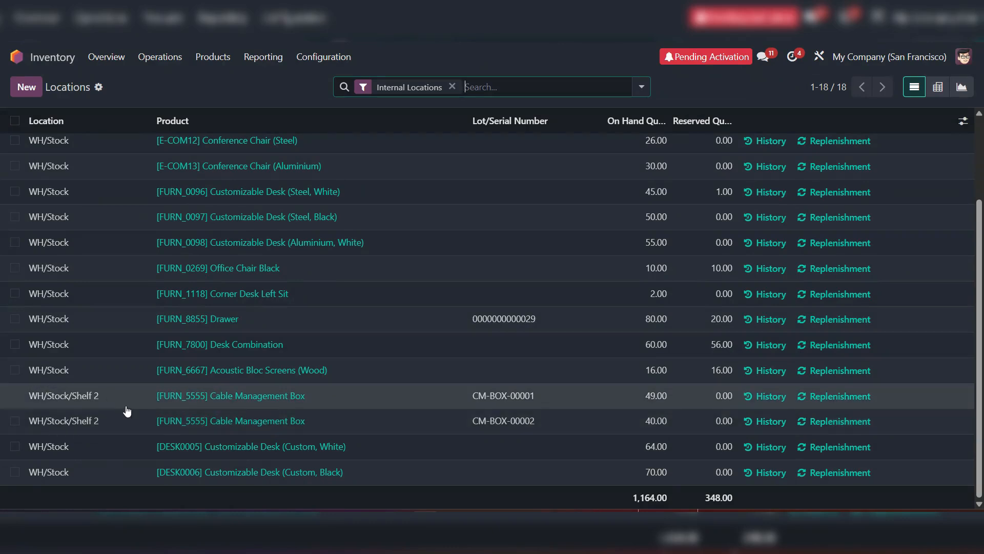
{"action": "scroll", "coordinate": [126, 409], "scroll_direction": "up", "scroll_amount": 1}
{"action": "scroll", "coordinate": [127, 409], "scroll_direction": "down", "scroll_amount": 1}
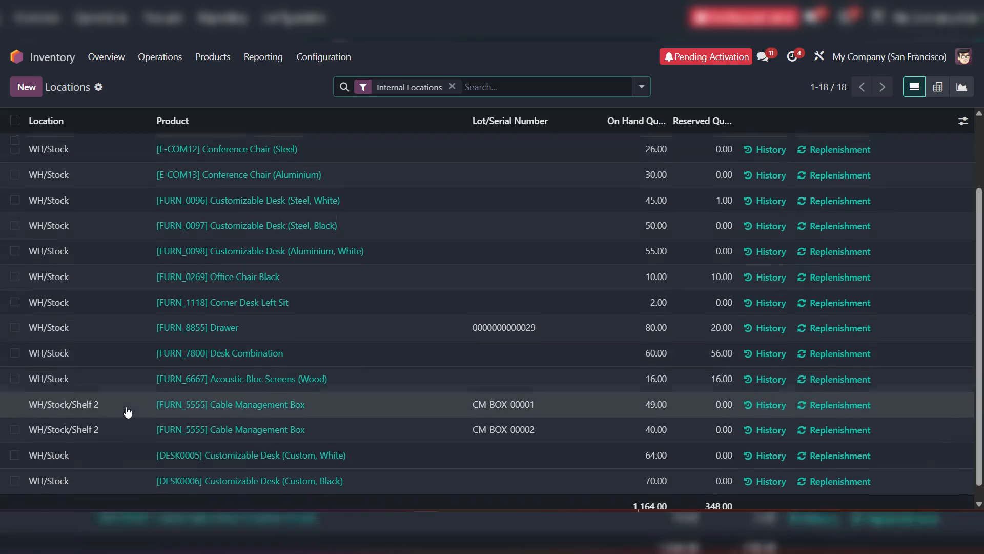
{"action": "scroll", "coordinate": [126, 406], "scroll_direction": "up", "scroll_amount": 2}
{"action": "scroll", "coordinate": [112, 343], "scroll_direction": "down", "scroll_amount": 2}
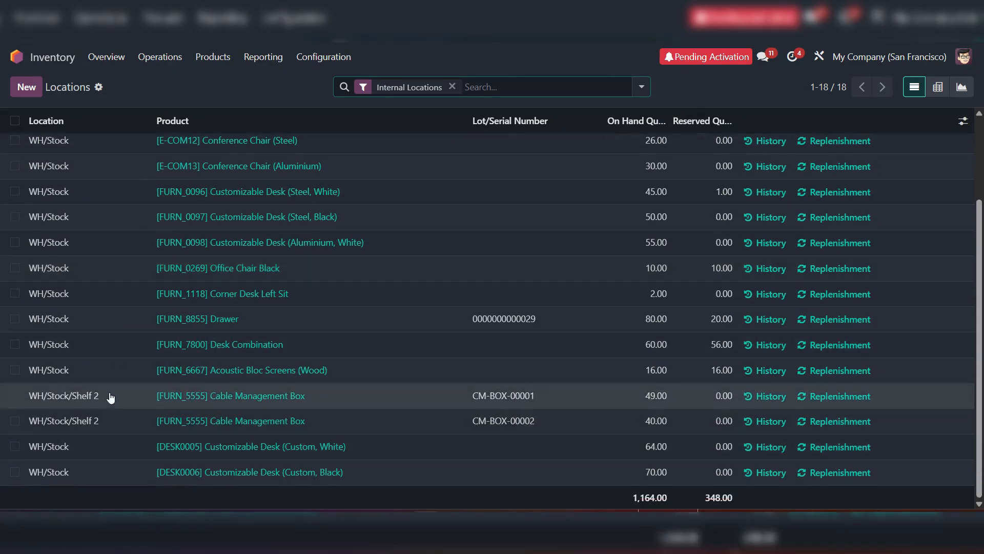
{"action": "scroll", "coordinate": [372, 307], "scroll_direction": "up", "scroll_amount": 2}
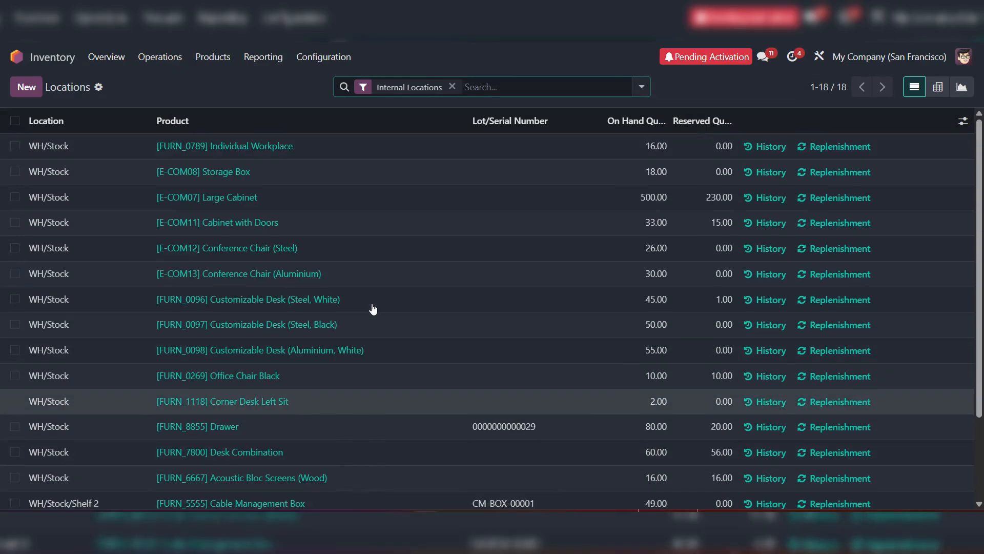
{"action": "left_click", "coordinate": [262, 58]}
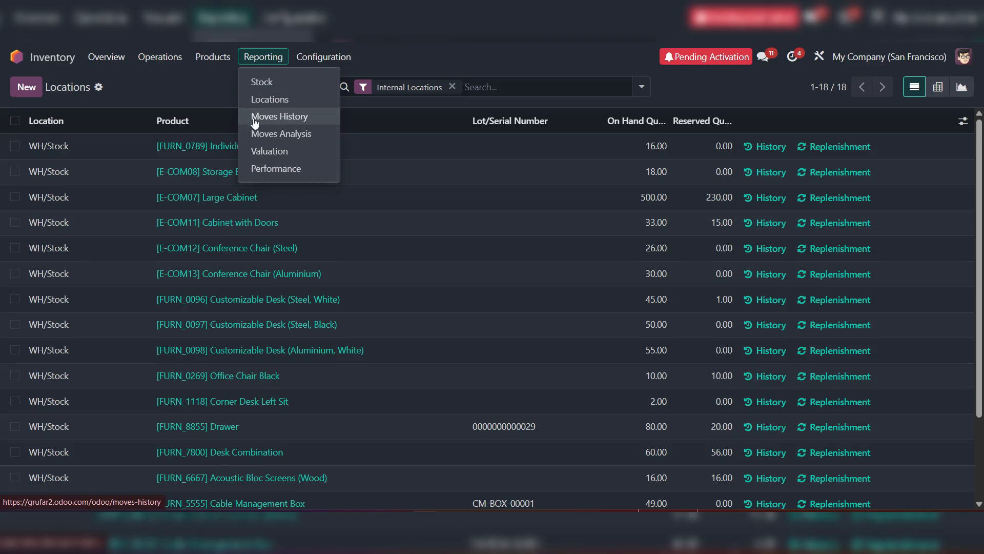
{"action": "left_click", "coordinate": [290, 117]}
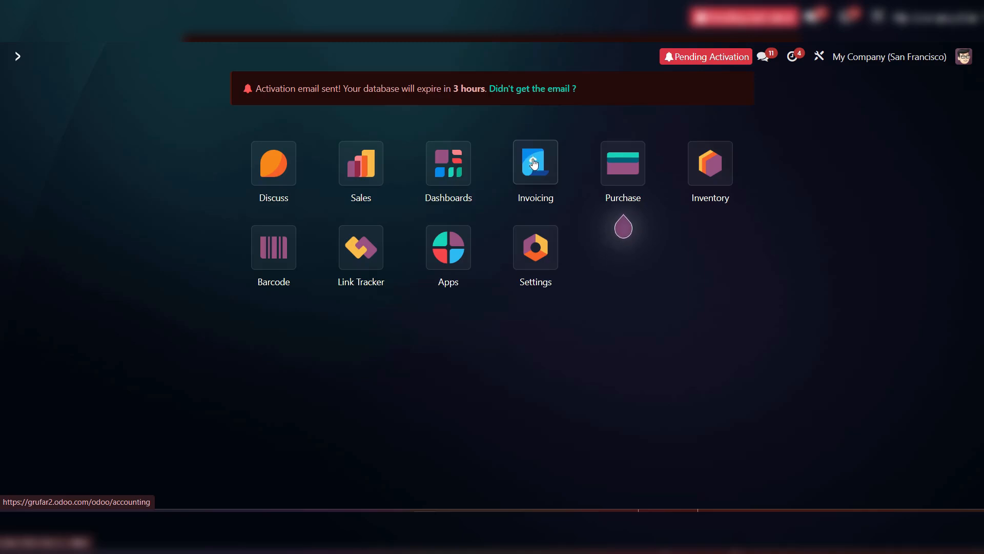
Switch to the Invoicing app and view the list of customer invoices.
{"action": "left_click", "coordinate": [533, 159]}
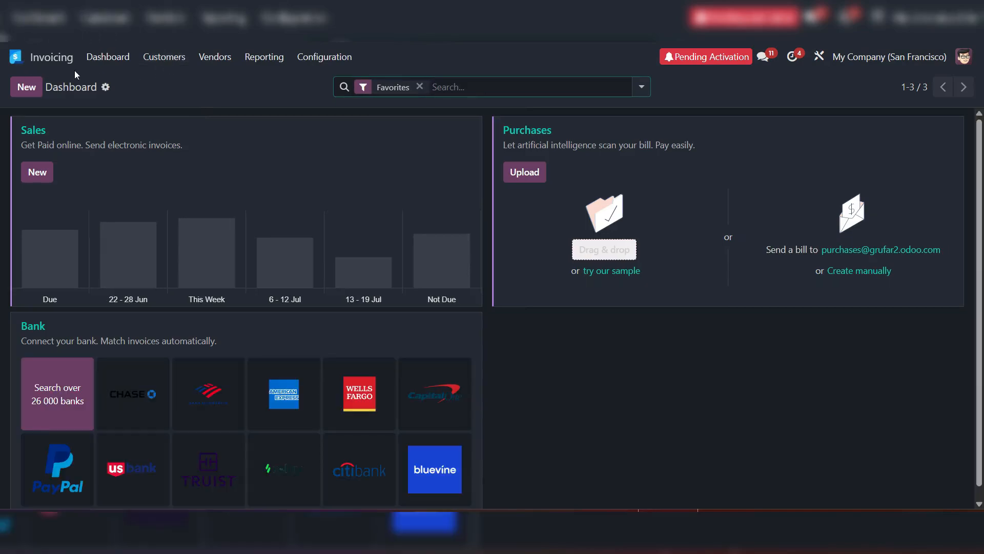
{"action": "left_click", "coordinate": [164, 58]}
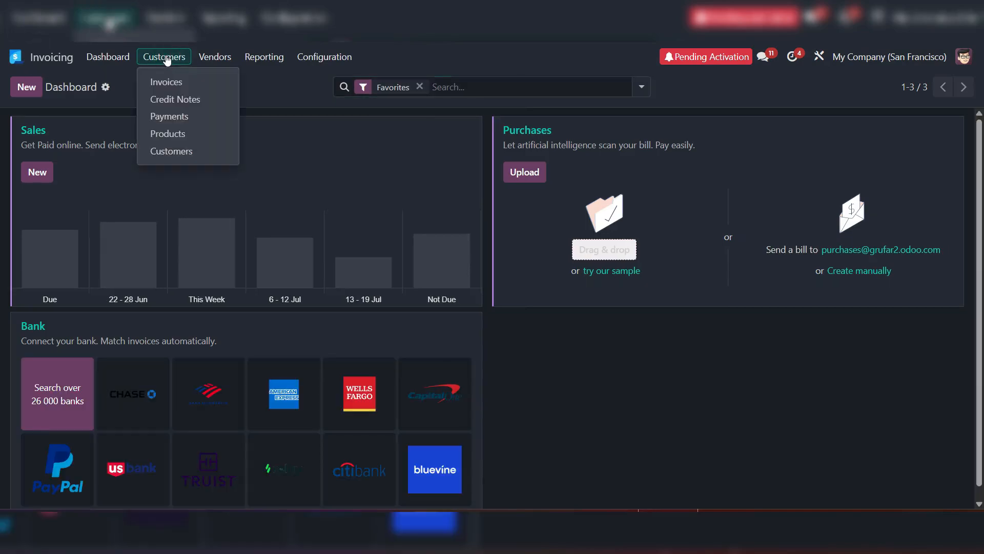
{"action": "left_click", "coordinate": [190, 83]}
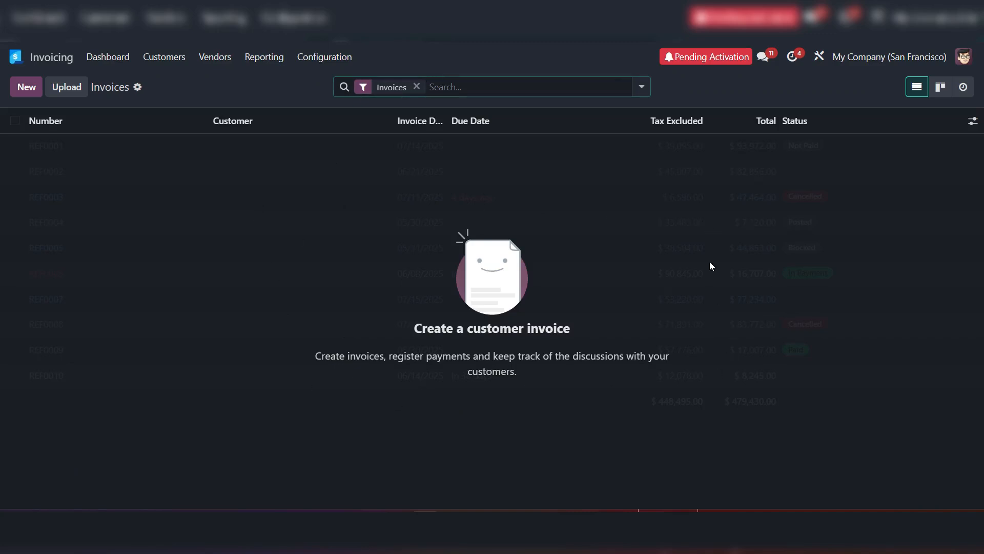
Switch to the Sales app, open the newest Gemini Furniture sales order and start creating its invoice.
{"action": "left_click", "coordinate": [16, 57]}
{"action": "left_click", "coordinate": [352, 155]}
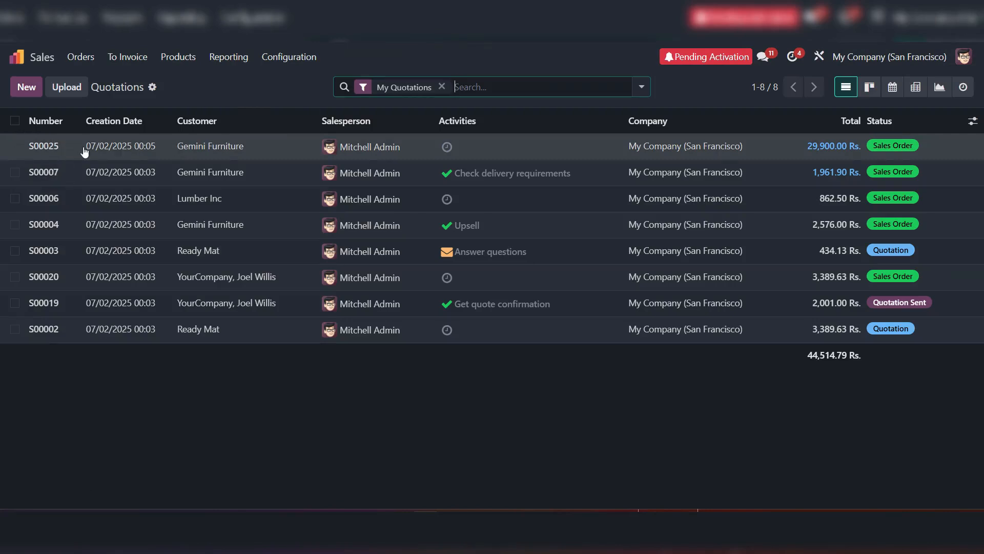
{"action": "left_click", "coordinate": [263, 147]}
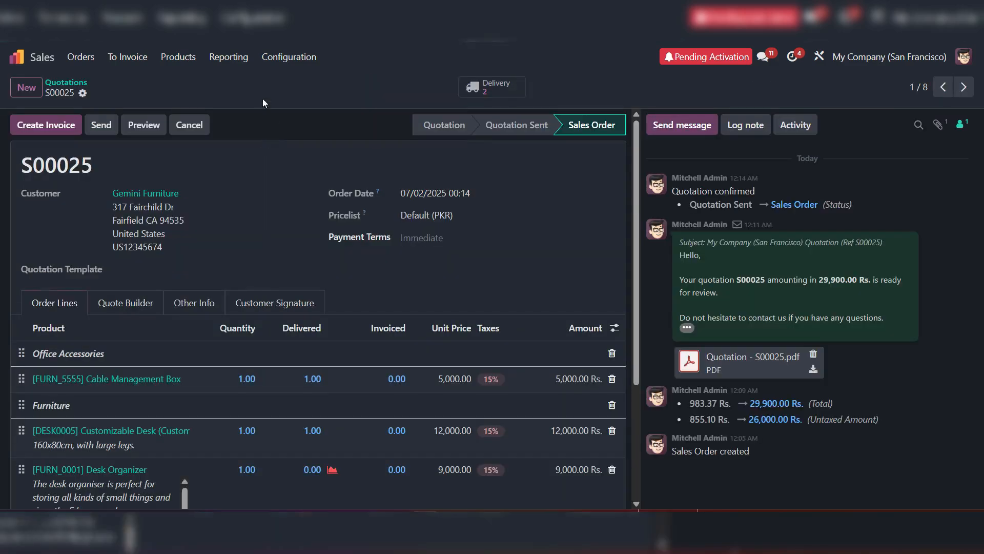
{"action": "left_click", "coordinate": [41, 126]}
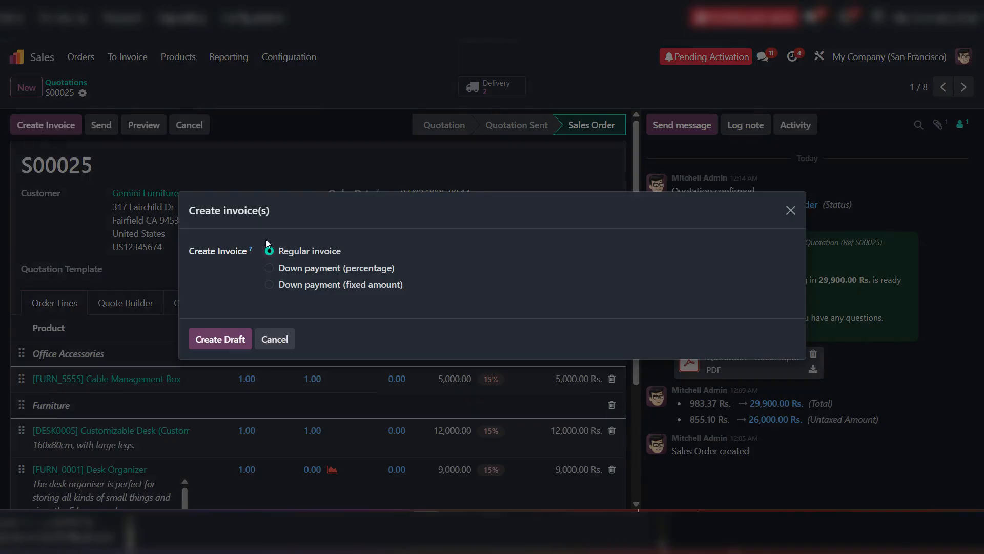
Try the percentage down payment option with a value of 25%.
{"action": "left_click", "coordinate": [313, 269]}
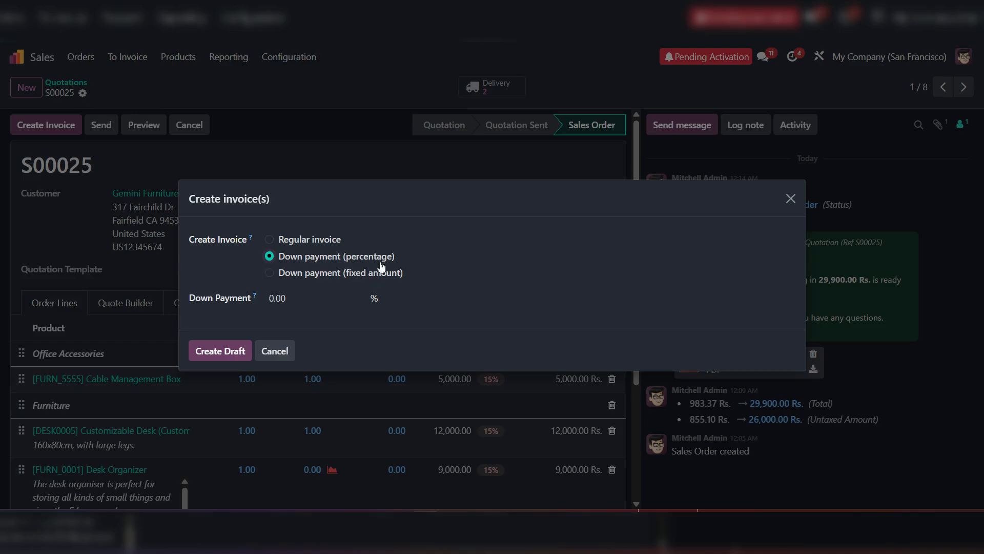
{"action": "left_click", "coordinate": [314, 297]}
{"action": "type", "text": "25"}
{"action": "left_click", "coordinate": [370, 196]}
Try the fixed amount down payment option with a value of 100 Rs.
{"action": "left_click", "coordinate": [319, 277]}
{"action": "left_click", "coordinate": [301, 298]}
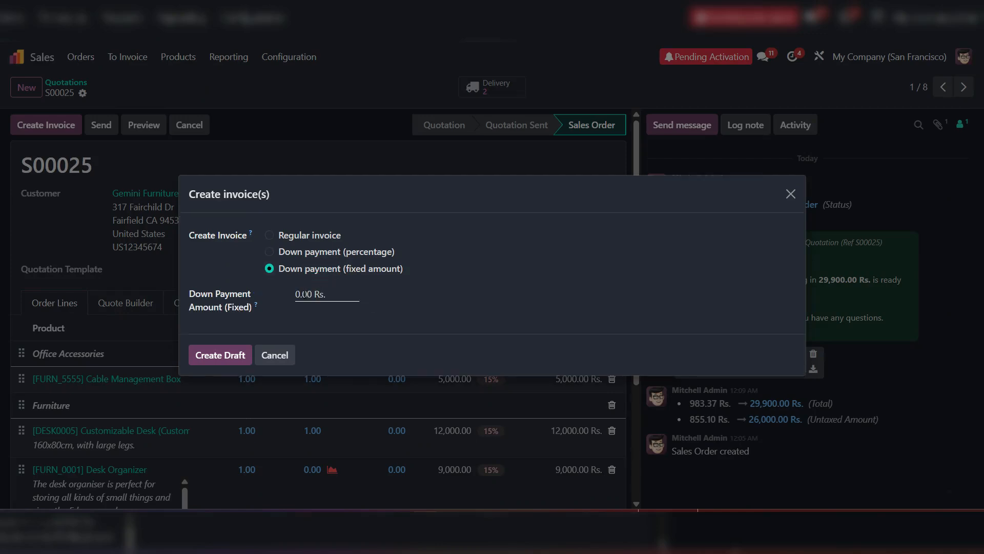
{"action": "left_click", "coordinate": [304, 294]}
{"action": "type", "text": "100"}
{"action": "left_click", "coordinate": [454, 294]}
Create a draft regular invoice from the sales order and look over its invoice lines.
{"action": "left_click", "coordinate": [293, 237]}
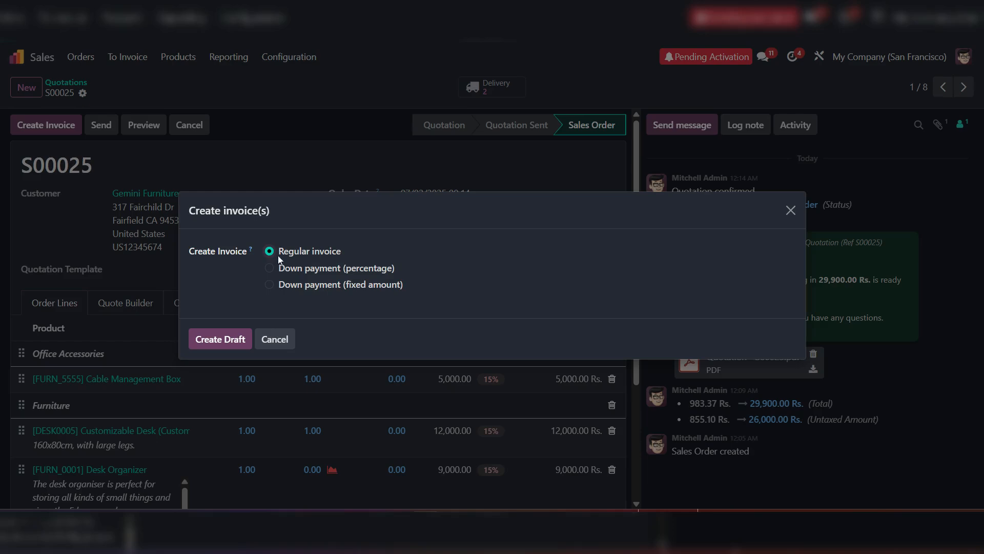
{"action": "left_click", "coordinate": [221, 341]}
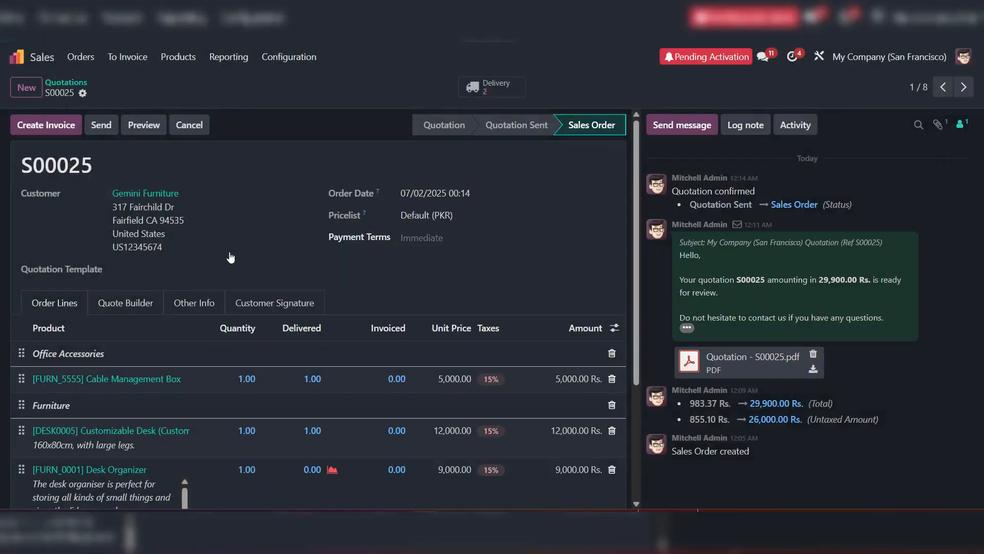
{"action": "scroll", "coordinate": [273, 245], "scroll_direction": "down", "scroll_amount": 1}
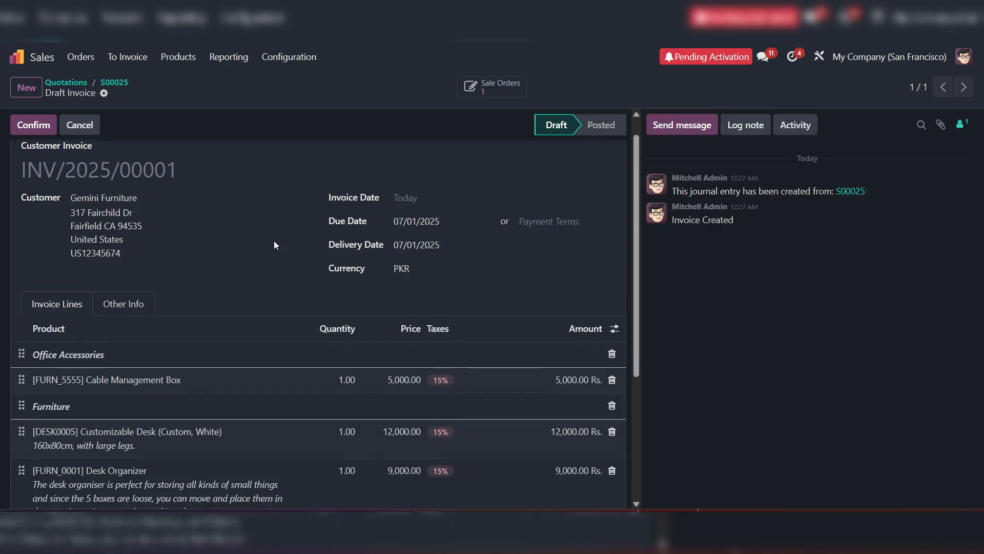
{"action": "scroll", "coordinate": [273, 245], "scroll_direction": "down", "scroll_amount": 1}
{"action": "scroll", "coordinate": [274, 245], "scroll_direction": "up", "scroll_amount": 2}
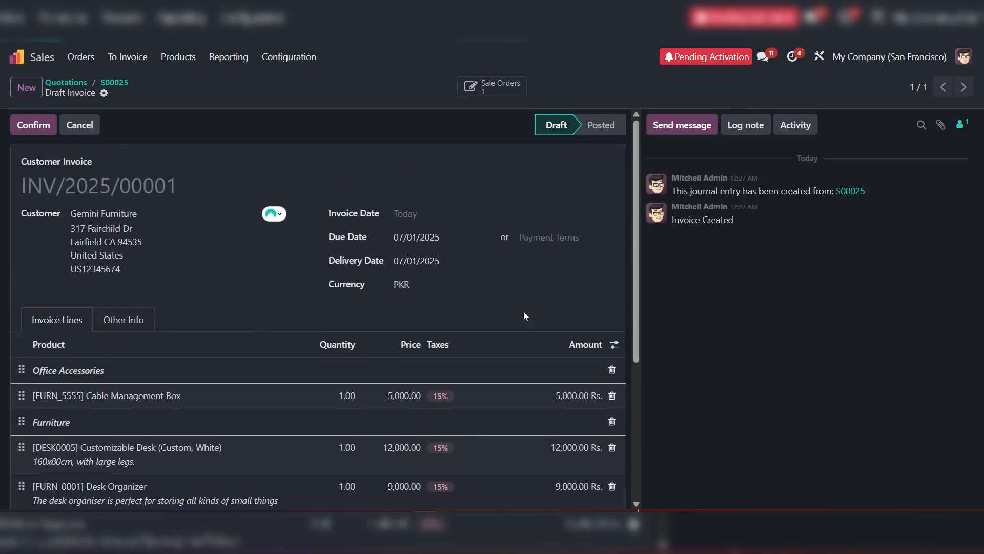
Switch to the Invoicing app and open the Gemini Furniture draft from the customer invoices.
{"action": "left_click", "coordinate": [183, 91]}
{"action": "left_click", "coordinate": [17, 59]}
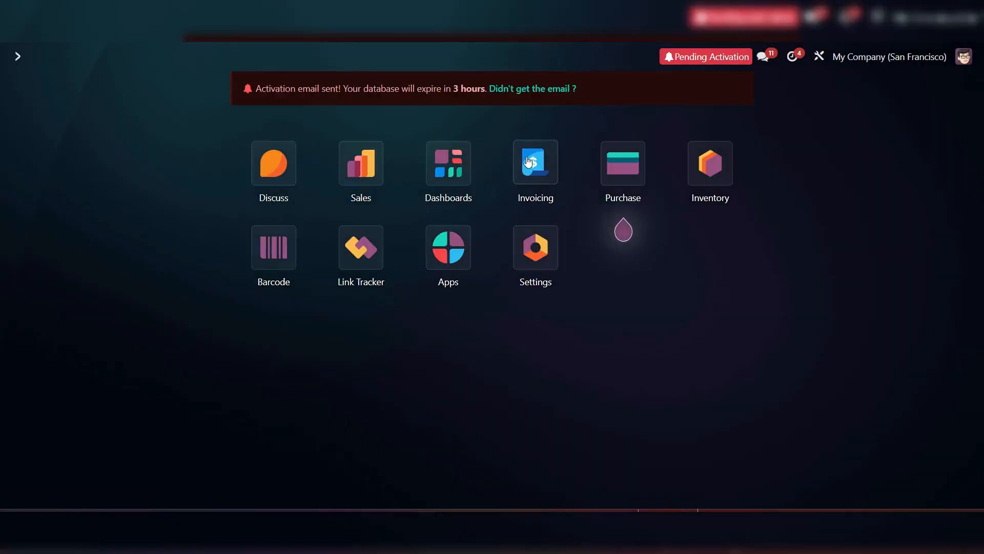
{"action": "left_click", "coordinate": [528, 162]}
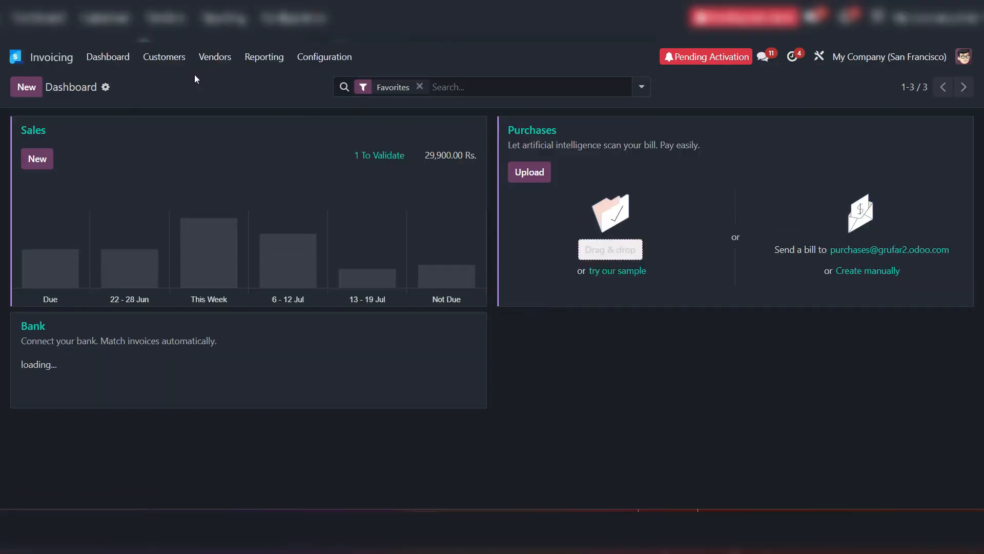
{"action": "left_click", "coordinate": [174, 58]}
{"action": "left_click", "coordinate": [177, 81]}
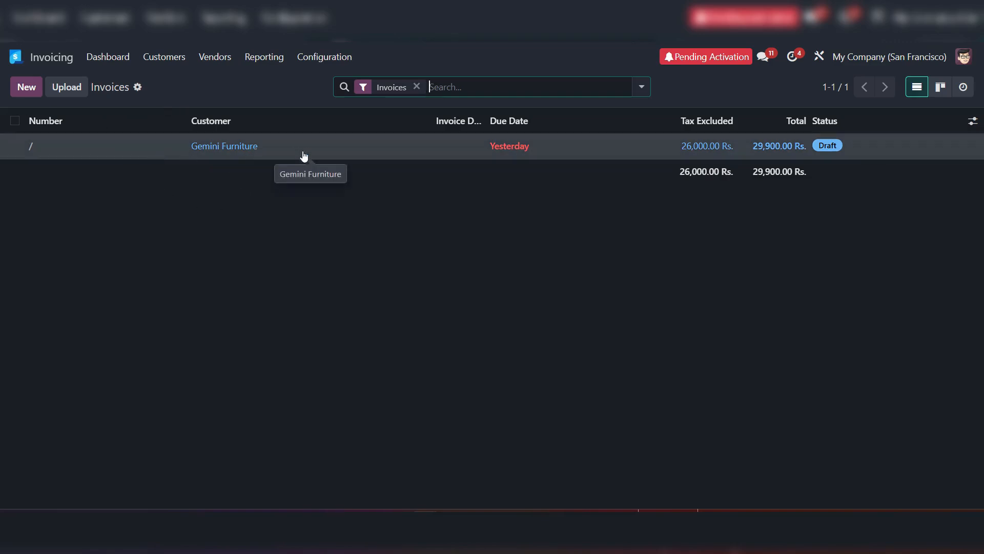
{"action": "left_click", "coordinate": [266, 147]}
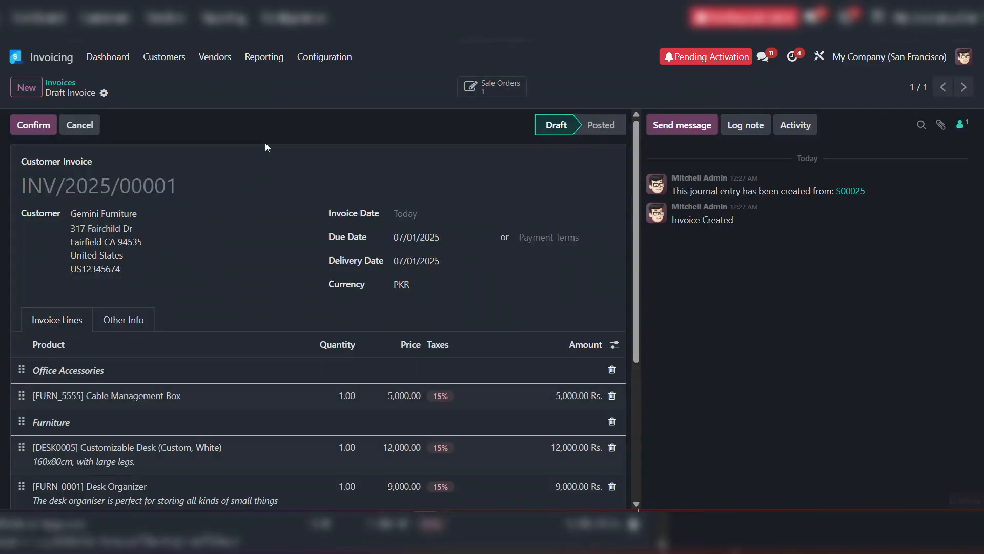
Review the draft invoice's lines and totals, confirm it, and check its linked sales order before returning to the invoice.
{"action": "scroll", "coordinate": [503, 220], "scroll_direction": "down", "scroll_amount": 5}
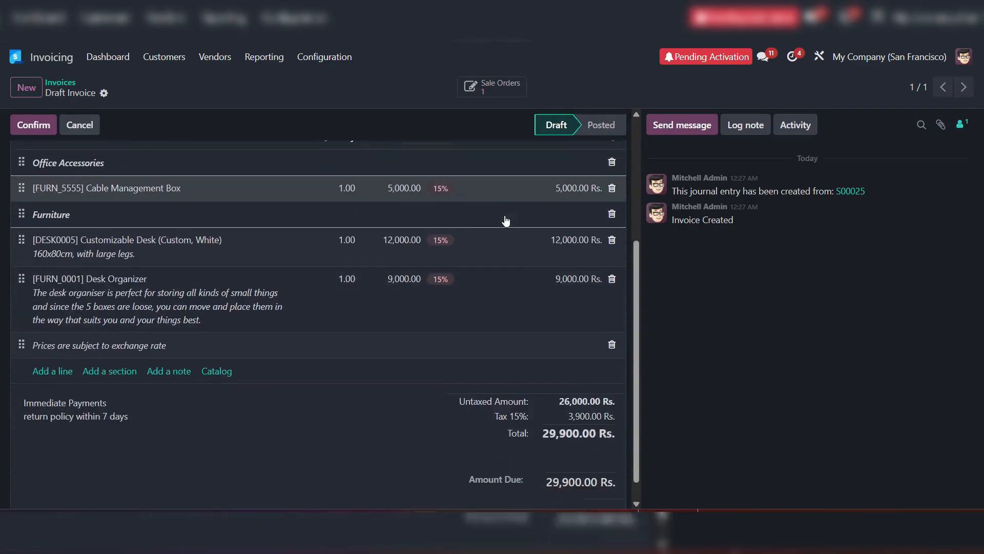
{"action": "scroll", "coordinate": [504, 220], "scroll_direction": "up", "scroll_amount": 5}
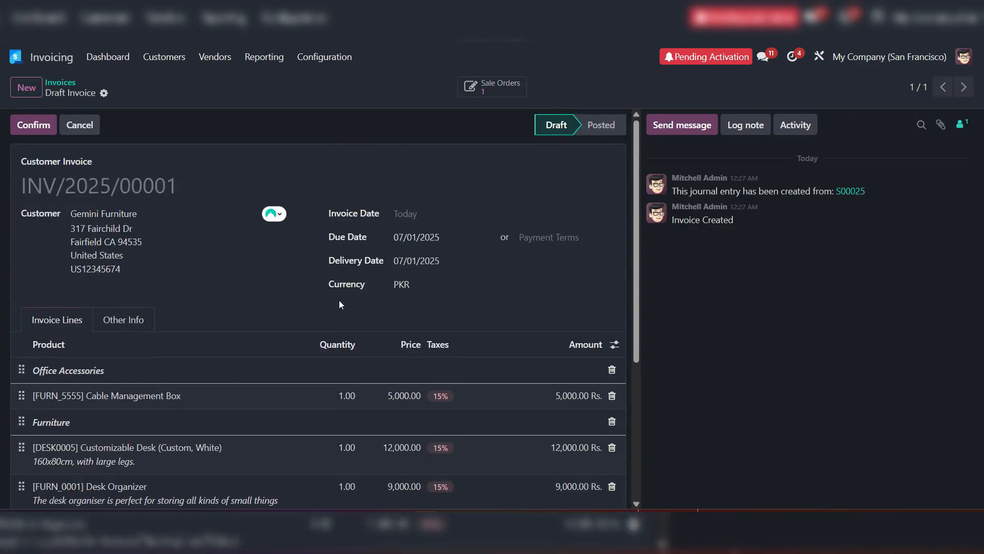
{"action": "scroll", "coordinate": [340, 302], "scroll_direction": "down", "scroll_amount": 1}
{"action": "scroll", "coordinate": [339, 302], "scroll_direction": "down", "scroll_amount": 2}
{"action": "scroll", "coordinate": [341, 303], "scroll_direction": "up", "scroll_amount": 3}
{"action": "left_click", "coordinate": [27, 124]}
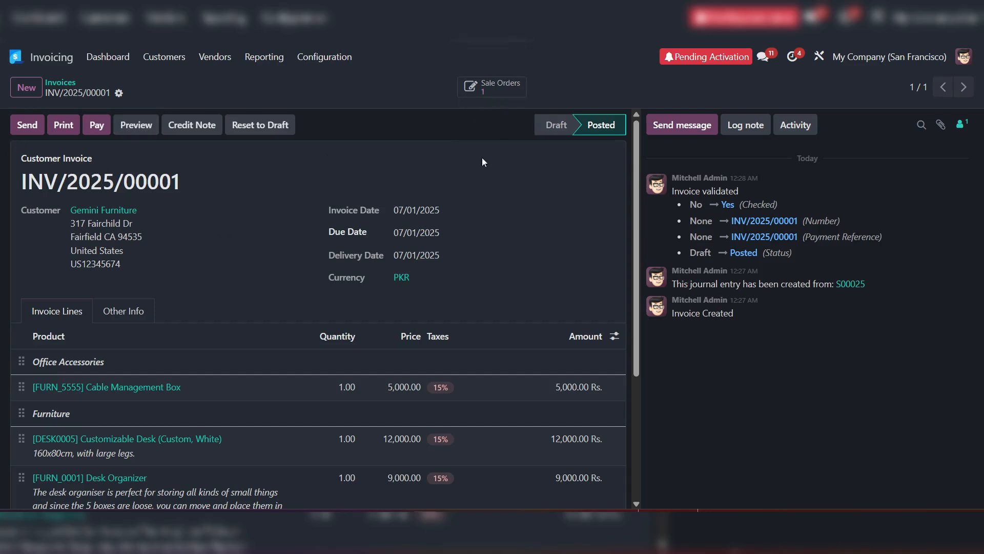
{"action": "left_click", "coordinate": [507, 88]}
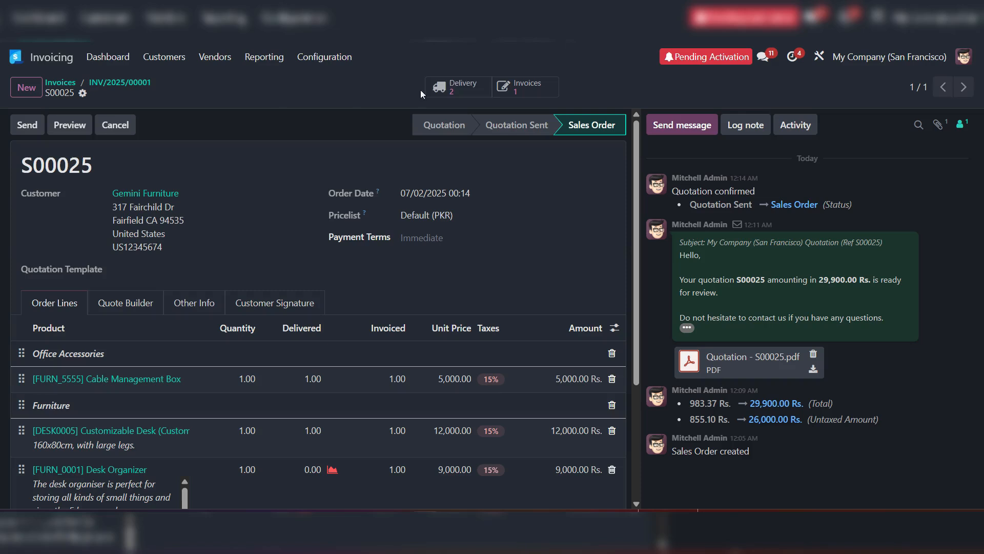
{"action": "left_click", "coordinate": [129, 85]}
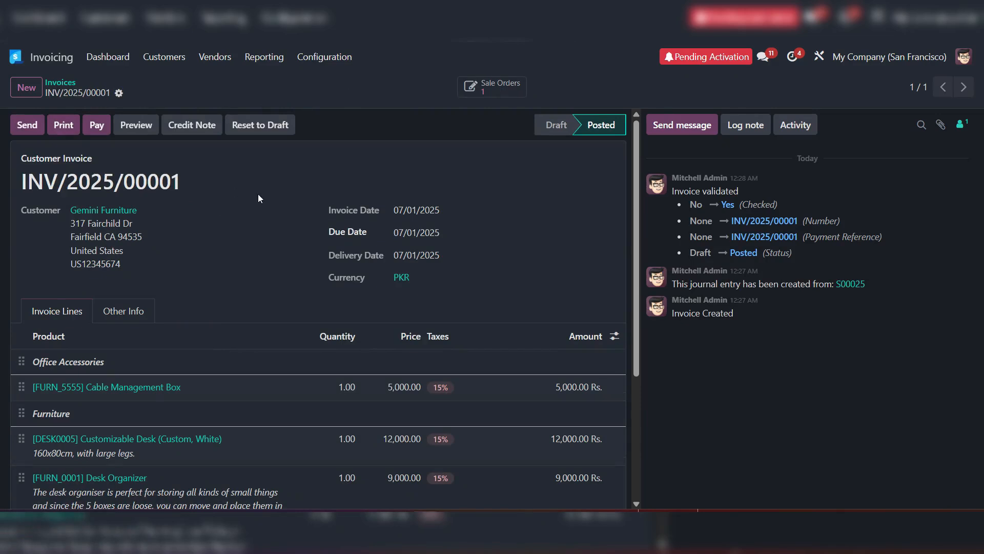
Send the confirmed invoice to Gemini Furniture by email with the default message and the attached PDF.
{"action": "left_click", "coordinate": [26, 126]}
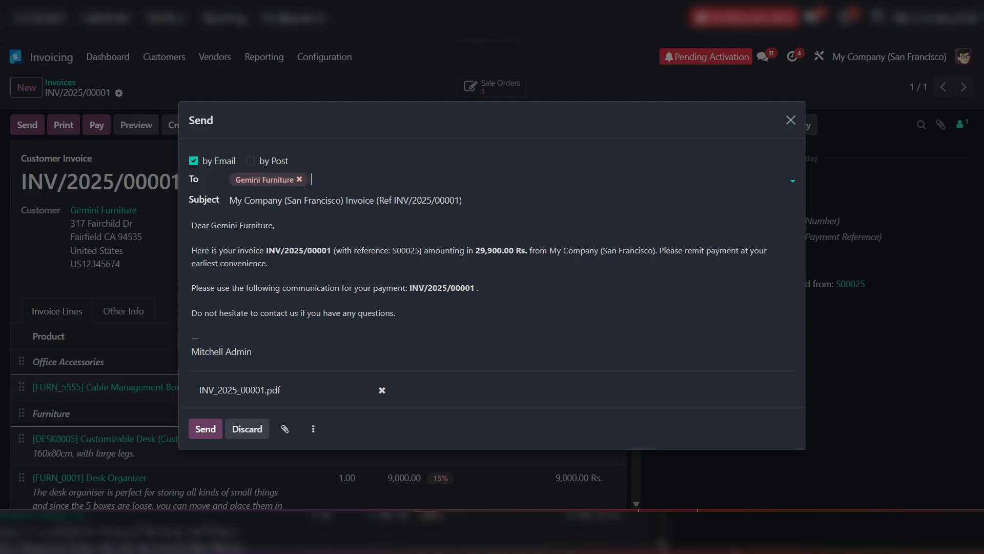
{"action": "triple_click", "coordinate": [210, 225]}
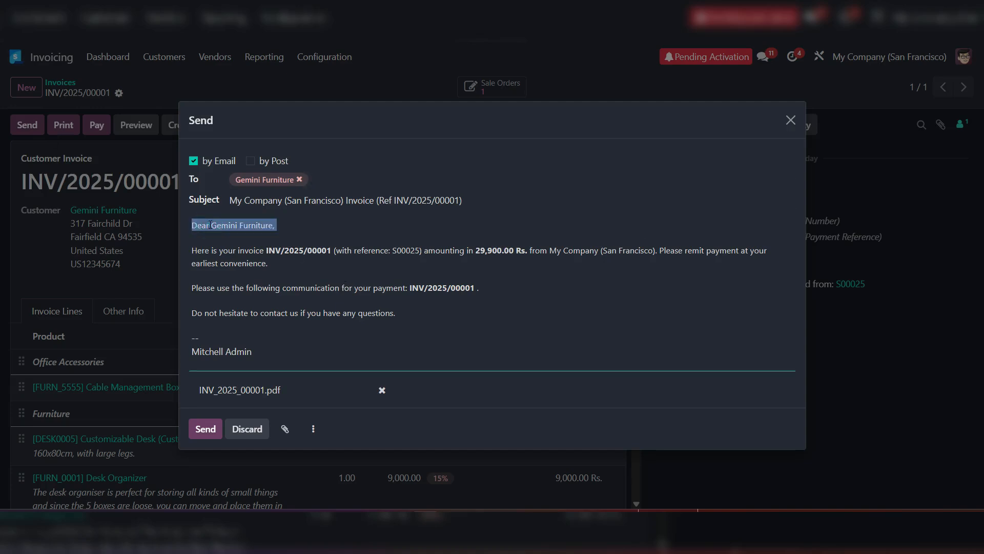
{"action": "left_click_drag", "start_coordinate": [222, 237], "coordinate": [321, 345]}
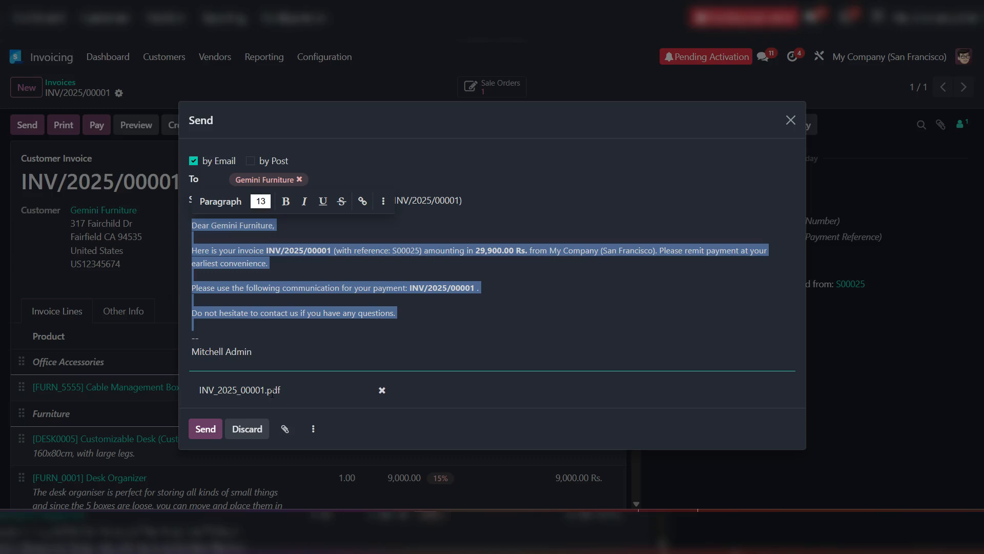
{"action": "left_click", "coordinate": [199, 432]}
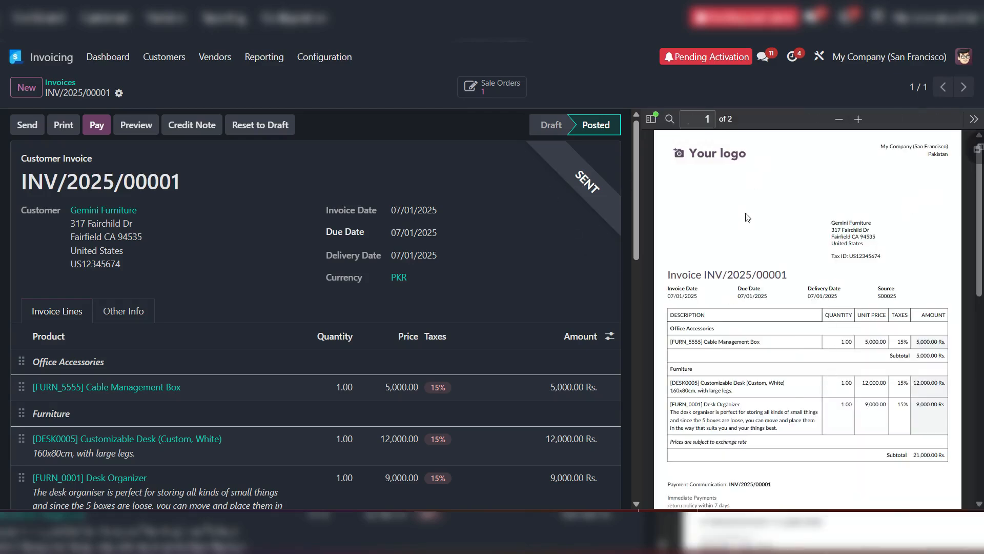
Examine the invoice's PDF preview and the sent email in its message log.
{"action": "scroll", "coordinate": [859, 239], "scroll_direction": "down", "scroll_amount": 1}
{"action": "scroll", "coordinate": [860, 239], "scroll_direction": "up", "scroll_amount": 1}
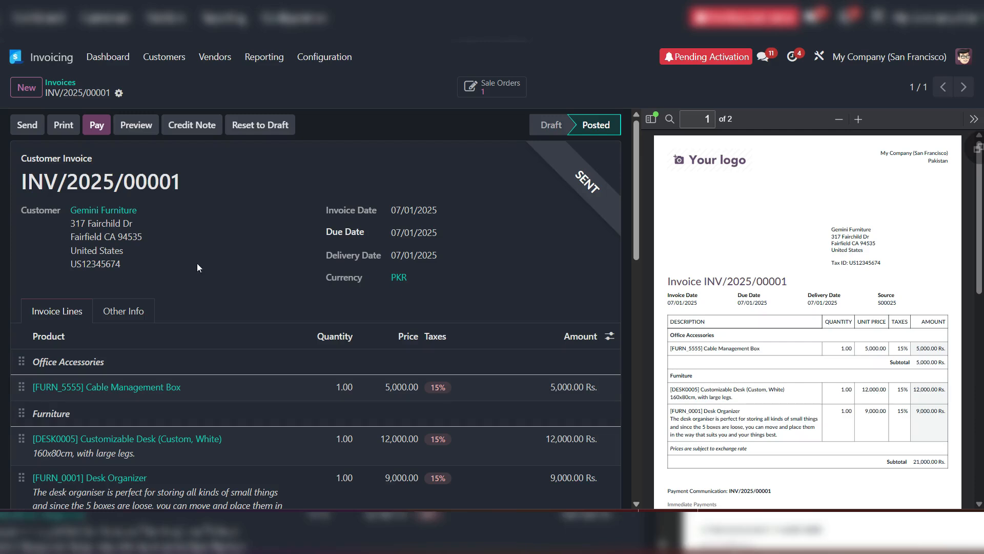
{"action": "scroll", "coordinate": [202, 265], "scroll_direction": "down", "scroll_amount": 10}
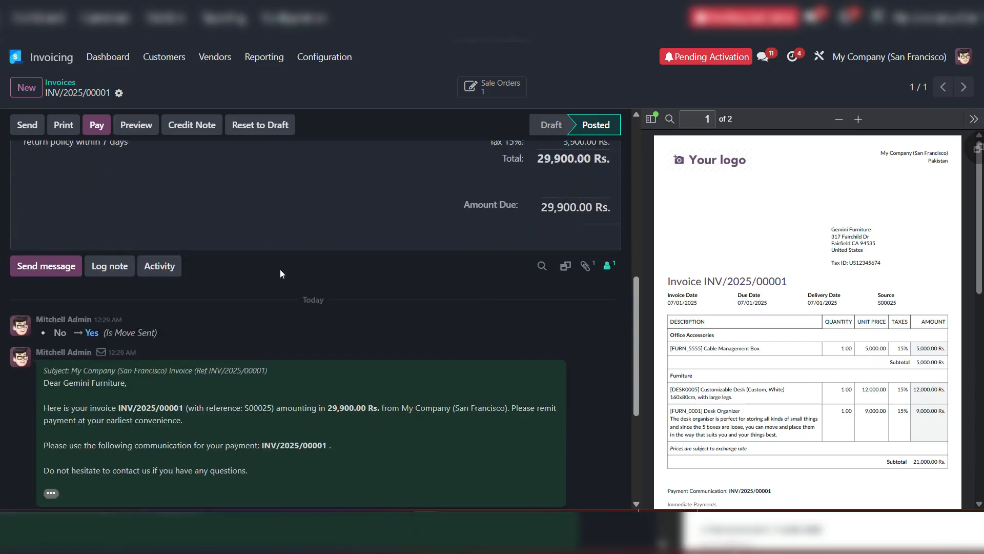
Return to the customer invoices list to check the sent invoice's status, and reopen the Gemini Furniture invoice.
{"action": "scroll", "coordinate": [280, 269], "scroll_direction": "up", "scroll_amount": 3}
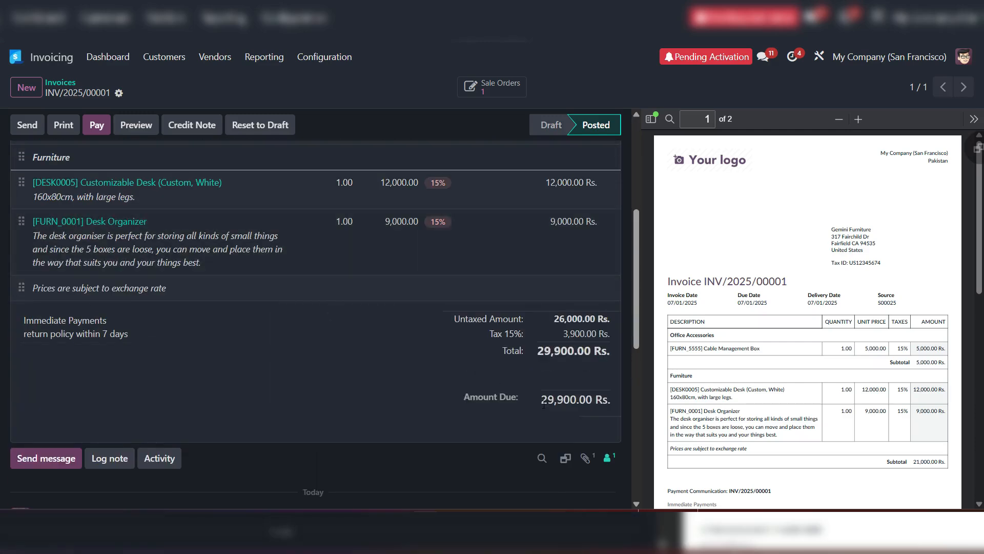
{"action": "scroll", "coordinate": [205, 284], "scroll_direction": "up", "scroll_amount": 6}
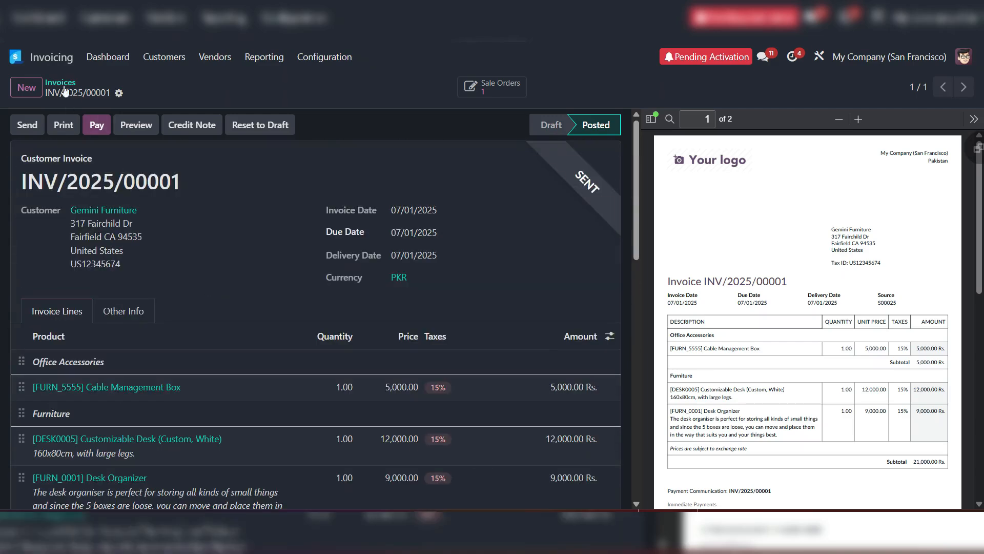
{"action": "left_click", "coordinate": [61, 83]}
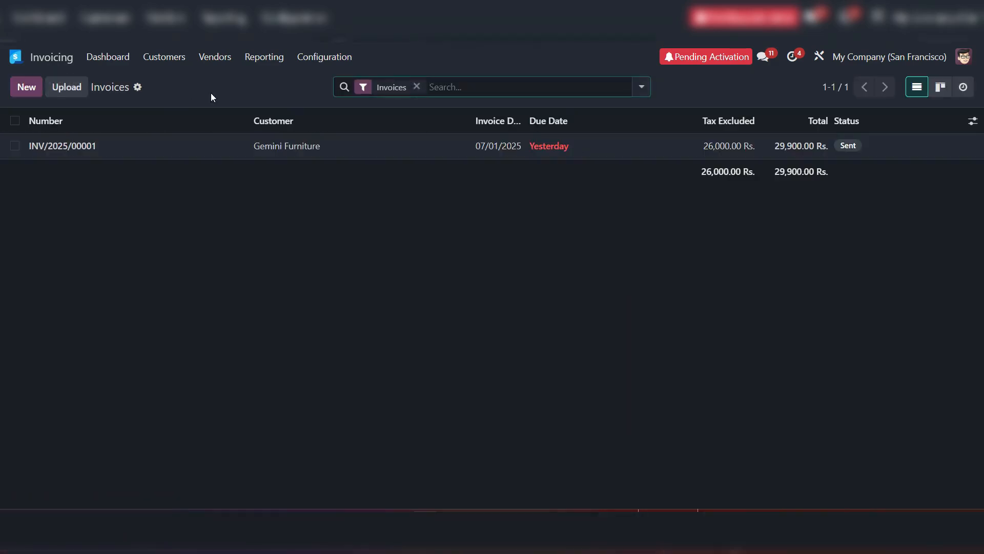
{"action": "left_click", "coordinate": [369, 221]}
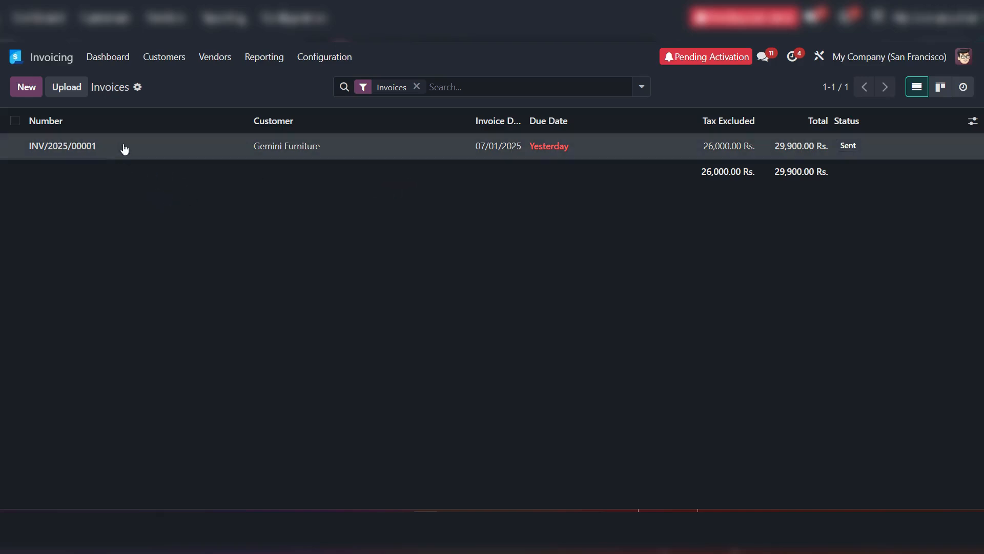
{"action": "left_click", "coordinate": [156, 146]}
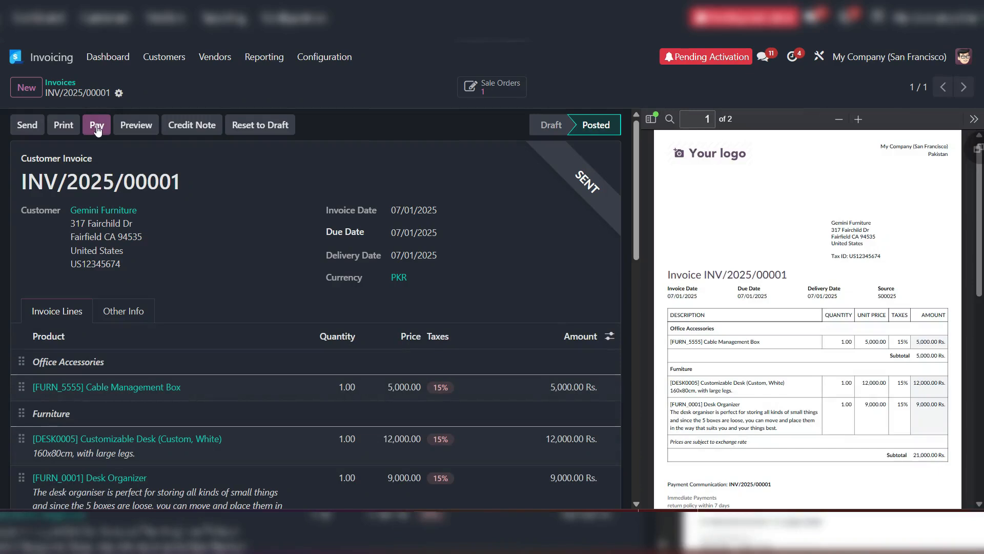
Register a payment of 29,900.00 Rs. for the invoice with the Bank journal and Manual Payment, and review the invoice's totals.
{"action": "left_click", "coordinate": [97, 127]}
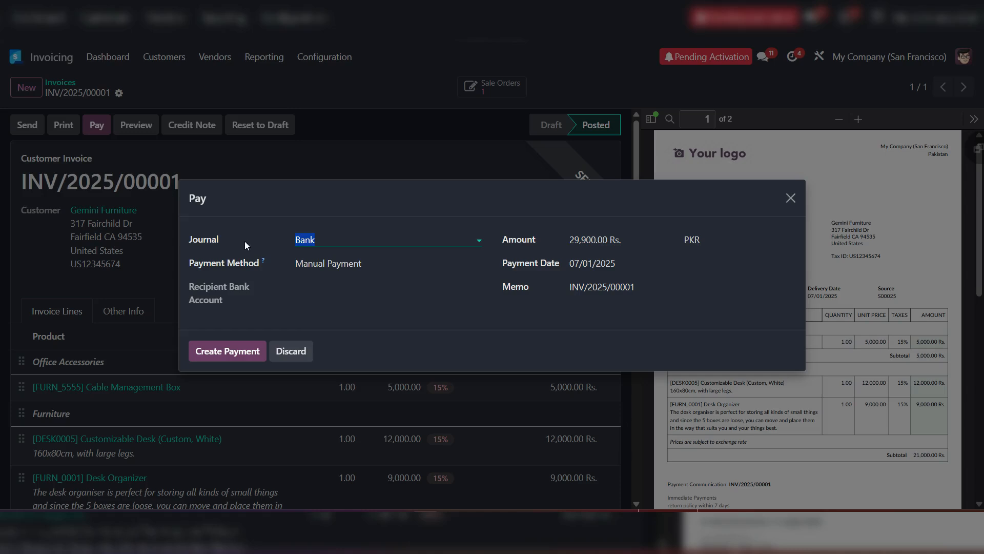
{"action": "left_click", "coordinate": [347, 239]}
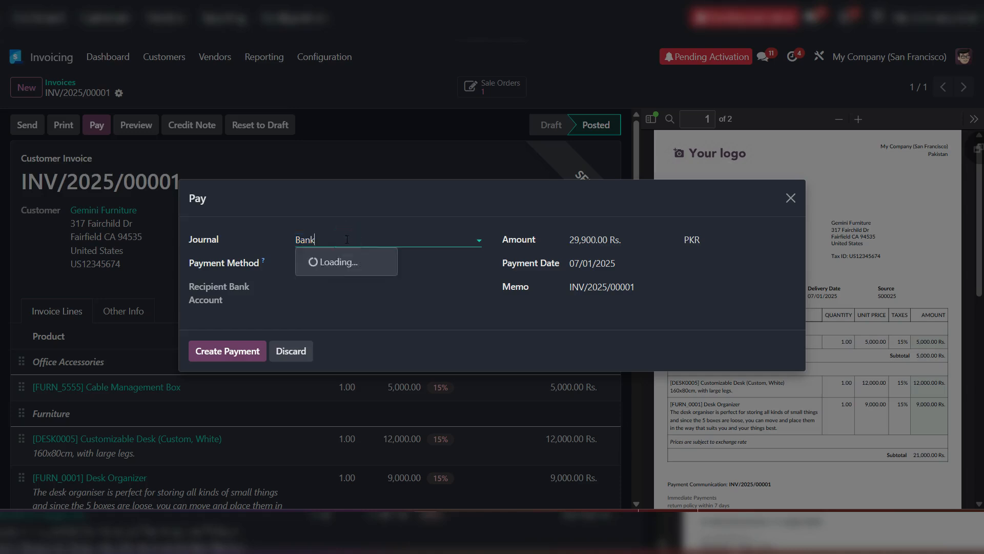
{"action": "left_click", "coordinate": [343, 210]}
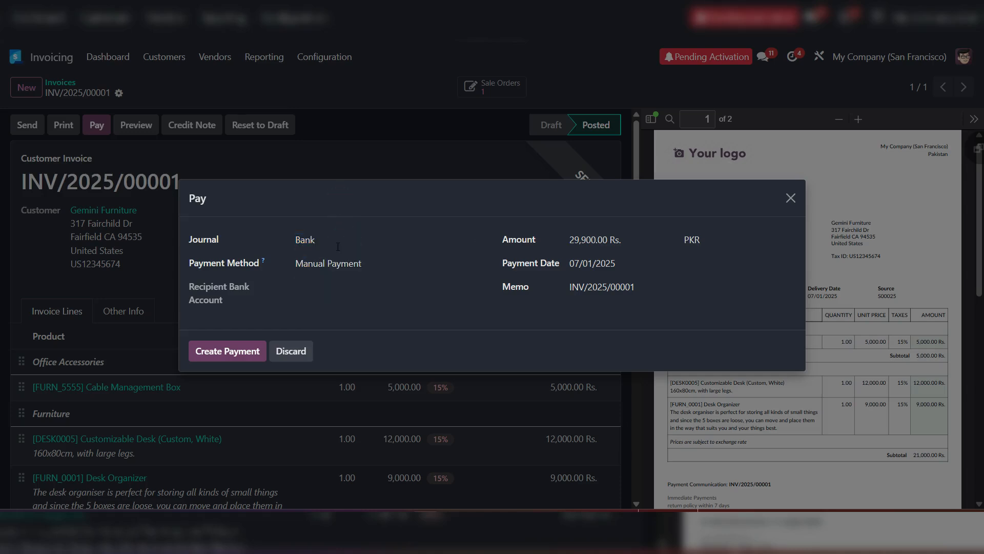
{"action": "left_click", "coordinate": [319, 238]}
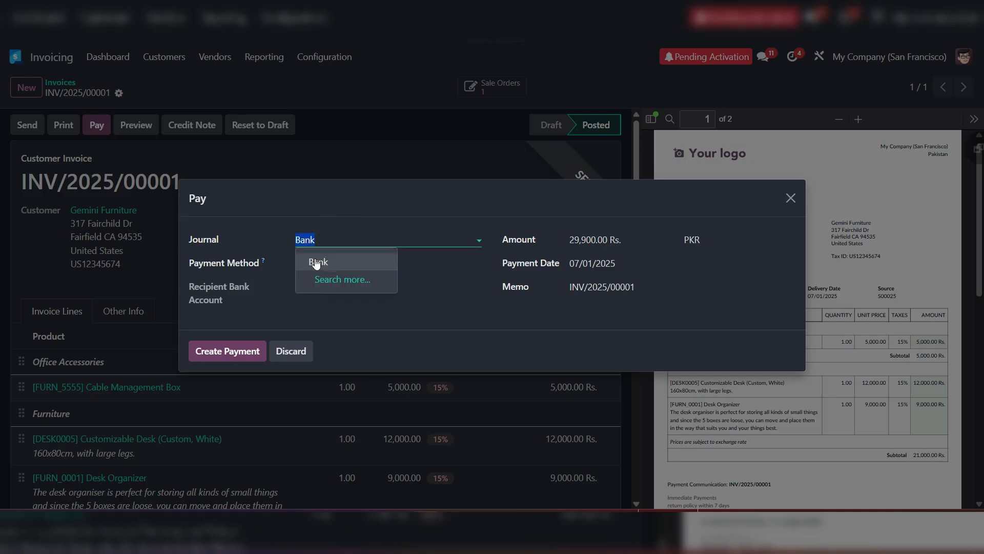
{"action": "left_click", "coordinate": [454, 307]}
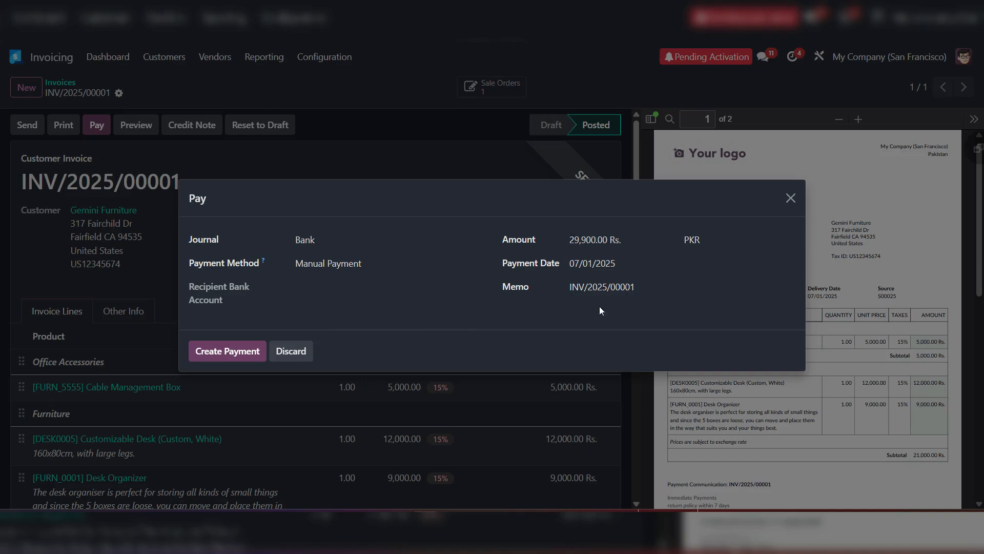
{"action": "left_click", "coordinate": [215, 352]}
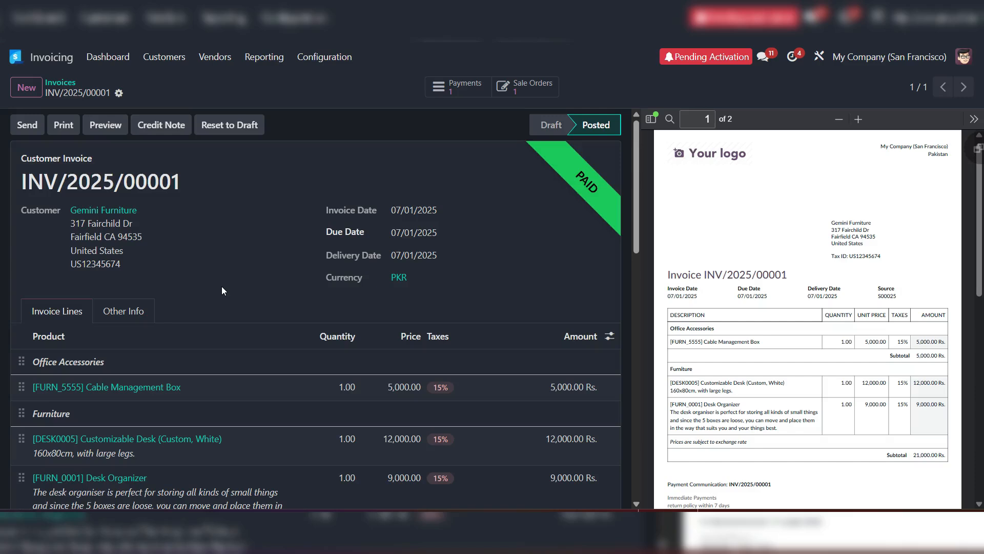
{"action": "scroll", "coordinate": [221, 286], "scroll_direction": "down", "scroll_amount": 5}
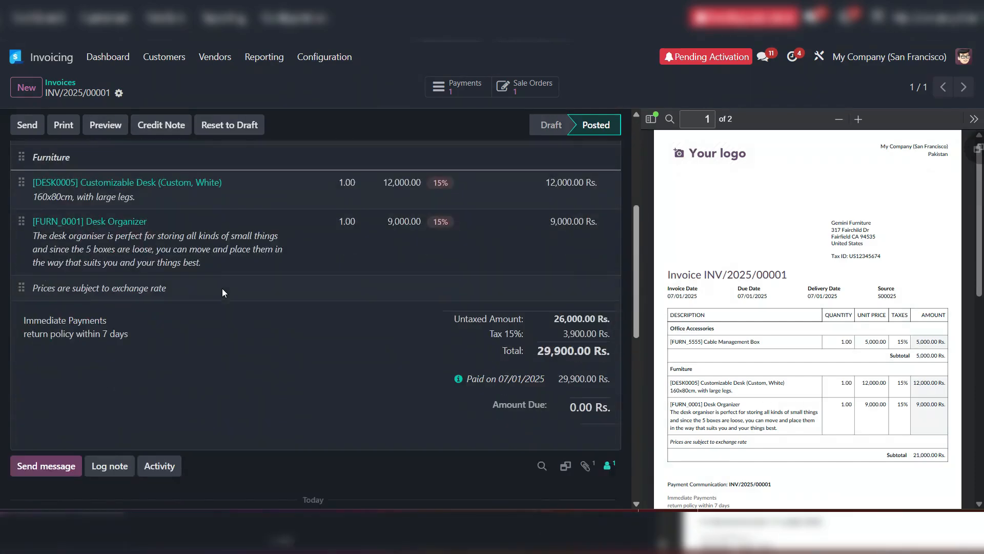
{"action": "scroll", "coordinate": [388, 340], "scroll_direction": "up", "scroll_amount": 3}
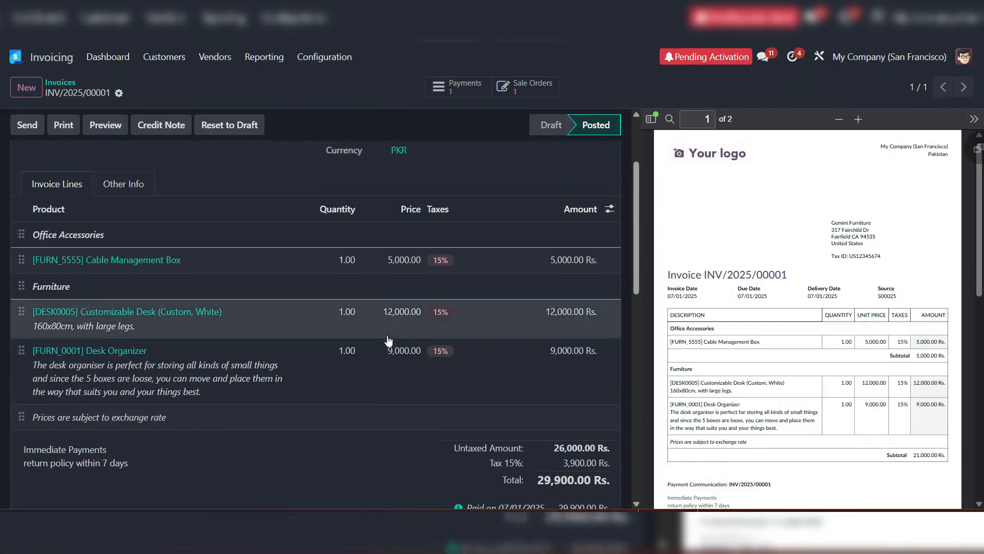
{"action": "scroll", "coordinate": [388, 340], "scroll_direction": "up", "scroll_amount": 3}
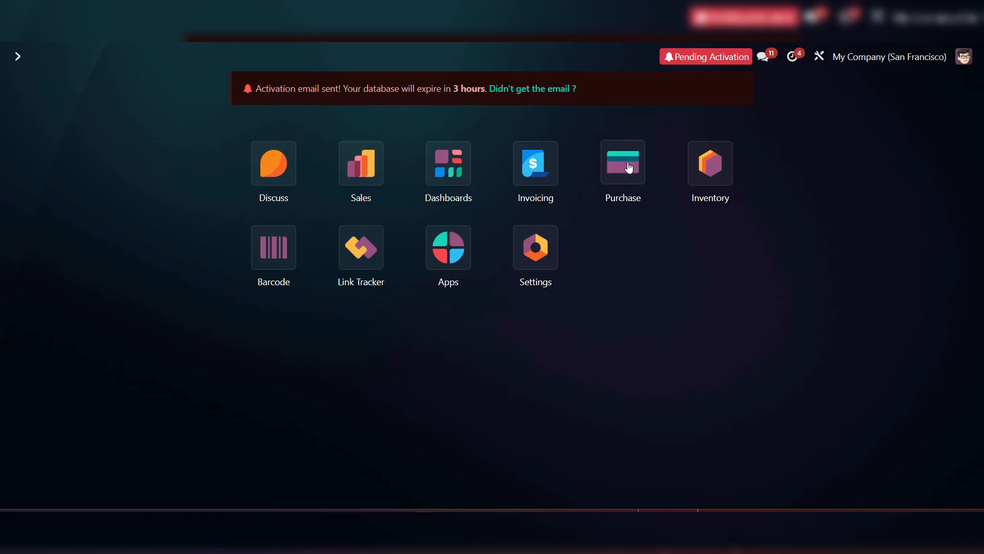
Switch to the Purchase app and open the list of requests for quotation.
{"action": "left_click", "coordinate": [629, 167]}
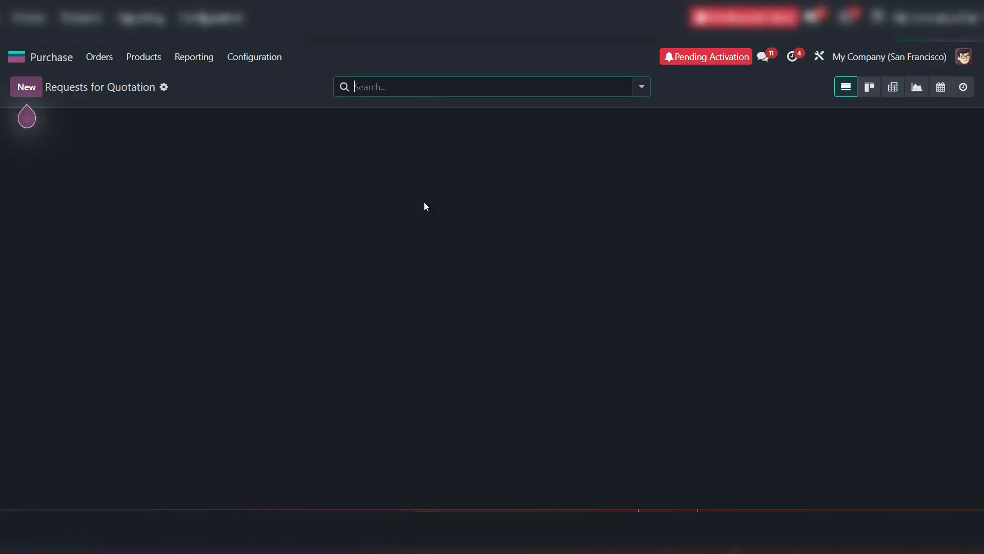
{"action": "left_click", "coordinate": [103, 58]}
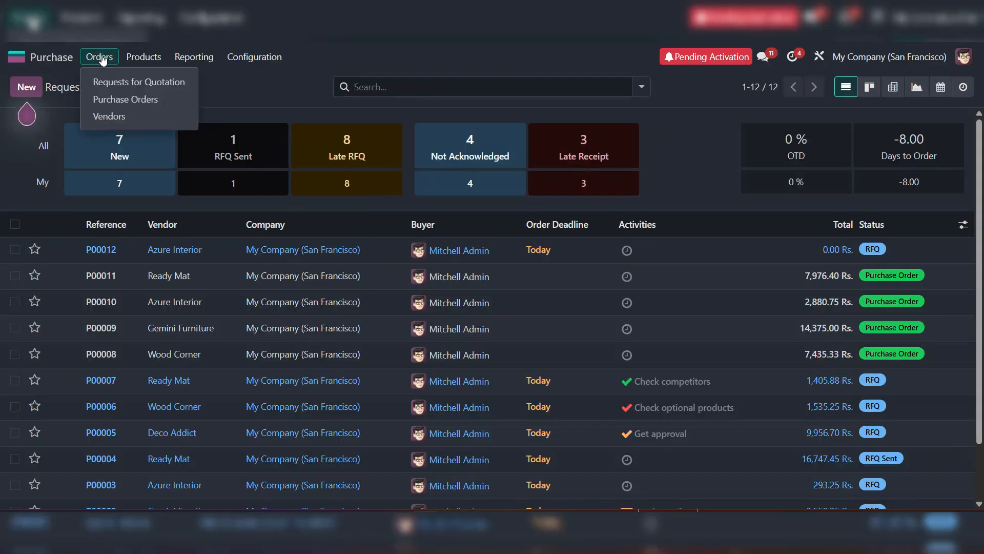
{"action": "left_click", "coordinate": [181, 82]}
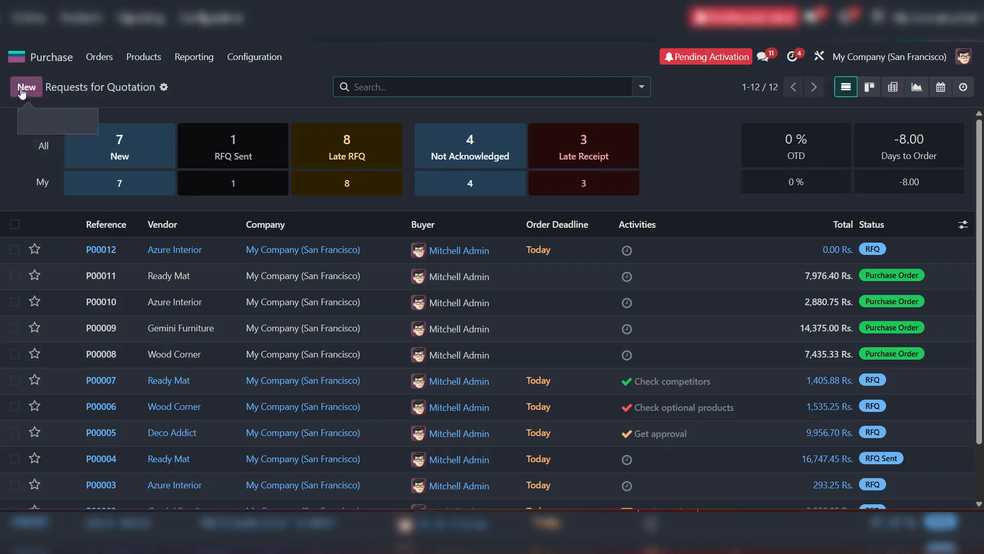
Create a new request for quotation with Azure Interior as the vendor and save it.
{"action": "left_click", "coordinate": [25, 88]}
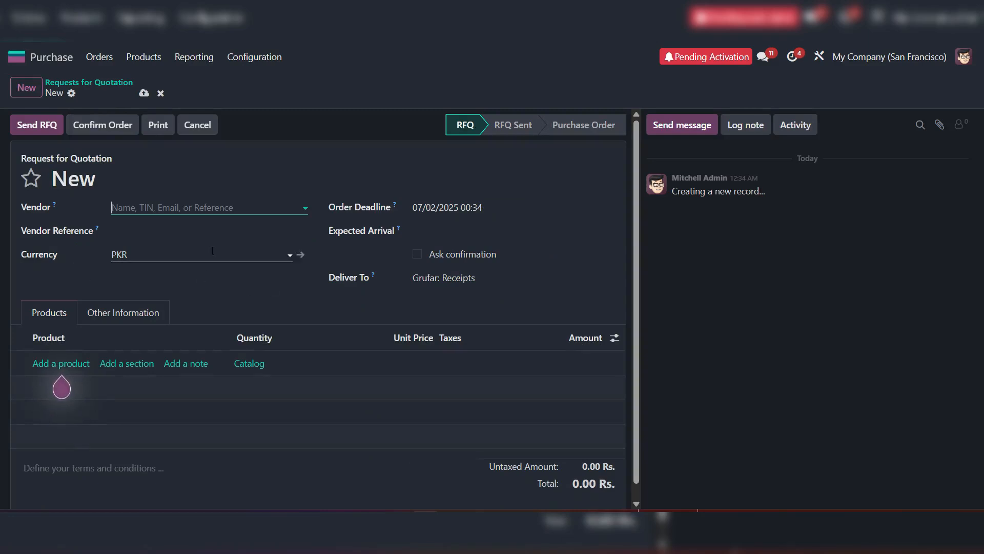
{"action": "left_click", "coordinate": [176, 206]}
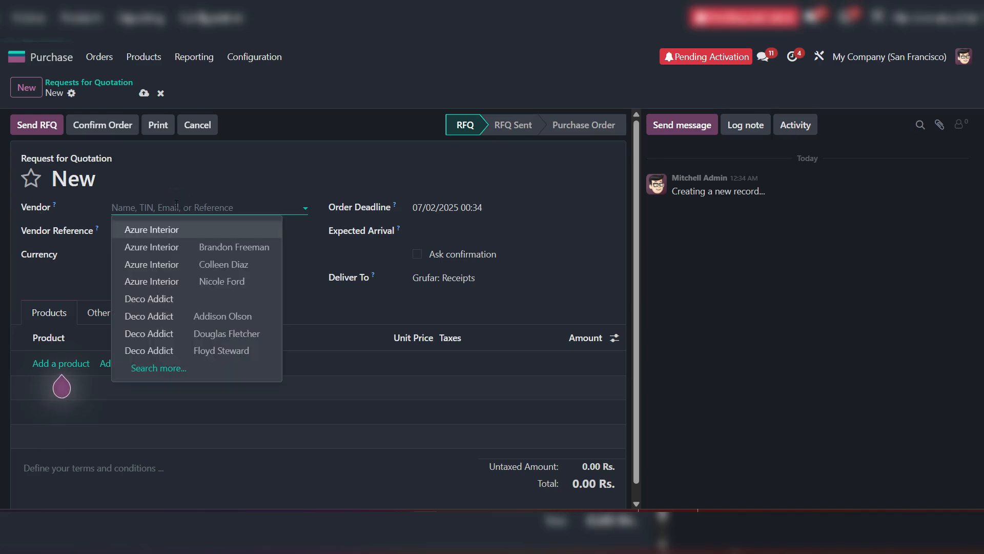
{"action": "left_click", "coordinate": [173, 232]}
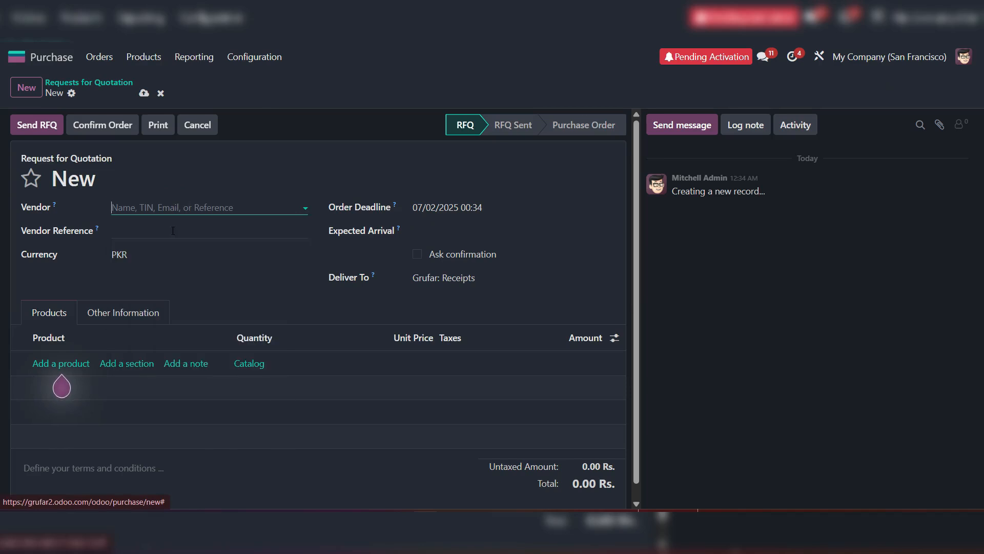
{"action": "left_click", "coordinate": [130, 229]}
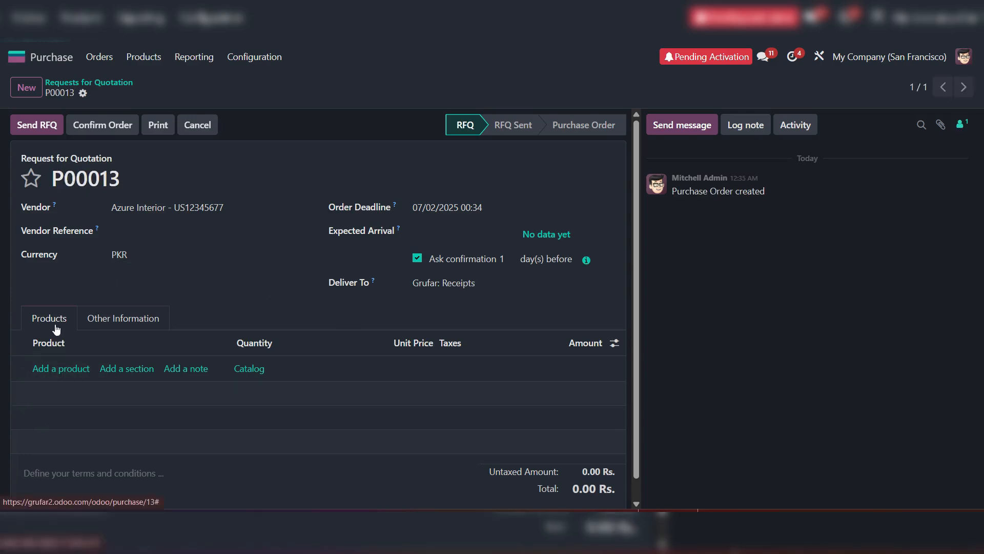
Add a product line for the [FURN_0001] Desk Organizer to the request for quotation.
{"action": "left_click", "coordinate": [64, 372]}
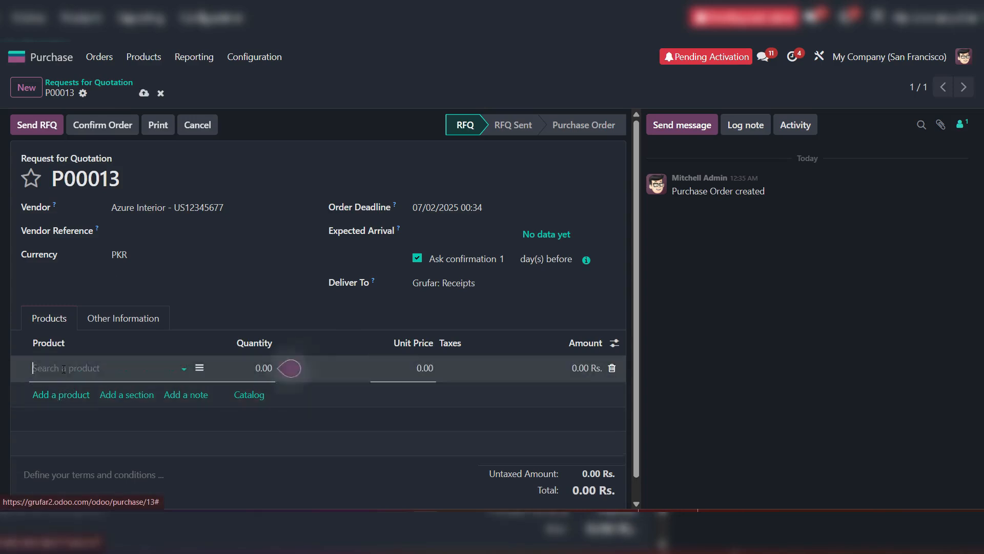
{"action": "type", "text": "desk"}
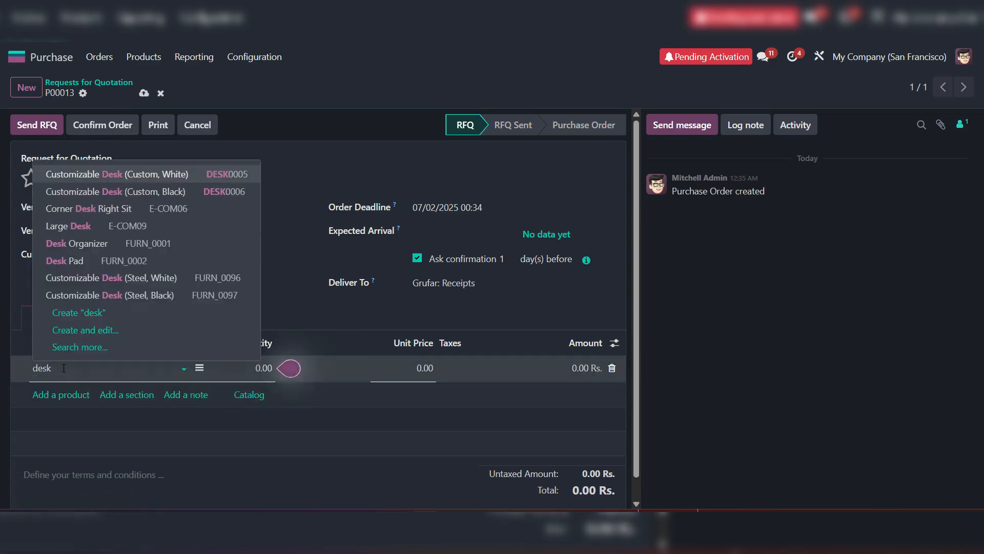
{"action": "type", "text": " or"}
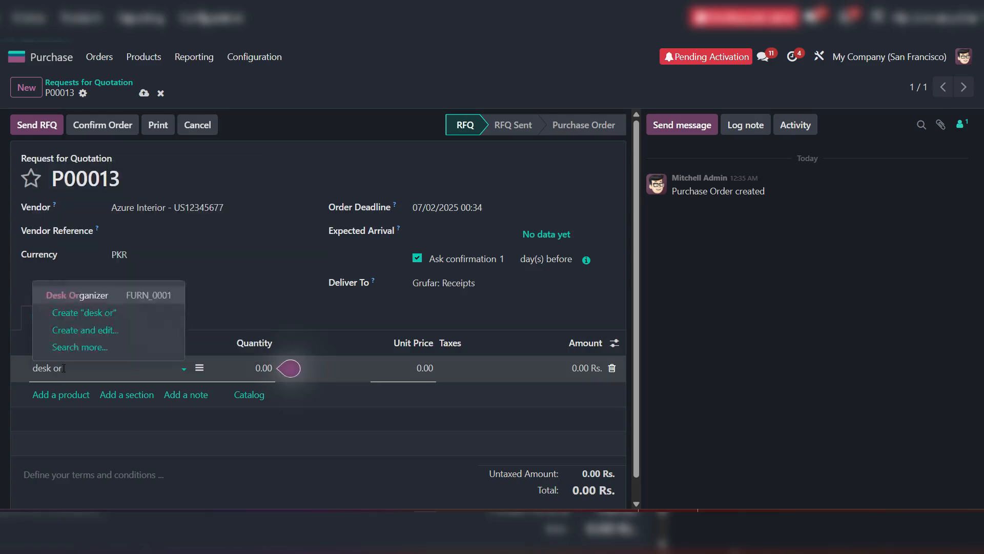
{"action": "left_click", "coordinate": [136, 297]}
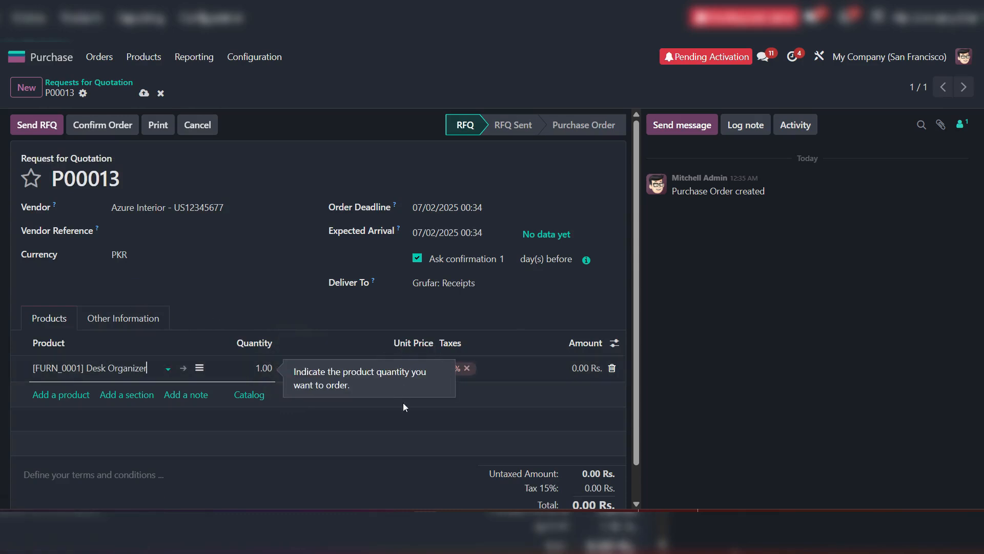
Set the Desk Organizer line's unit price to 3,000 and save the request for quotation.
{"action": "left_click", "coordinate": [410, 367]}
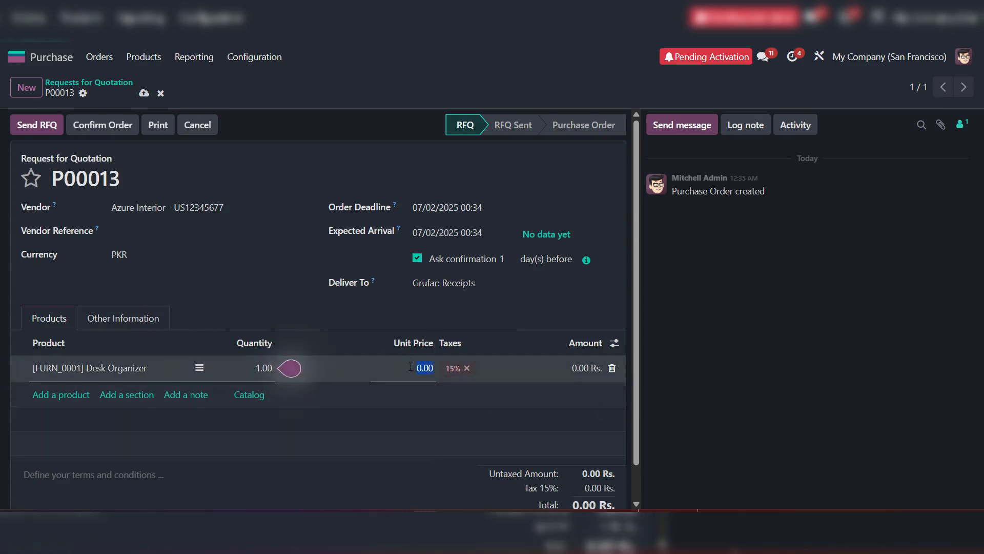
{"action": "type", "text": "1"}
{"action": "key", "text": "BackSpace"}
{"action": "type", "text": "3,00"}
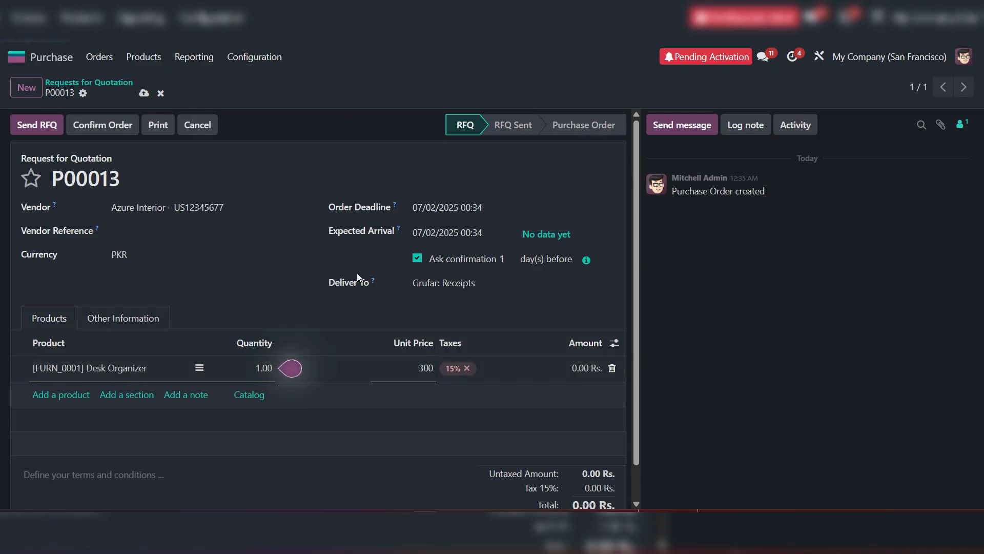
{"action": "type", "text": "0"}
{"action": "left_click", "coordinate": [349, 89]}
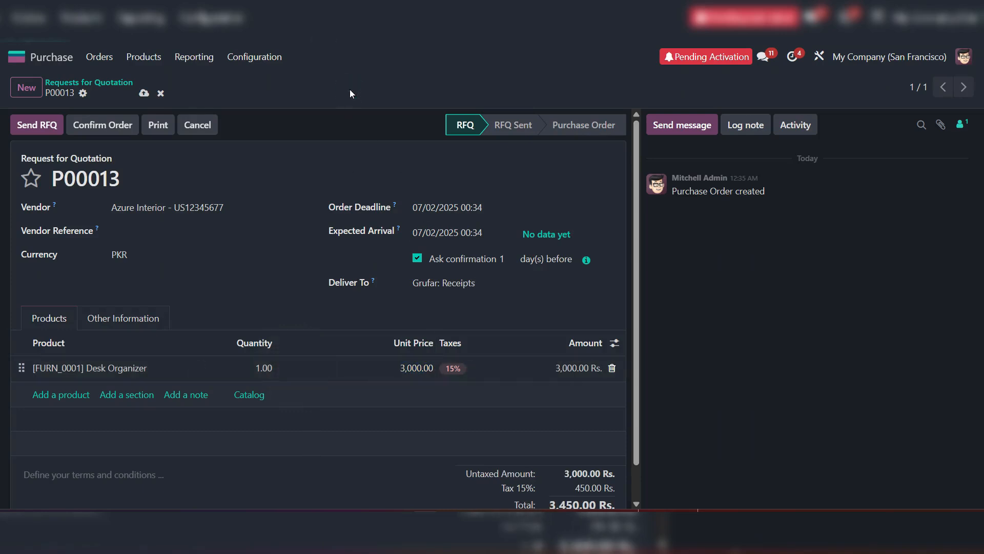
{"action": "left_click", "coordinate": [143, 94]}
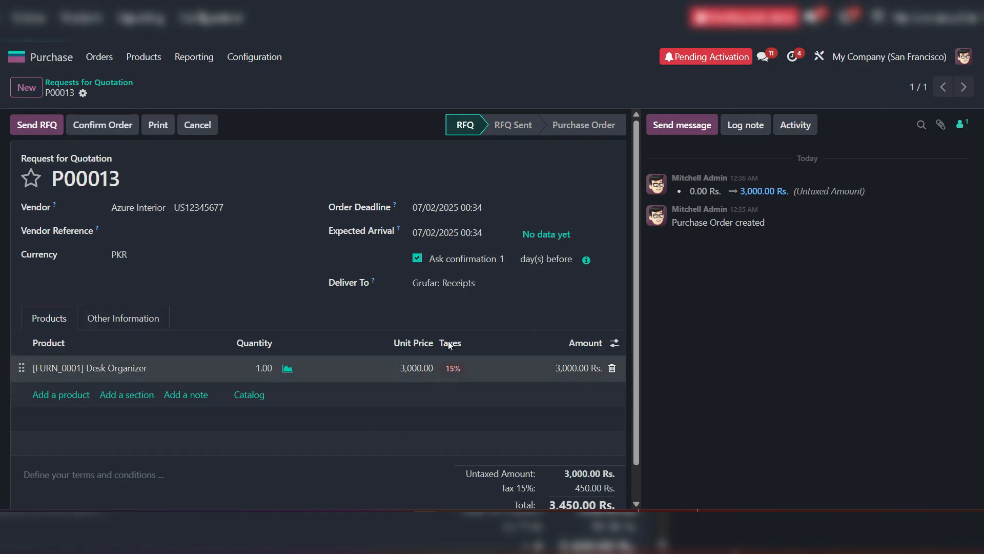
Set the Desk Organizer quantity to 5, save the request for quotation, and review its totals.
{"action": "left_click", "coordinate": [247, 368]}
{"action": "type", "text": "5"}
{"action": "left_click", "coordinate": [339, 73]}
{"action": "left_click", "coordinate": [144, 93]}
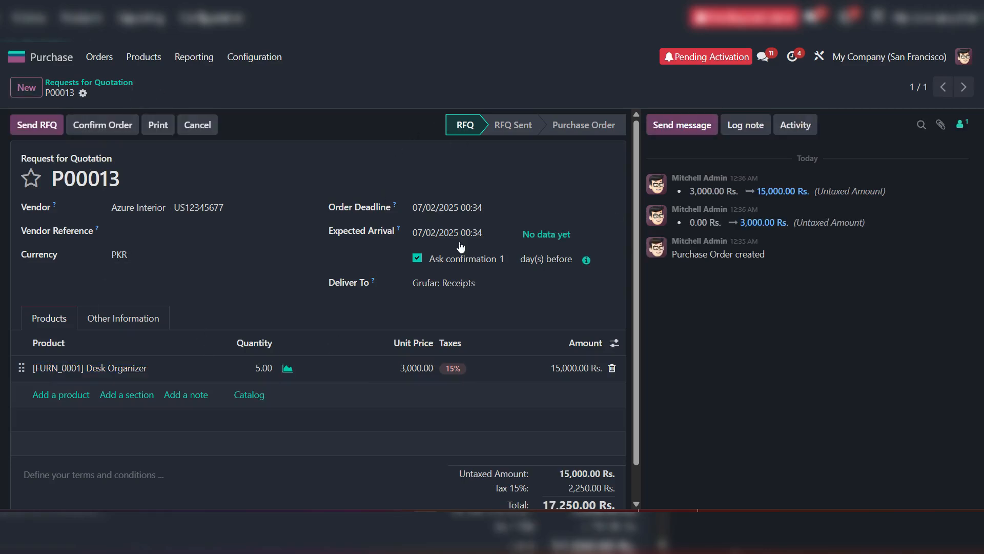
{"action": "scroll", "coordinate": [478, 373], "scroll_direction": "down", "scroll_amount": 1}
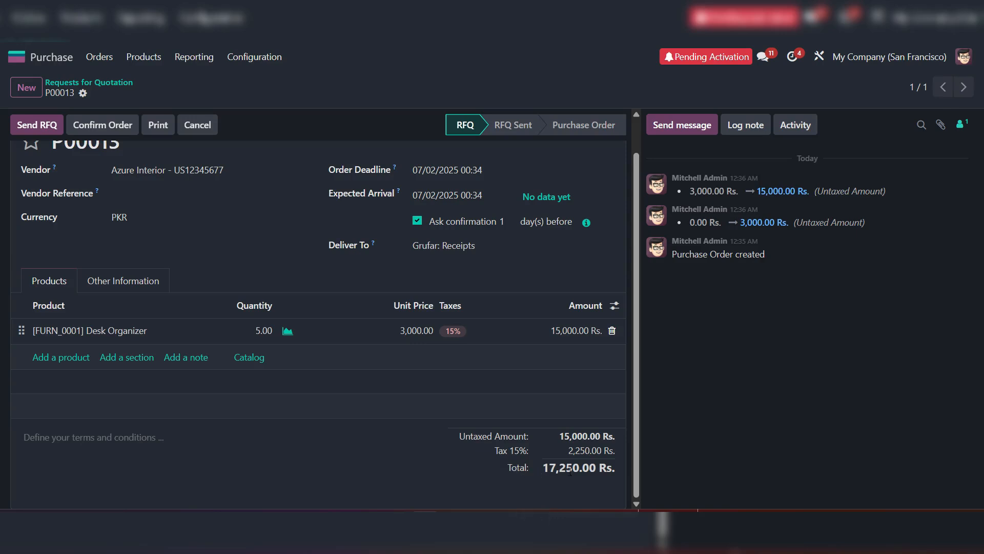
{"action": "scroll", "coordinate": [383, 441], "scroll_direction": "up", "scroll_amount": 1}
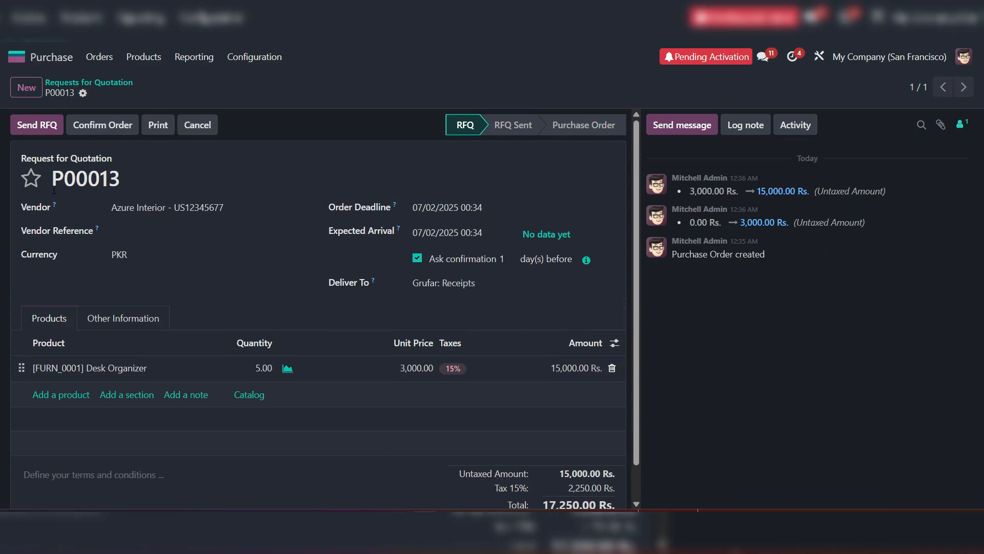
Email the request for quotation to Azure Interior with the default message and the attached PDF.
{"action": "left_click", "coordinate": [32, 126]}
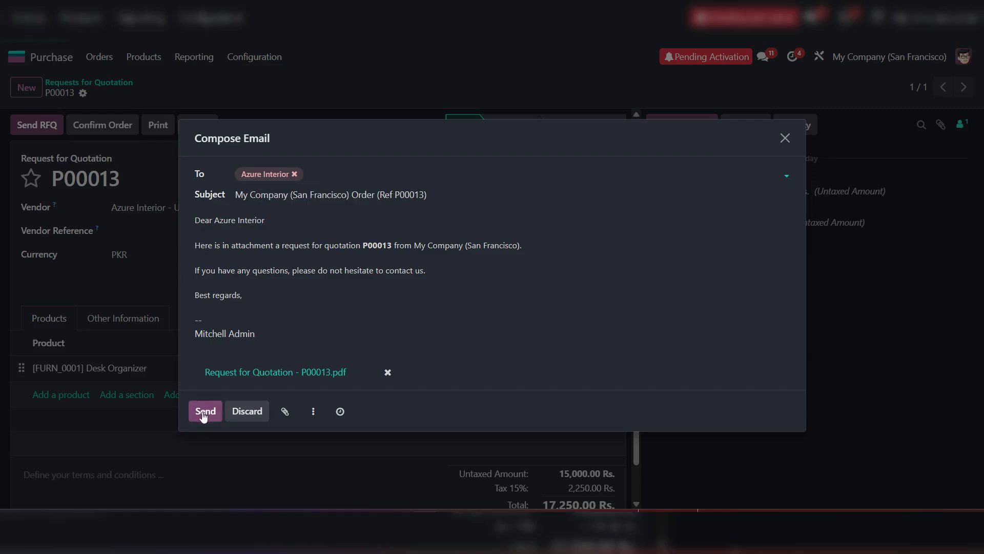
{"action": "left_click_drag", "start_coordinate": [203, 372], "coordinate": [352, 372]}
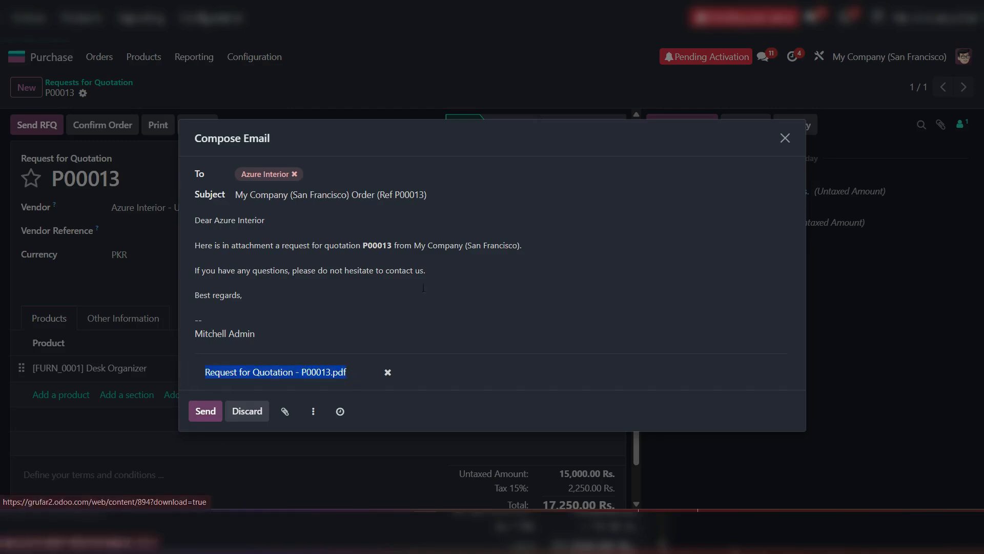
{"action": "left_click", "coordinate": [309, 289]}
{"action": "left_click", "coordinate": [203, 413]}
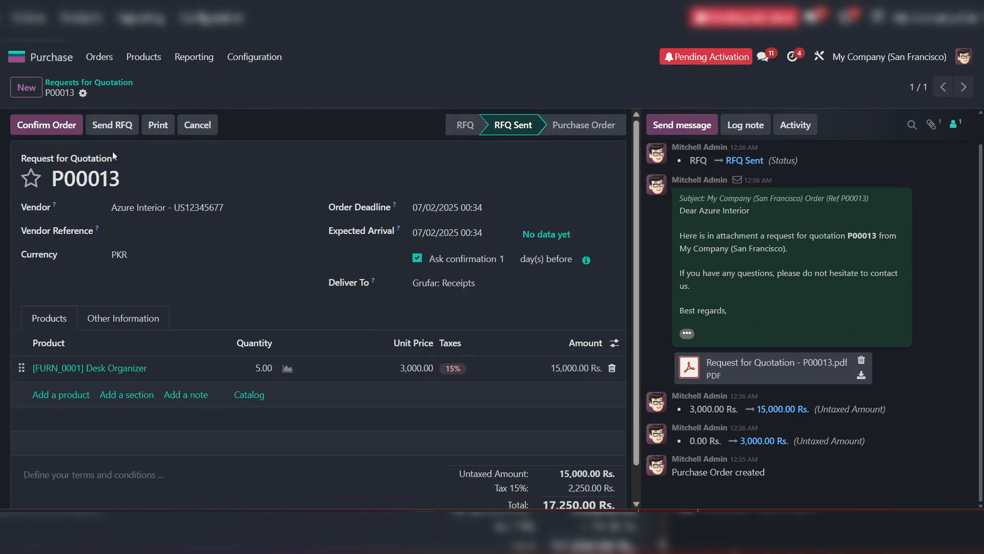
Confirm the Azure Interior request for quotation P00013 as a purchase order.
{"action": "left_click", "coordinate": [36, 125]}
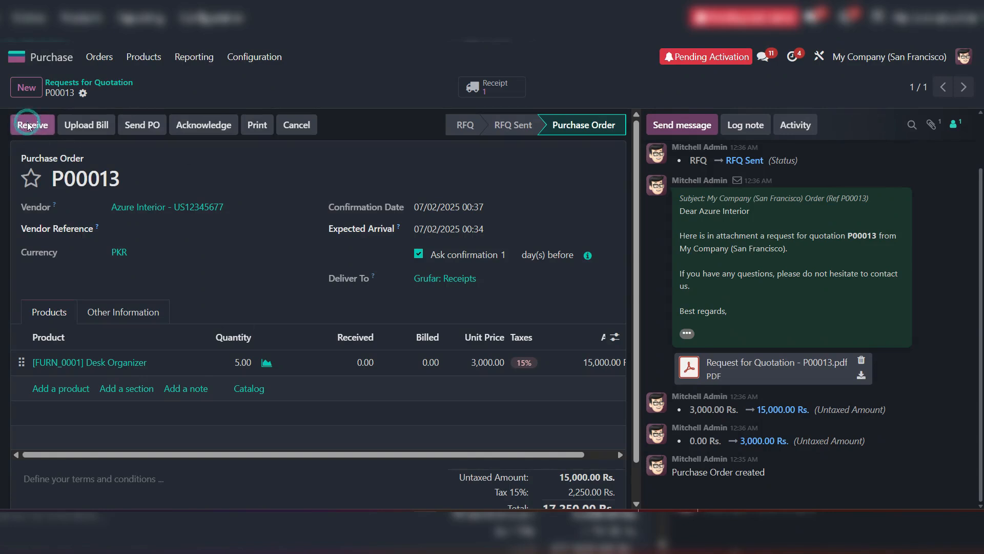
{"action": "left_click", "coordinate": [27, 125]}
Upload the file Purchase Order - P00013.pdf as the vendor bill for the purchase order.
{"action": "left_click", "coordinate": [87, 129]}
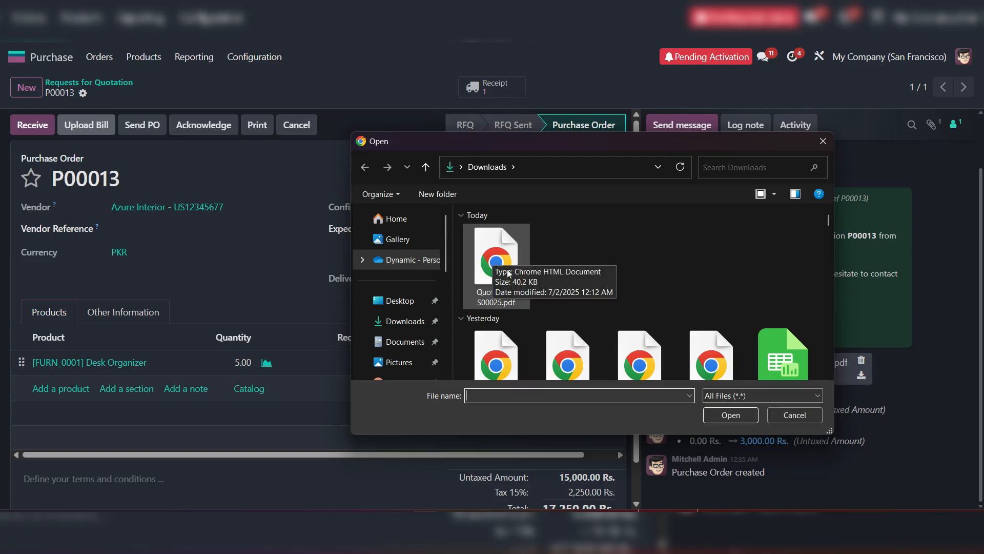
{"action": "left_click", "coordinate": [795, 415]}
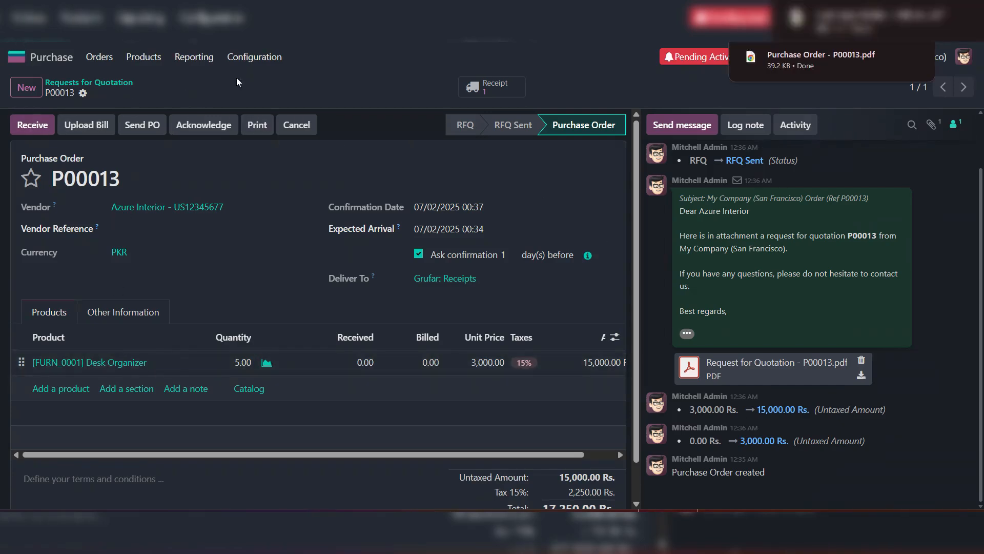
{"action": "left_click", "coordinate": [100, 128]}
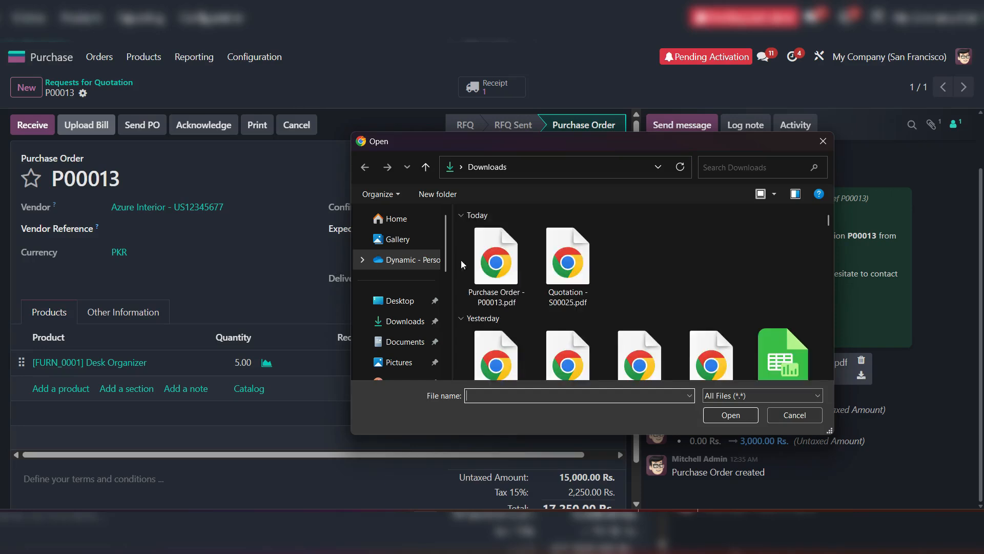
{"action": "double_click", "coordinate": [490, 254]}
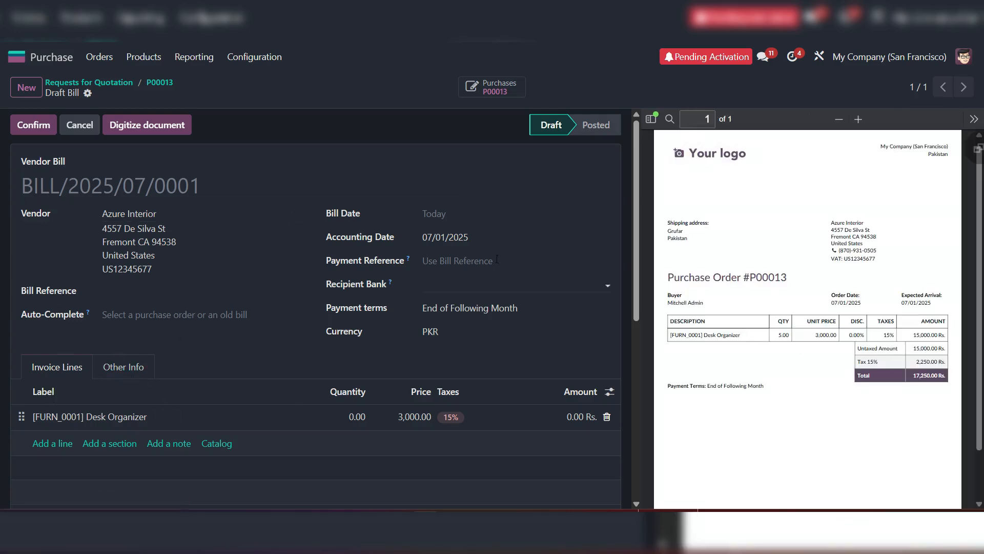
Review the attached PDF on the draft vendor bill and return to purchase order P00013.
{"action": "scroll", "coordinate": [748, 323], "scroll_direction": "down", "scroll_amount": 3}
{"action": "scroll", "coordinate": [761, 335], "scroll_direction": "up", "scroll_amount": 3}
{"action": "scroll", "coordinate": [749, 308], "scroll_direction": "up", "scroll_amount": 1}
{"action": "scroll", "coordinate": [730, 319], "scroll_direction": "down", "scroll_amount": 2}
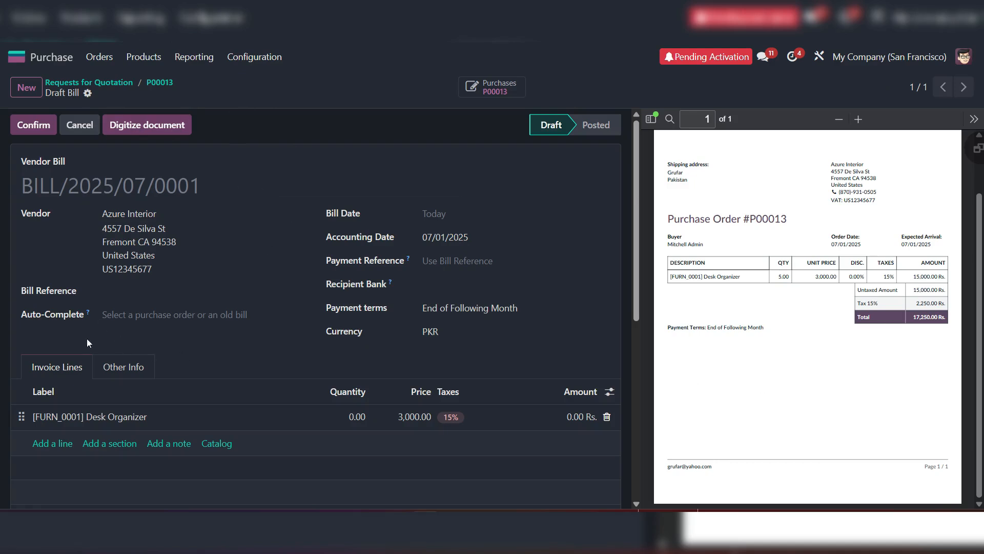
{"action": "left_click", "coordinate": [164, 83]}
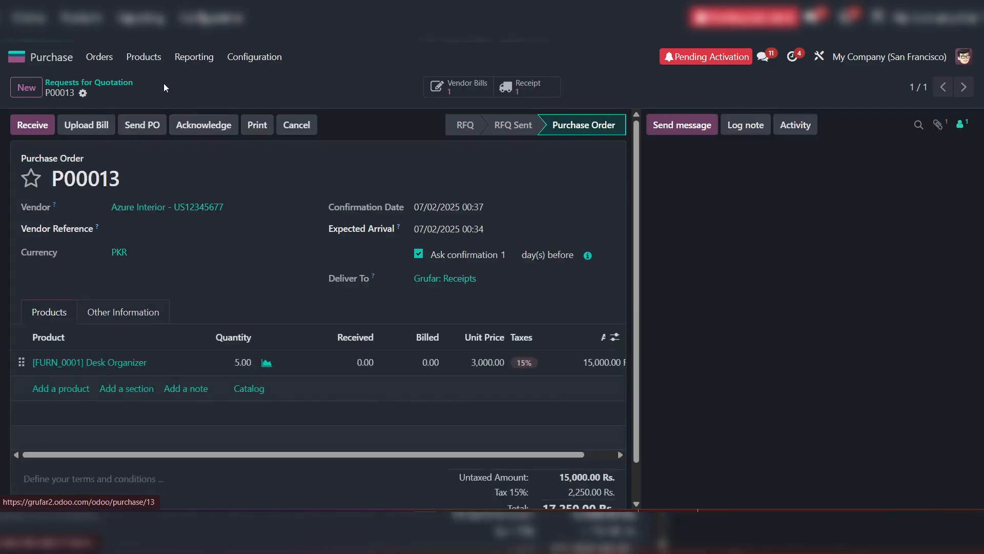